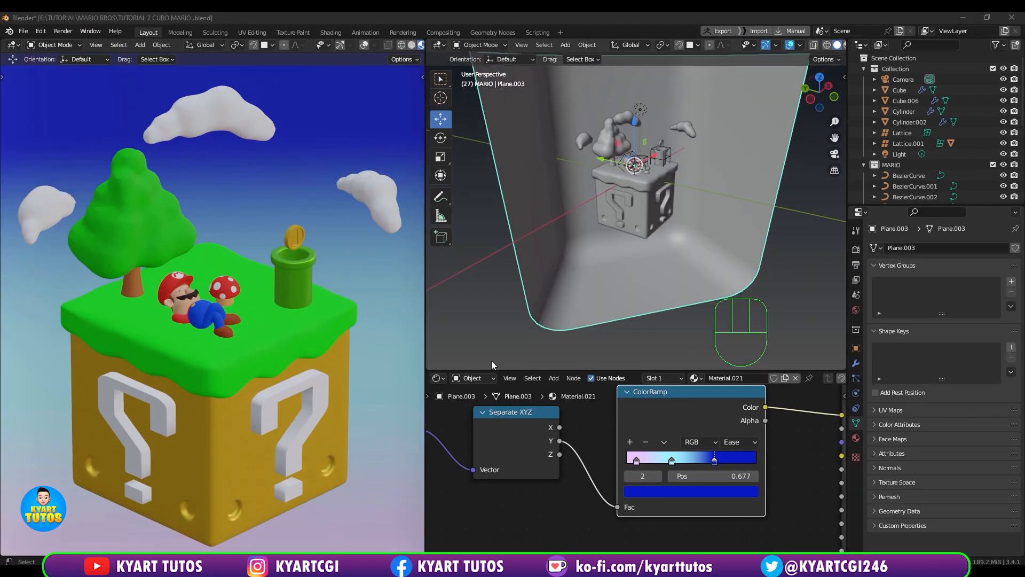
- Replace the Shader Editor area with the Timeline and set the animation's end frame to 110
{"action": "left_click", "coordinate": [445, 378]}
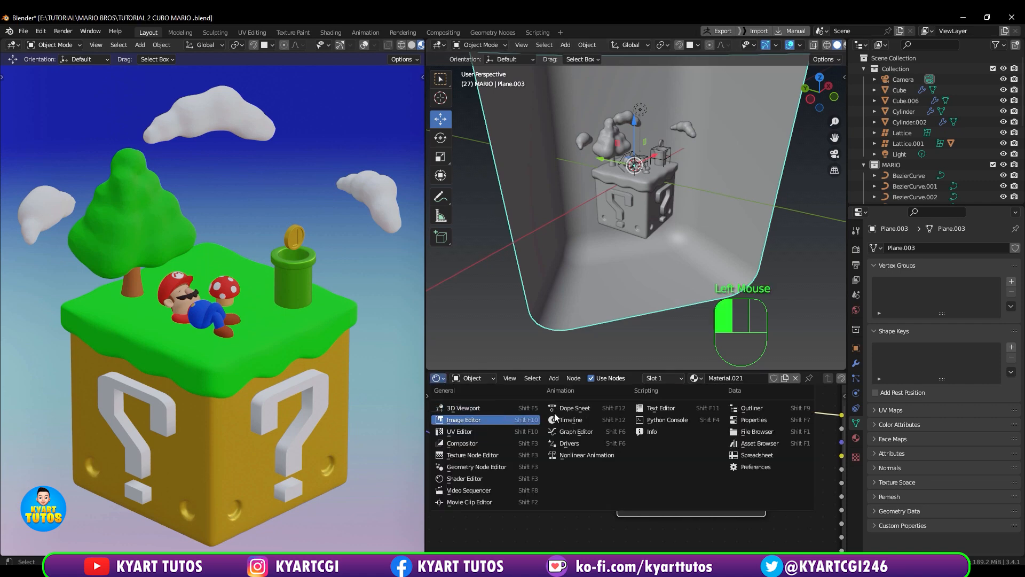
{"action": "left_click", "coordinate": [567, 419]}
{"action": "left_click_drag", "start_coordinate": [504, 394], "coordinate": [480, 396]}
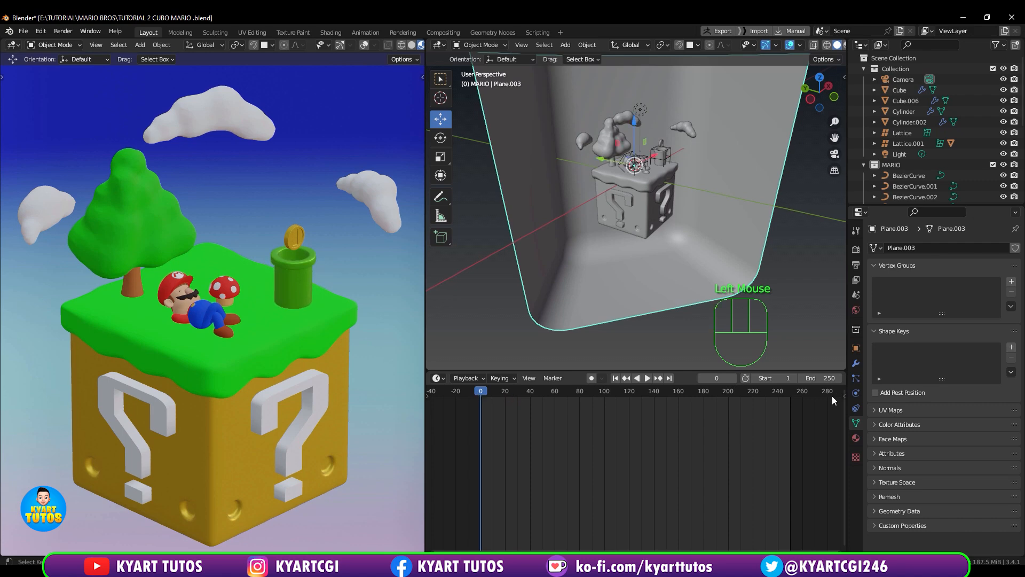
{"action": "double_click", "coordinate": [822, 378]}
{"action": "type", "text": "110"}
{"action": "key", "text": "Return"}
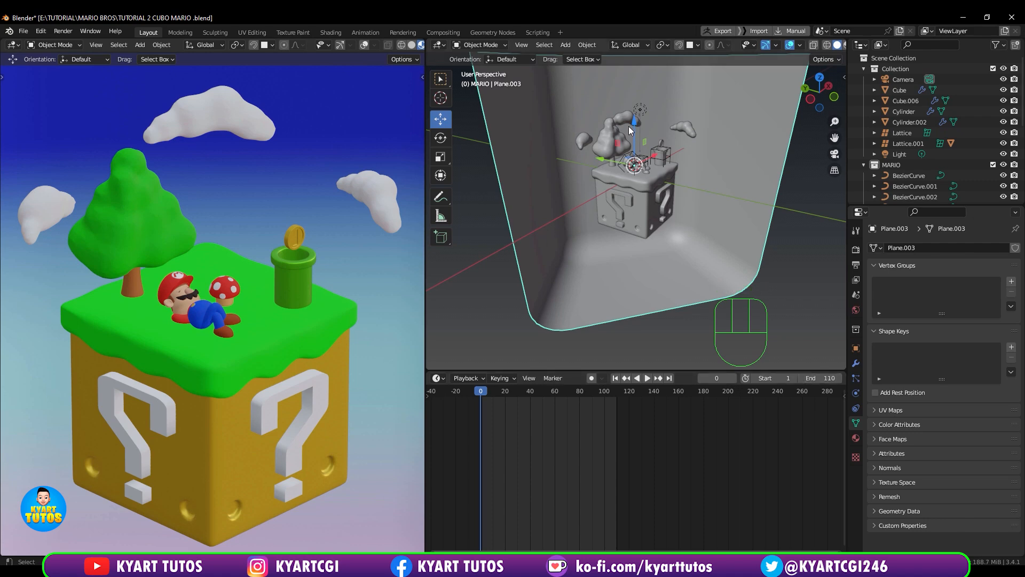
- Show the Mario figure close up in Material Preview shading
{"action": "middle_click_drag", "start_coordinate": [658, 207], "coordinate": [584, 277], "text": "shift"}
{"action": "scroll", "coordinate": [601, 255], "scroll_direction": "up", "scroll_amount": 2}
{"action": "scroll", "coordinate": [633, 132], "scroll_direction": "up", "scroll_amount": 2}
{"action": "scroll", "coordinate": [593, 214], "scroll_direction": "up", "scroll_amount": 2}
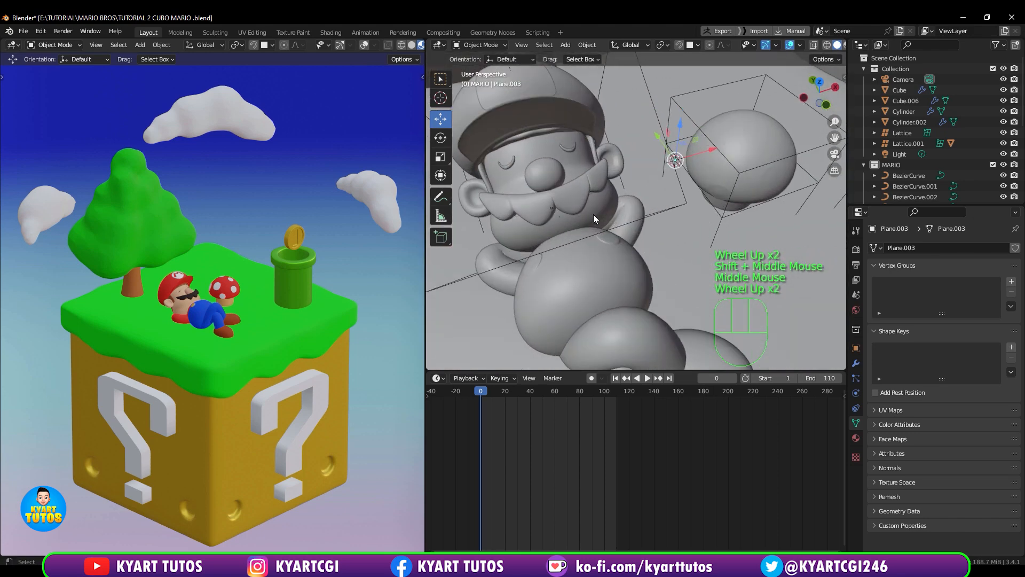
{"action": "middle_click_drag", "start_coordinate": [594, 213], "coordinate": [674, 204], "text": "shift"}
{"action": "key", "text": "z"}
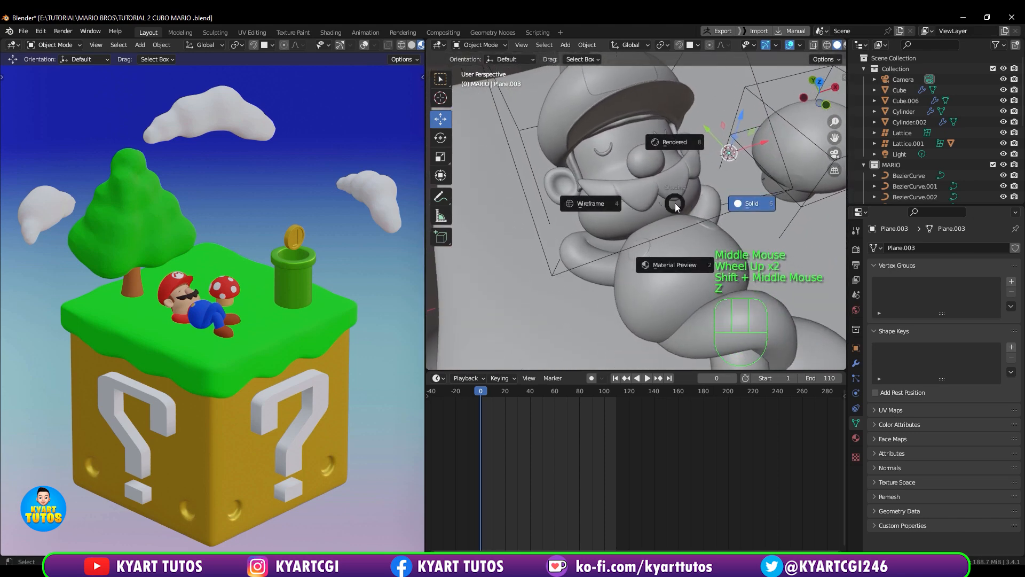
{"action": "left_click", "coordinate": [684, 267]}
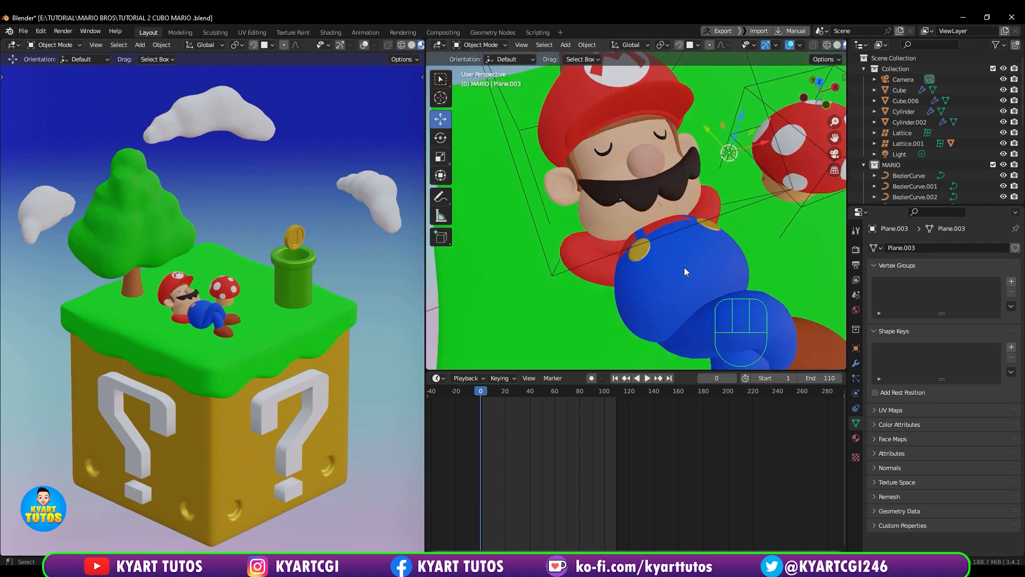
{"action": "middle_click_drag", "start_coordinate": [661, 206], "coordinate": [663, 194]}
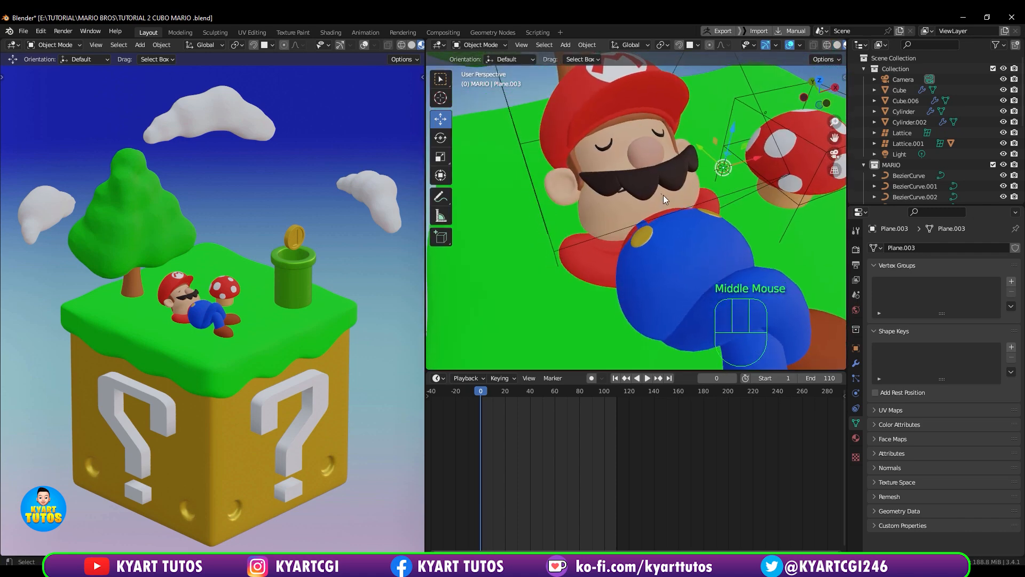
- Go to frame 110 and delete both shape keys, Key 1 and Basis, from Mario's mouth mesh
{"action": "left_click_drag", "start_coordinate": [482, 391], "coordinate": [617, 405]}
{"action": "left_click", "coordinate": [664, 200]}
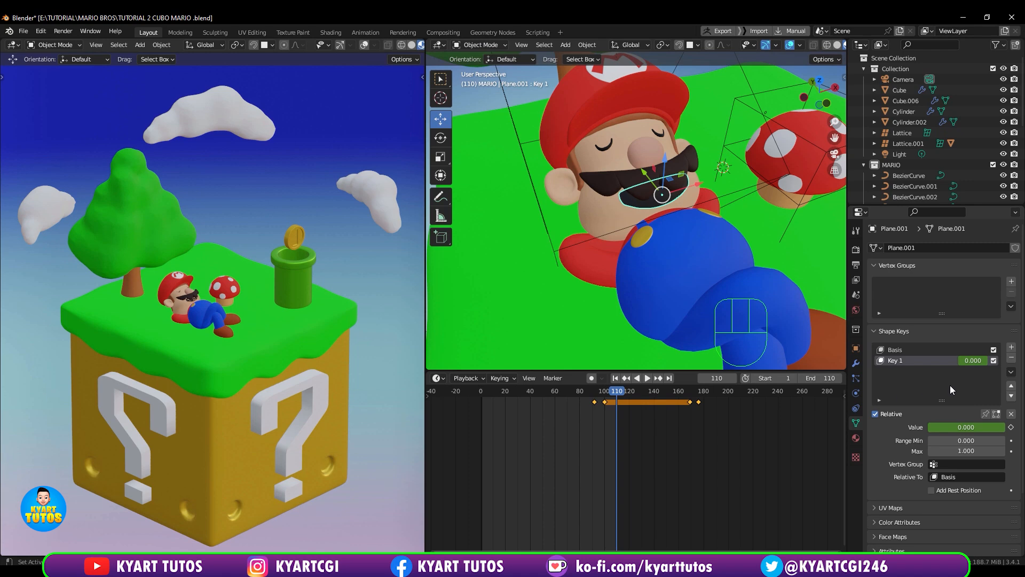
{"action": "left_click", "coordinate": [1011, 358]}
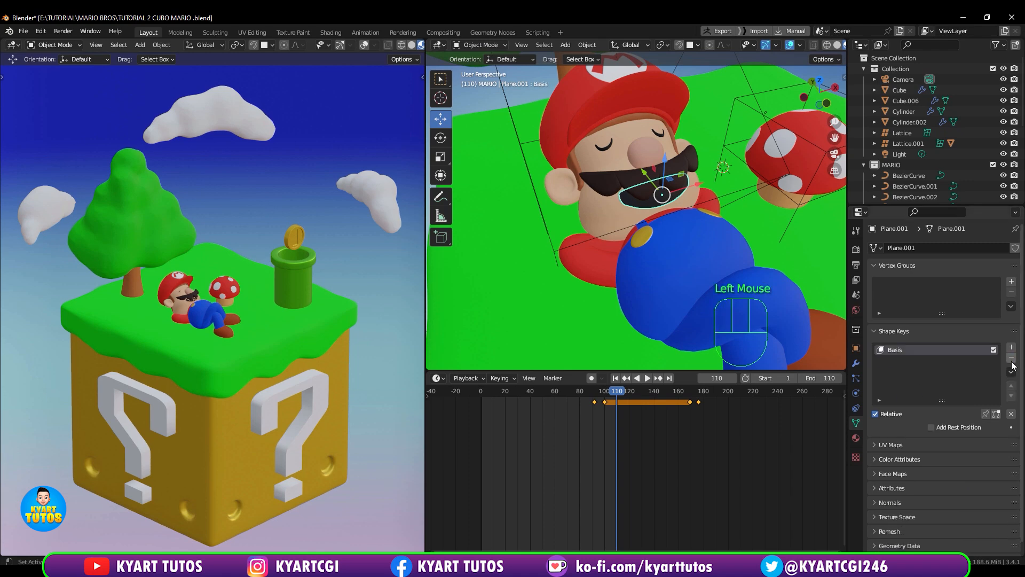
{"action": "left_click", "coordinate": [1011, 357]}
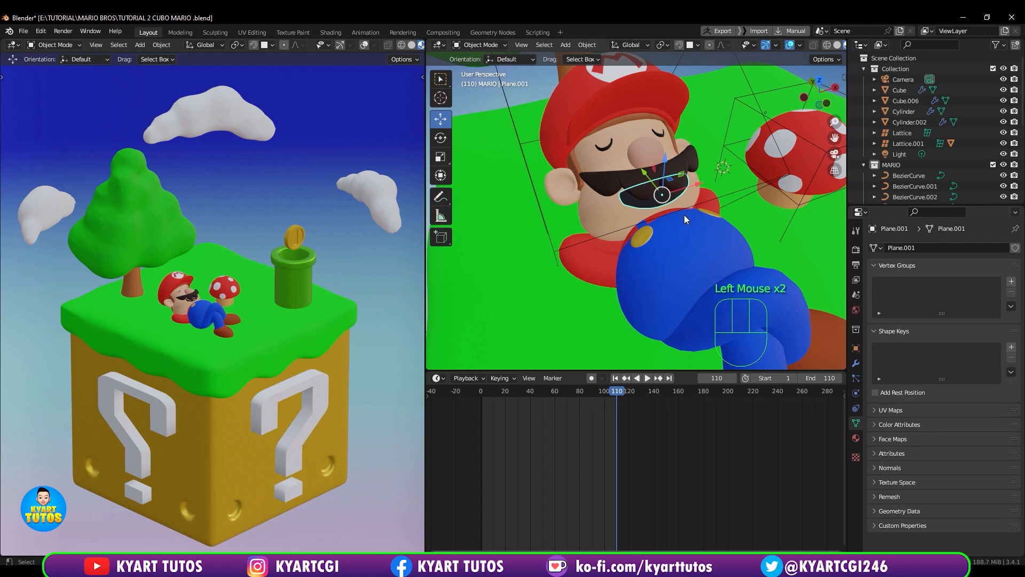
- Isolate Mario's mouth mesh in local view and enter Edit Mode
{"action": "scroll", "coordinate": [639, 231], "scroll_direction": "up", "scroll_amount": 5}
{"action": "middle_click_drag", "start_coordinate": [666, 238], "coordinate": [658, 219], "text": "shift"}
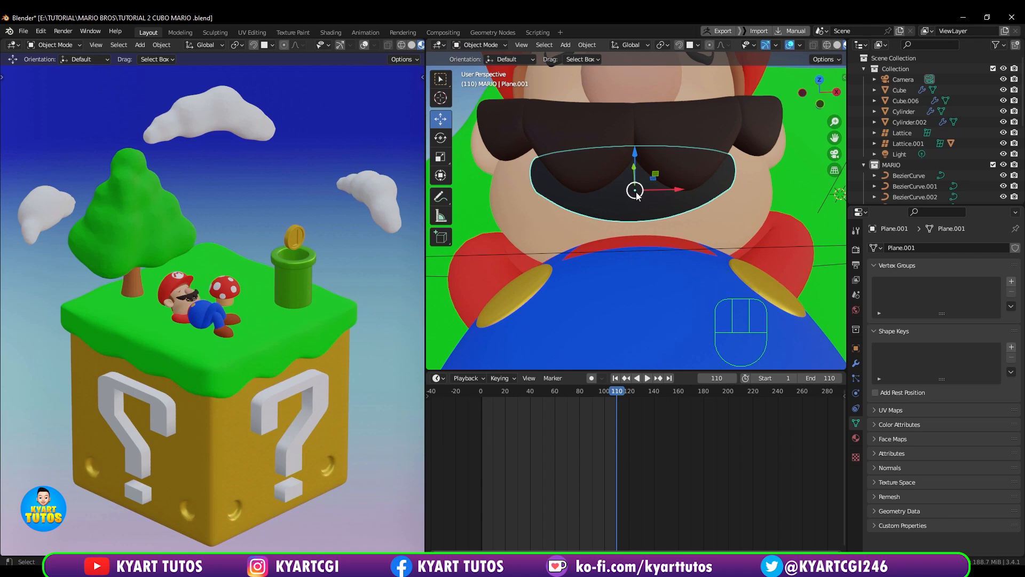
{"action": "key", "text": "KP_Divide"}
{"action": "middle_click_drag", "start_coordinate": [651, 219], "coordinate": [667, 232]}
{"action": "scroll", "coordinate": [658, 216], "scroll_direction": "up", "scroll_amount": 2}
{"action": "scroll", "coordinate": [667, 231], "scroll_direction": "down", "scroll_amount": 1}
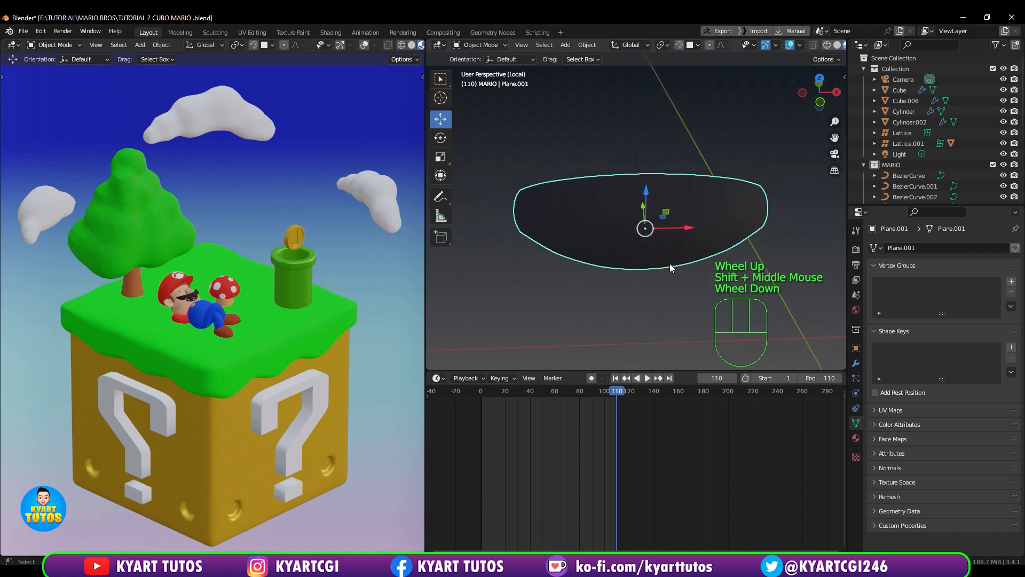
{"action": "key", "text": "Tab"}
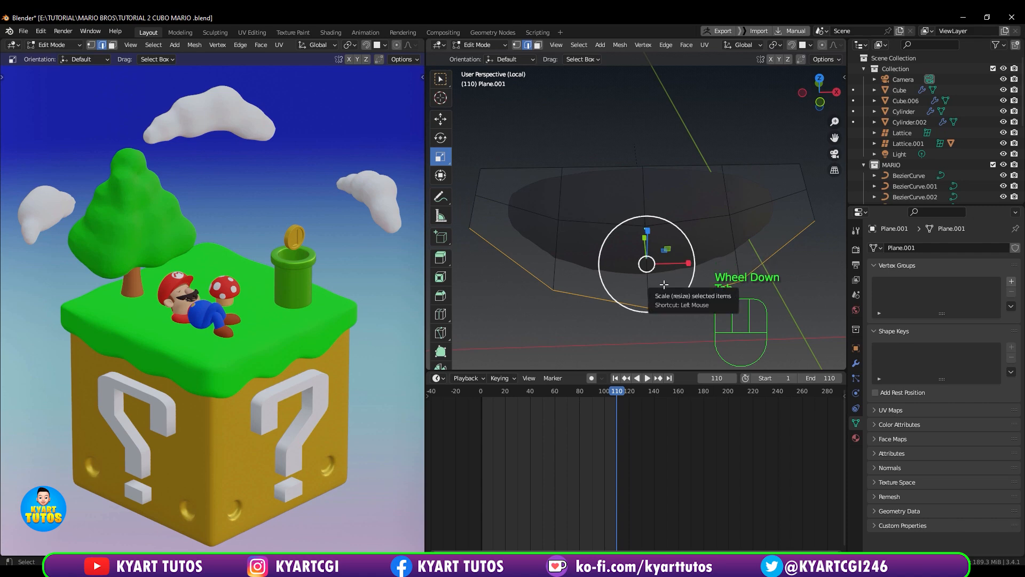
- Activate the Move tool and switch the mouth mesh to vertex selection
{"action": "scroll", "coordinate": [663, 284], "scroll_direction": "down", "scroll_amount": 1}
{"action": "scroll", "coordinate": [664, 284], "scroll_direction": "down", "scroll_amount": 1}
{"action": "scroll", "coordinate": [664, 284], "scroll_direction": "up", "scroll_amount": 2}
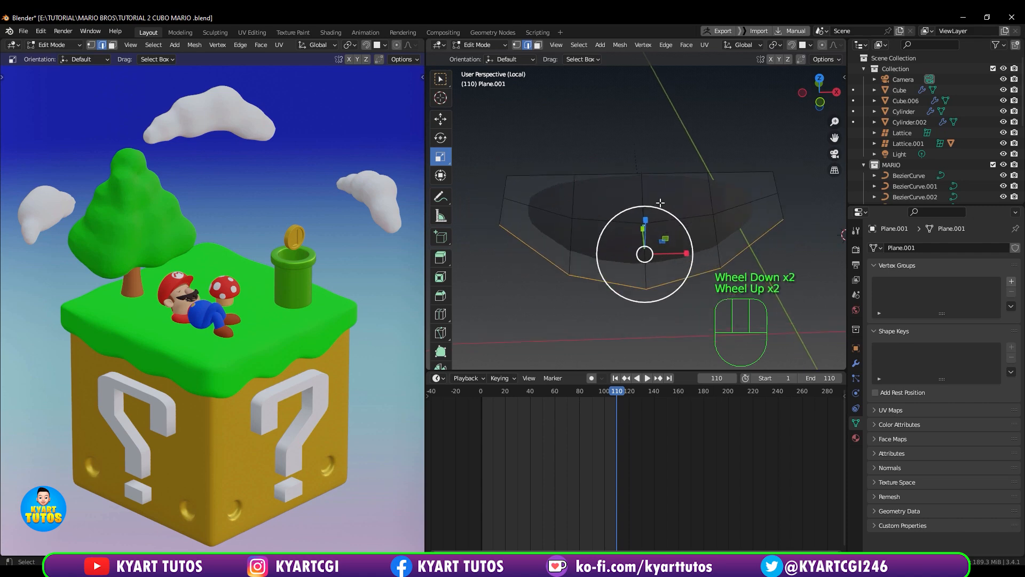
{"action": "key", "text": "KP_1"}
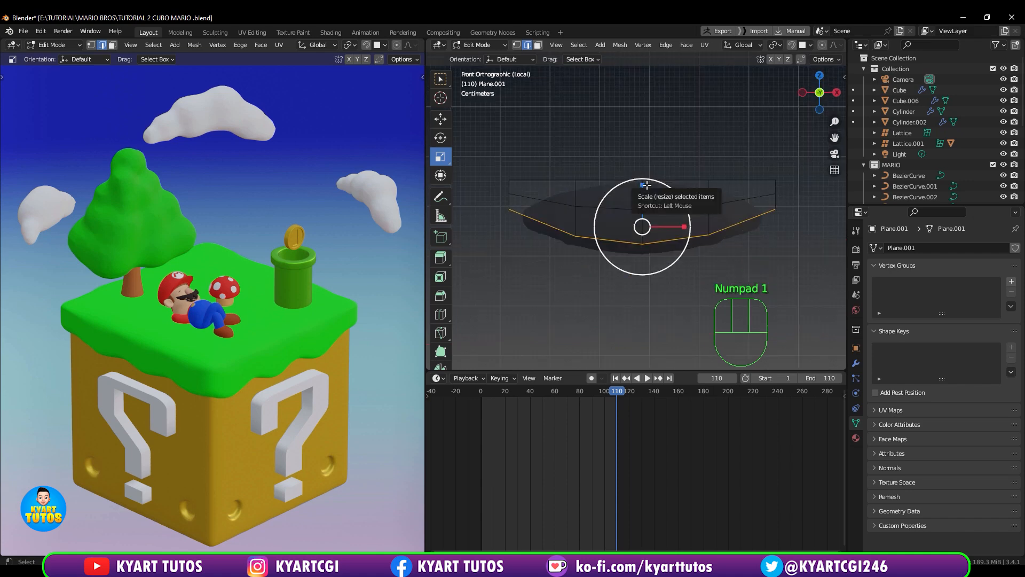
{"action": "middle_click_drag", "start_coordinate": [647, 216], "coordinate": [643, 256]}
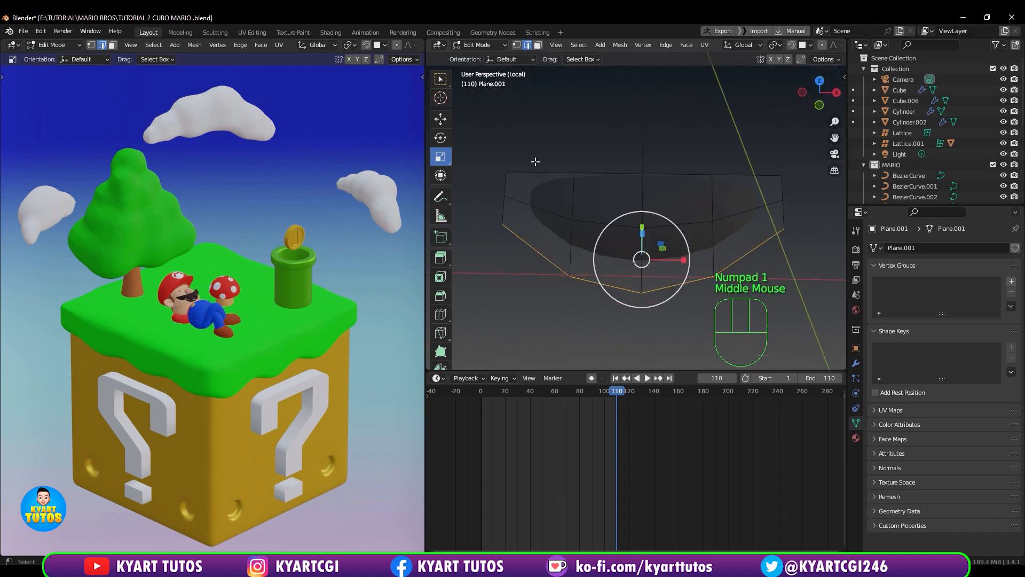
{"action": "left_click", "coordinate": [440, 118]}
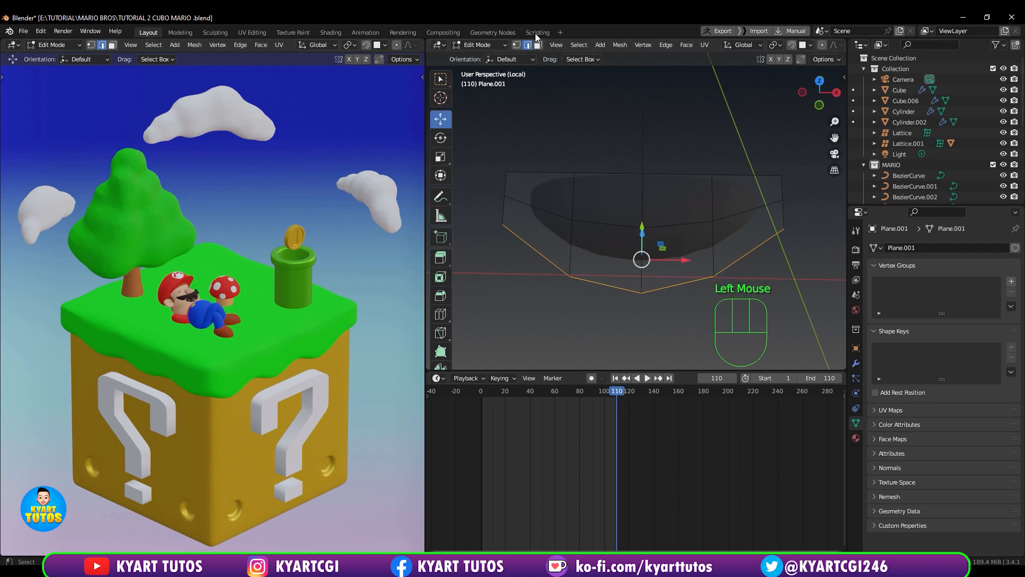
{"action": "left_click", "coordinate": [517, 46]}
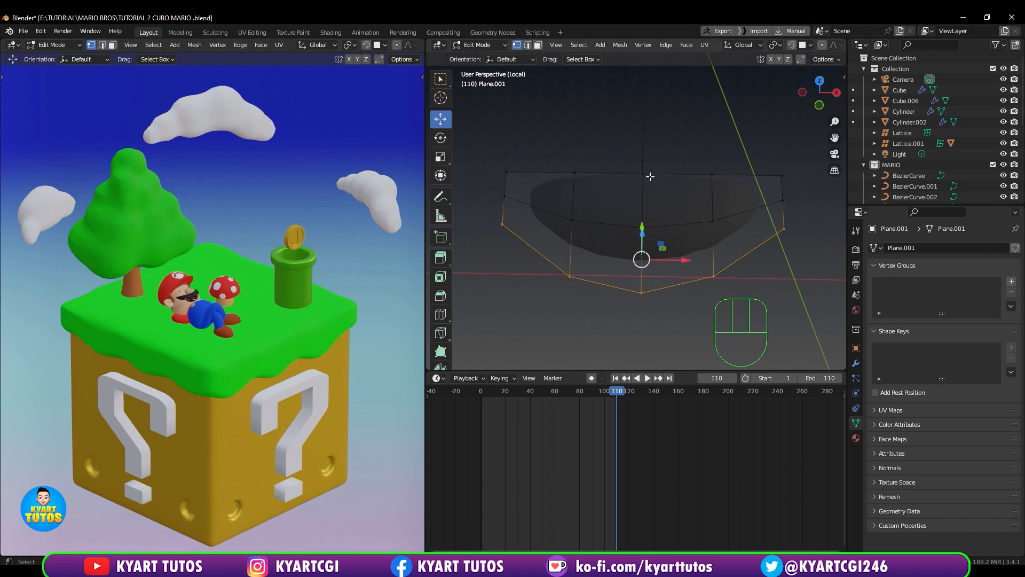
- Raise the three middle vertices of the mouth's upper edge along the mesh's own axis, using Local transform orientation
{"action": "left_click_drag", "start_coordinate": [559, 138], "coordinate": [764, 193]}
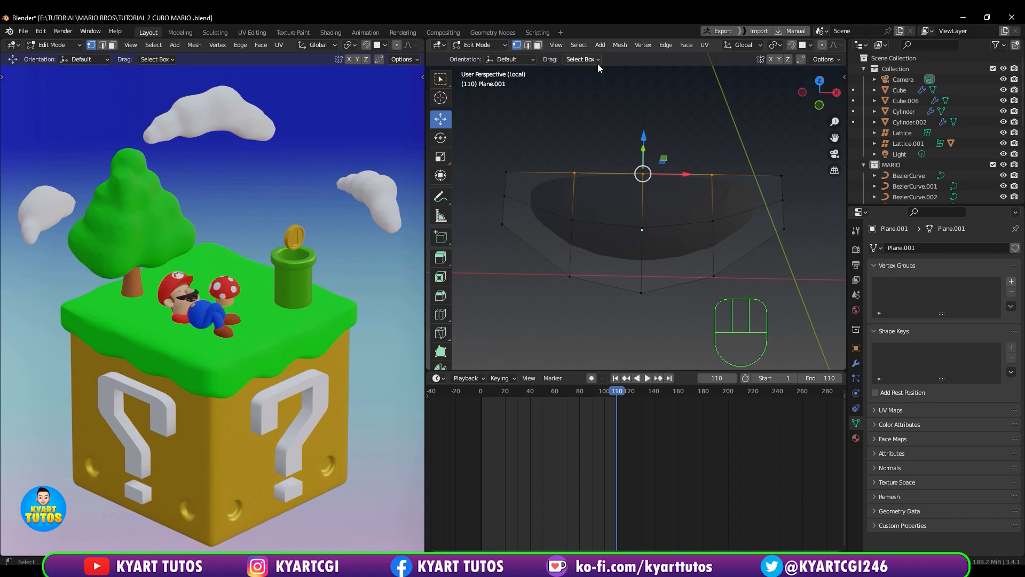
{"action": "left_click", "coordinate": [756, 46]}
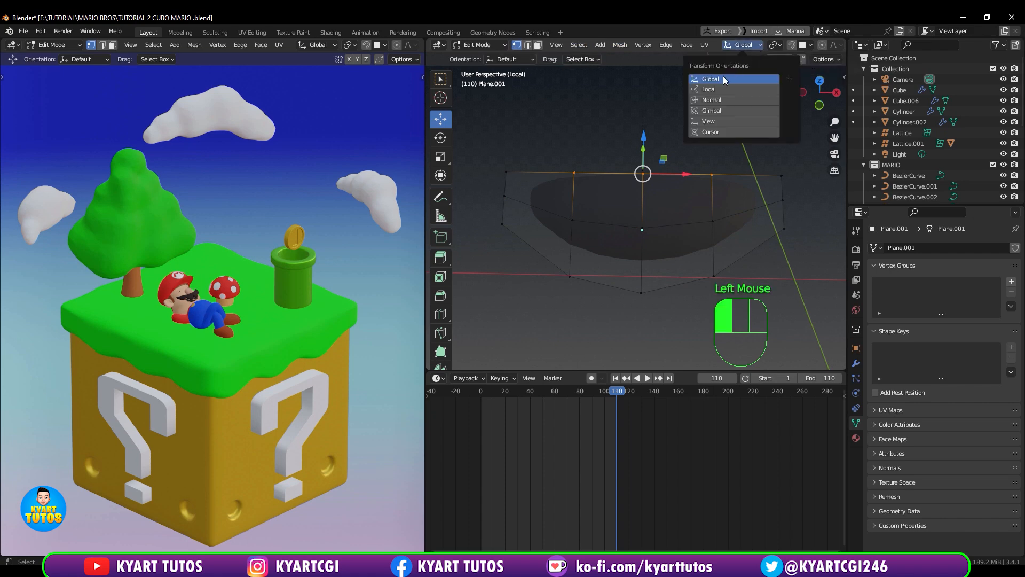
{"action": "left_click", "coordinate": [713, 100]}
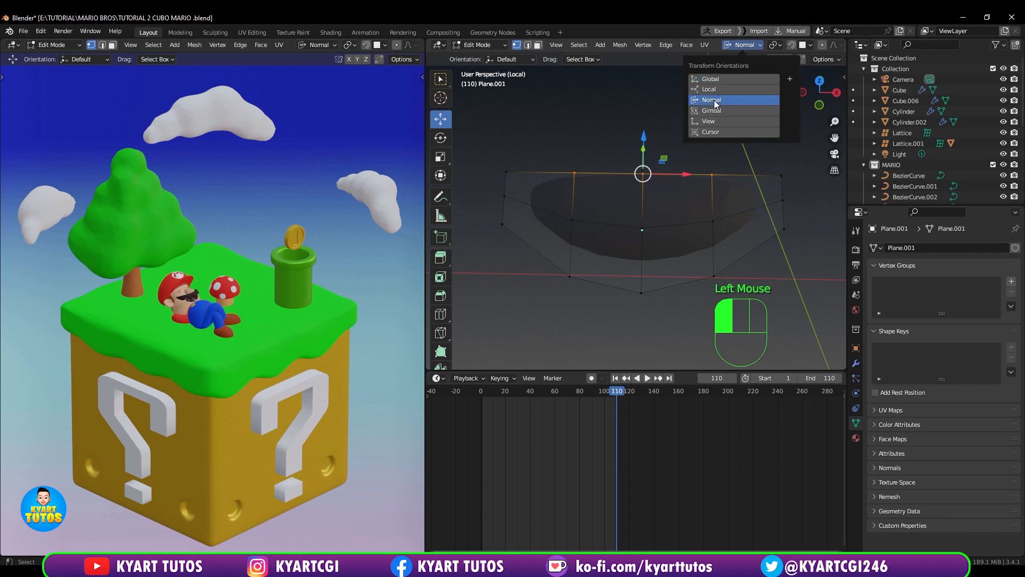
{"action": "middle_click_drag", "start_coordinate": [618, 94], "coordinate": [675, 95]}
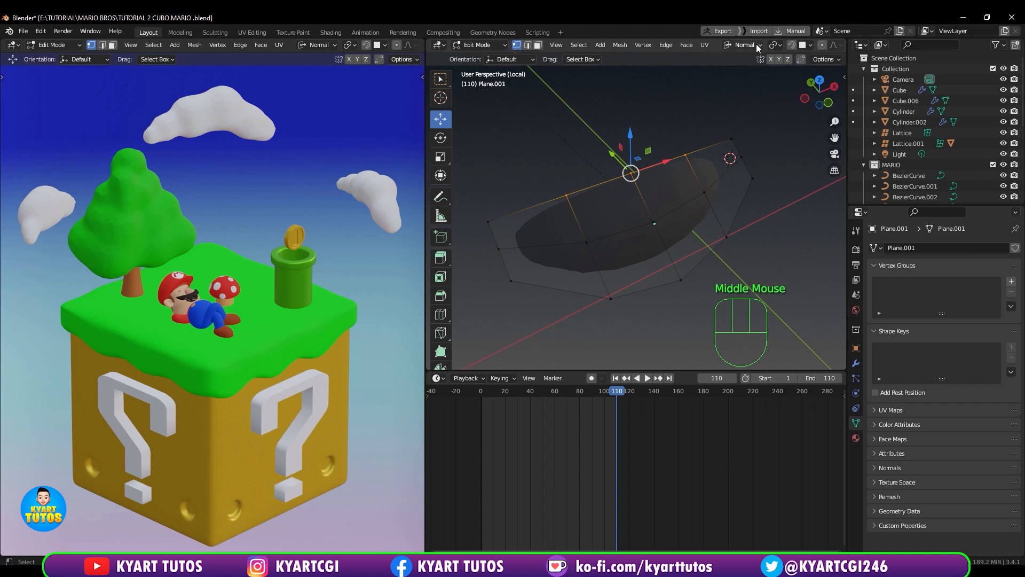
{"action": "left_click", "coordinate": [748, 47]}
{"action": "left_click", "coordinate": [719, 81]}
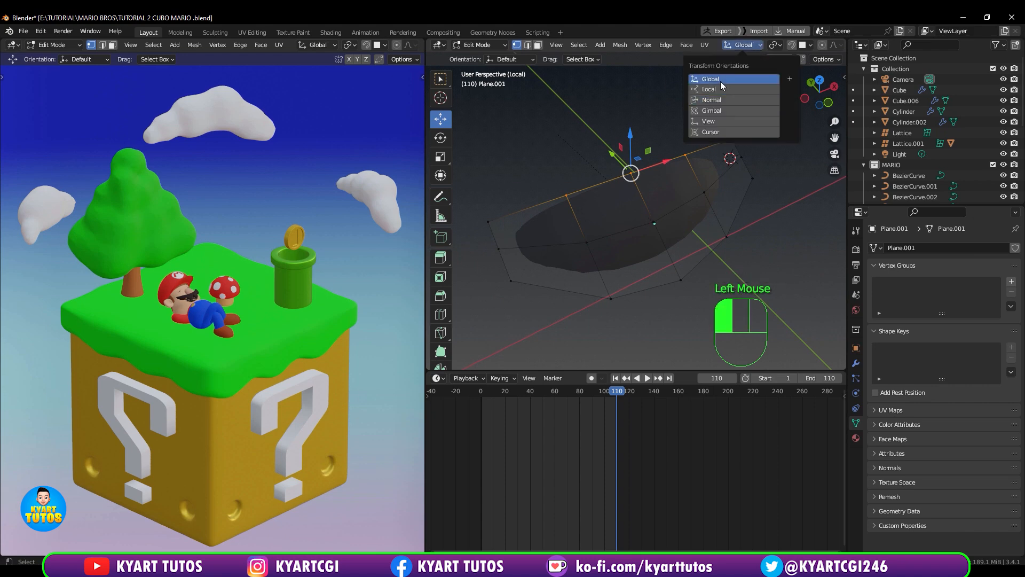
{"action": "left_click", "coordinate": [716, 89]}
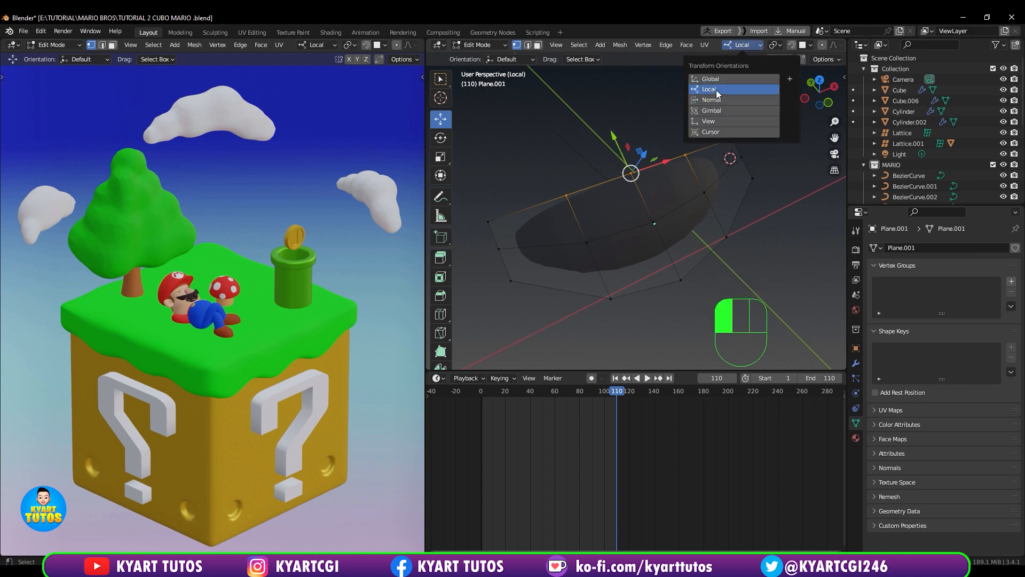
{"action": "middle_click_drag", "start_coordinate": [633, 145], "coordinate": [637, 141]}
{"action": "left_click_drag", "start_coordinate": [638, 141], "coordinate": [632, 102]}
- Move the three middle vertices of the mouth's lower edge downward to open the mouth wider
{"action": "left_click_drag", "start_coordinate": [557, 318], "coordinate": [750, 247]}
{"action": "left_click_drag", "start_coordinate": [644, 239], "coordinate": [654, 271]}
{"action": "mouse_move", "coordinate": [780, 241]}
{"action": "middle_mouse_down"}
{"action": "mouse_move", "coordinate": [765, 240]}
{"action": "mouse_move", "coordinate": [778, 240]}
{"action": "middle_mouse_up"}
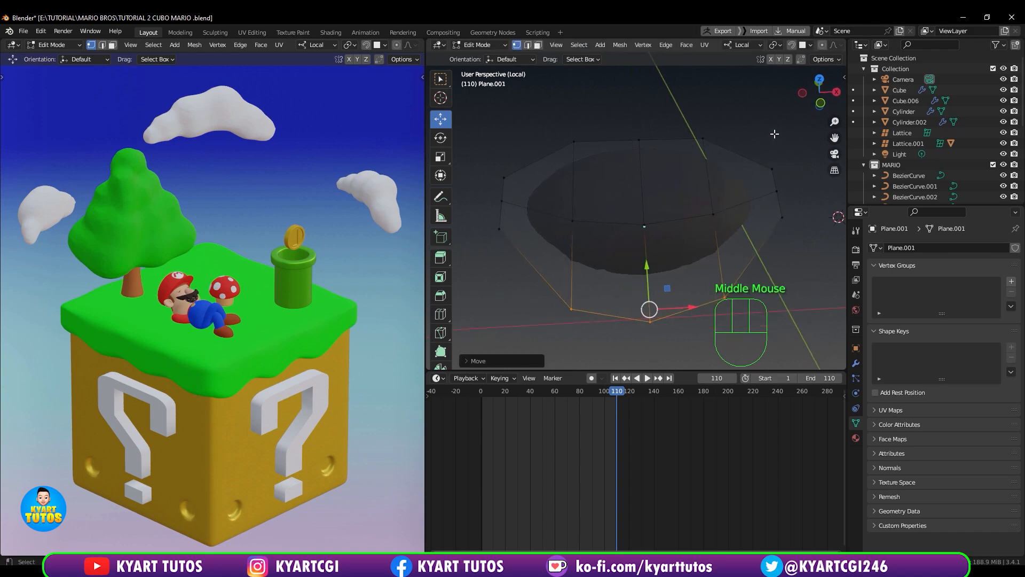
- Scale the whole mouth mesh slightly narrower along its local X axis, and return to Object Mode with the full scene shown
{"action": "key", "text": "a"}
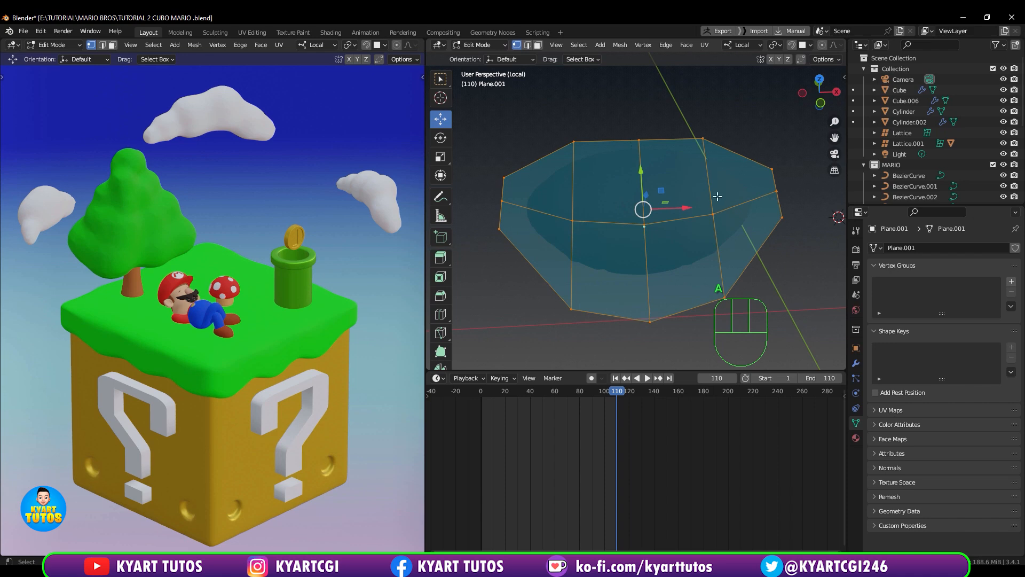
{"action": "left_click", "coordinate": [441, 157]}
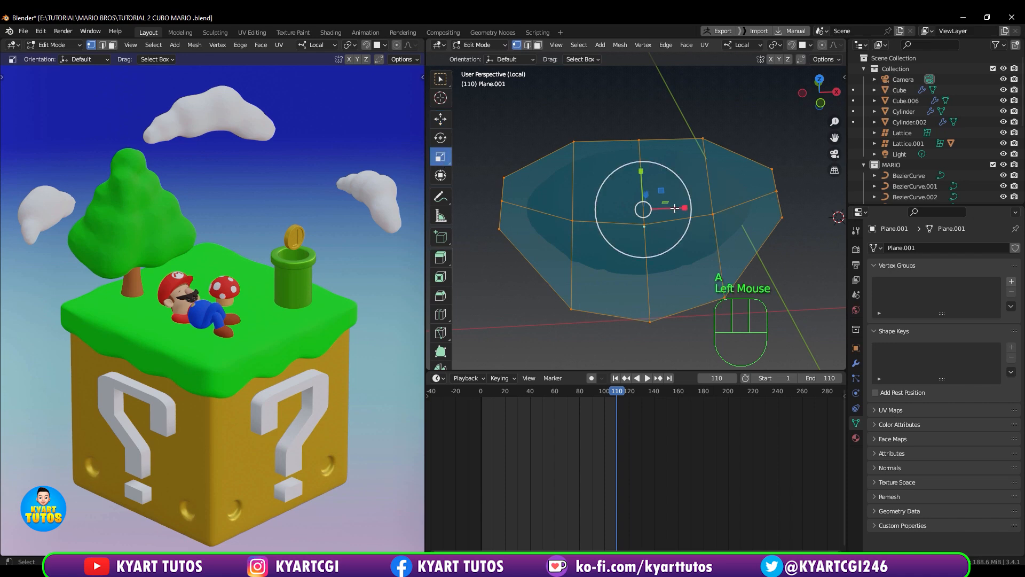
{"action": "left_click_drag", "start_coordinate": [683, 211], "coordinate": [680, 211]}
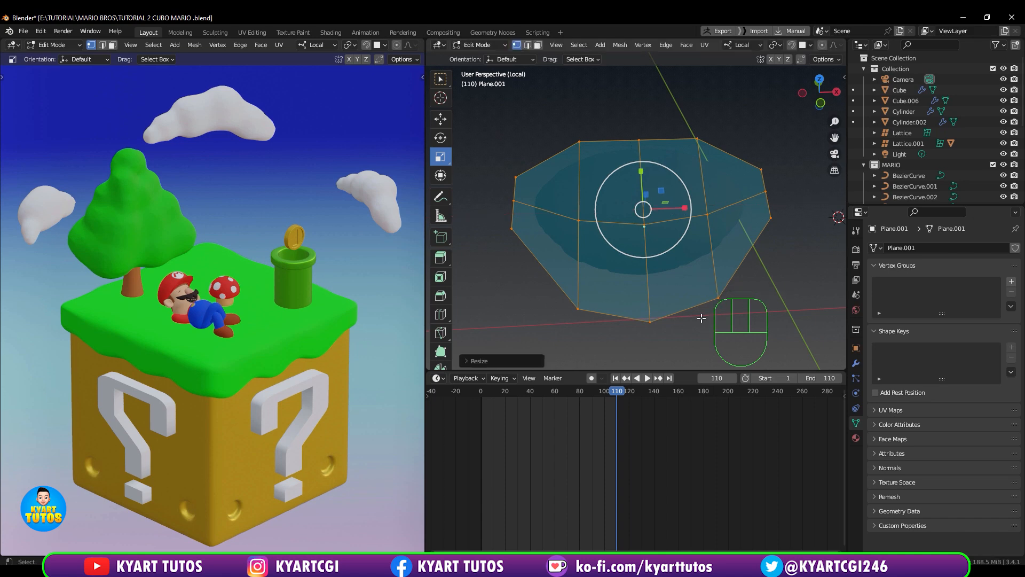
{"action": "key", "text": "Tab"}
{"action": "key", "text": "slash"}
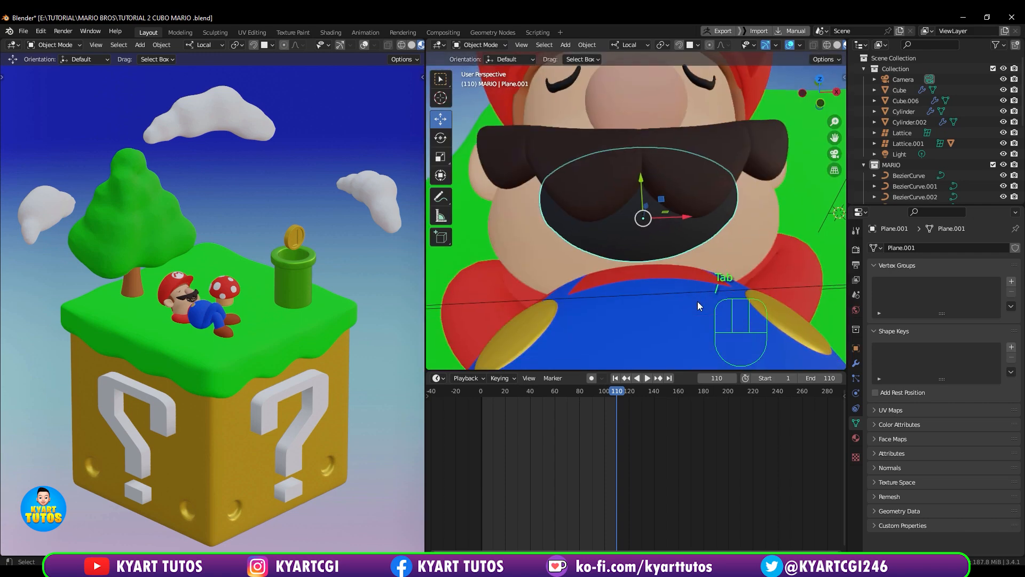
- Fine-tune the mouth object's scale and shift it slightly down along its local Y axis under the moustache
{"action": "middle_click_drag", "start_coordinate": [623, 238], "coordinate": [630, 213]}
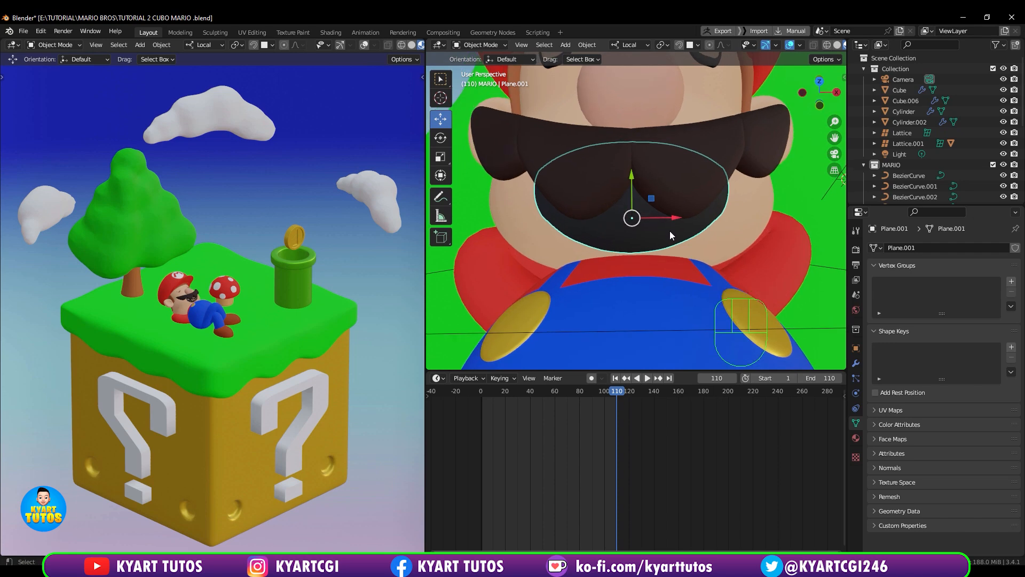
{"action": "key", "text": "s"}
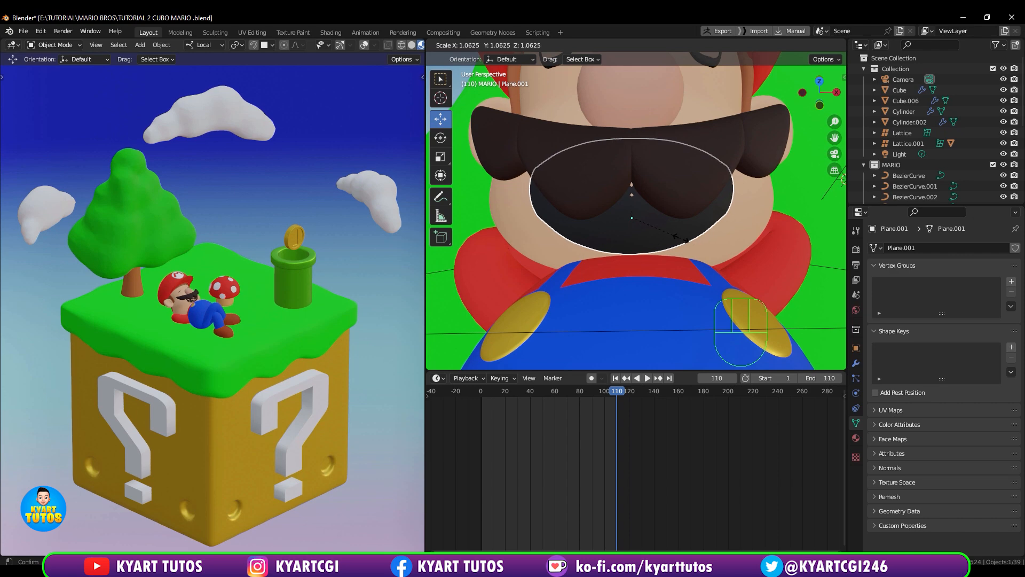
{"action": "left_click", "coordinate": [673, 236]}
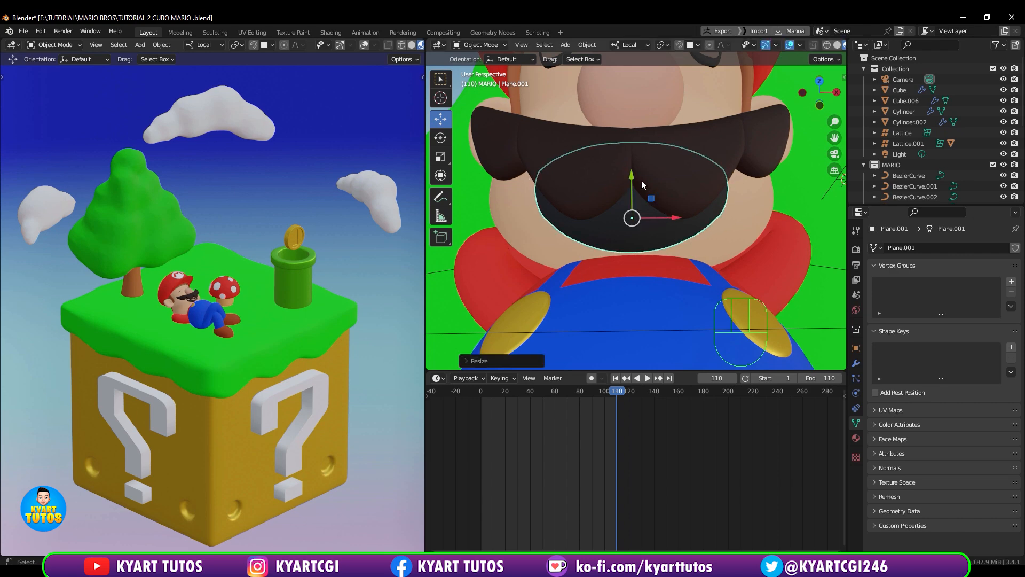
{"action": "left_click_drag", "start_coordinate": [633, 175], "coordinate": [631, 179]}
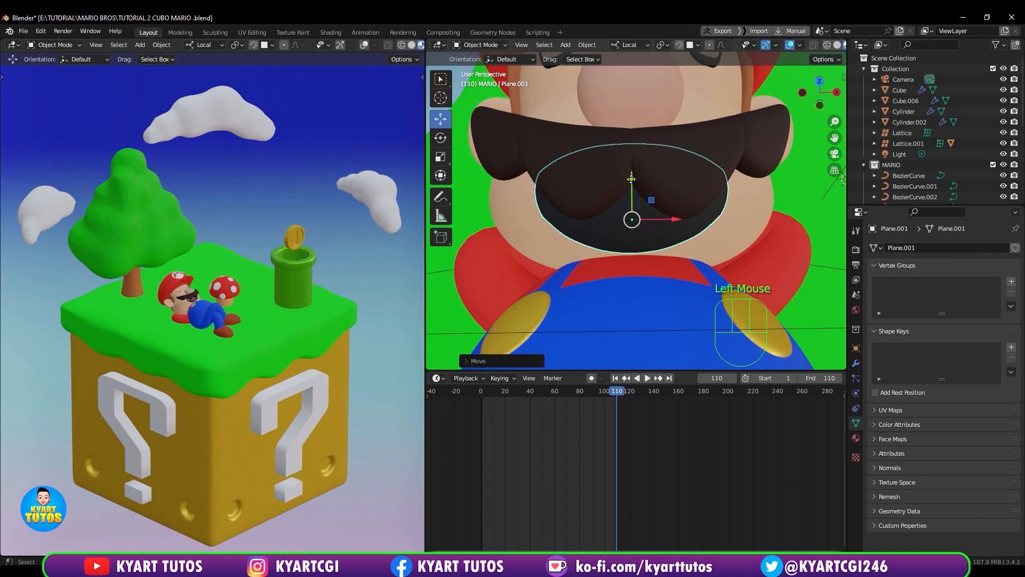
- Add a Basis shape key and a Key 1 shape key to the mouth mesh
{"action": "middle_click_drag", "start_coordinate": [665, 235], "coordinate": [694, 235]}
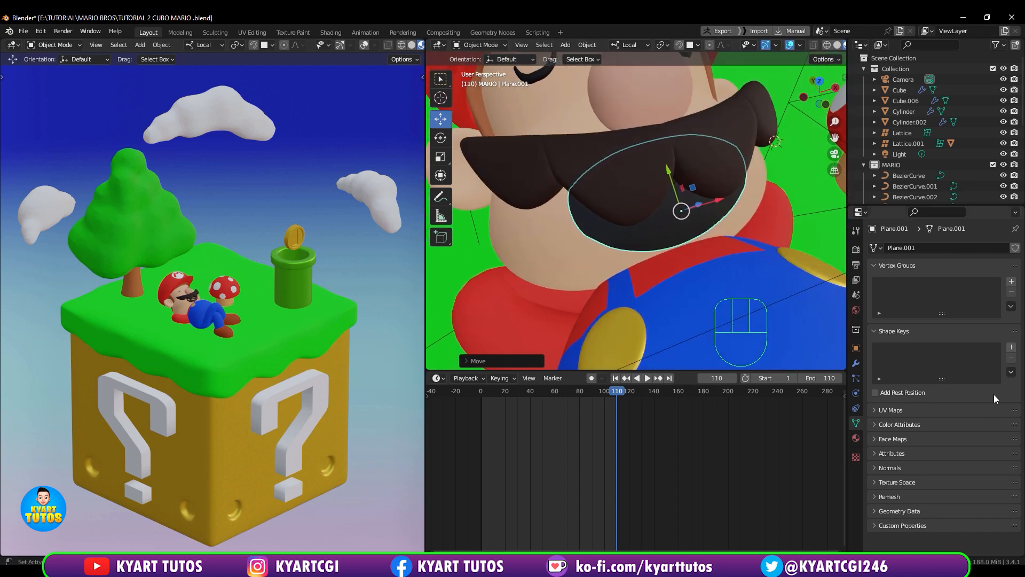
{"action": "left_click", "coordinate": [1011, 347]}
{"action": "left_click", "coordinate": [1011, 348]}
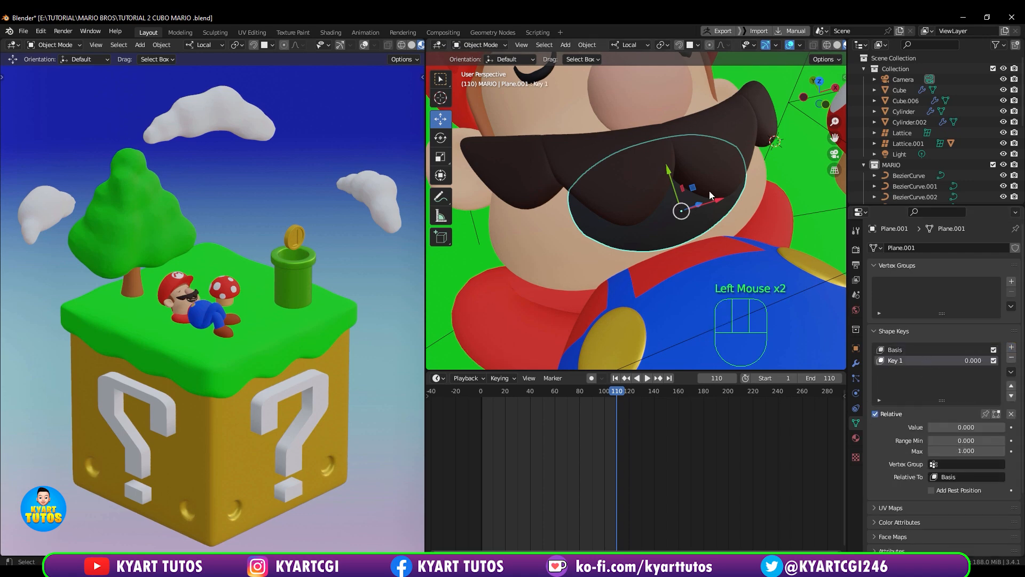
- In Key 1, shrink the mouth mesh to a small opening, shift it slightly below the moustache, enlarge it a little, and return to Object Mode
{"action": "key", "text": "Tab"}
{"action": "middle_click_drag", "start_coordinate": [708, 191], "coordinate": [701, 225]}
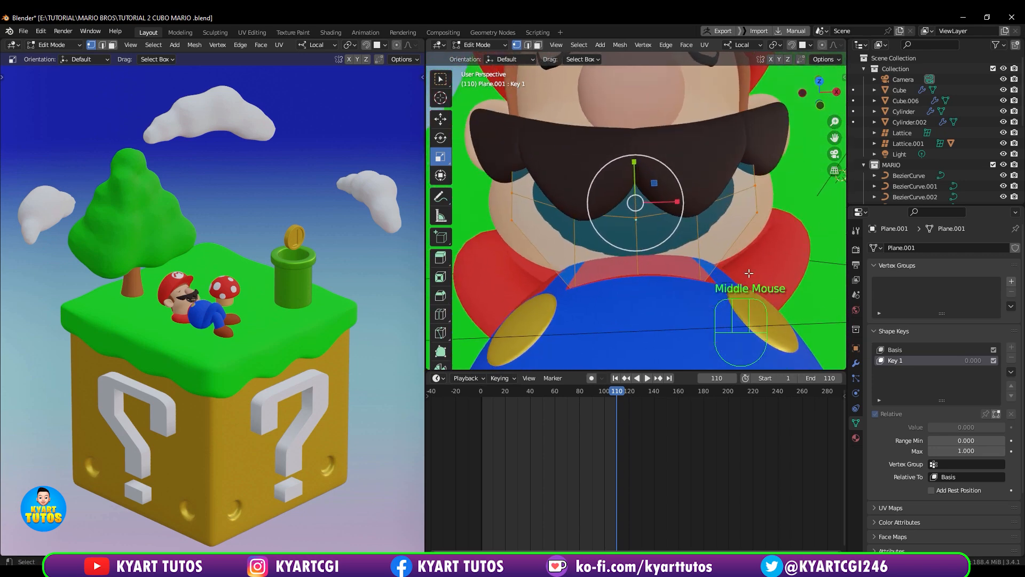
{"action": "key", "text": "s"}
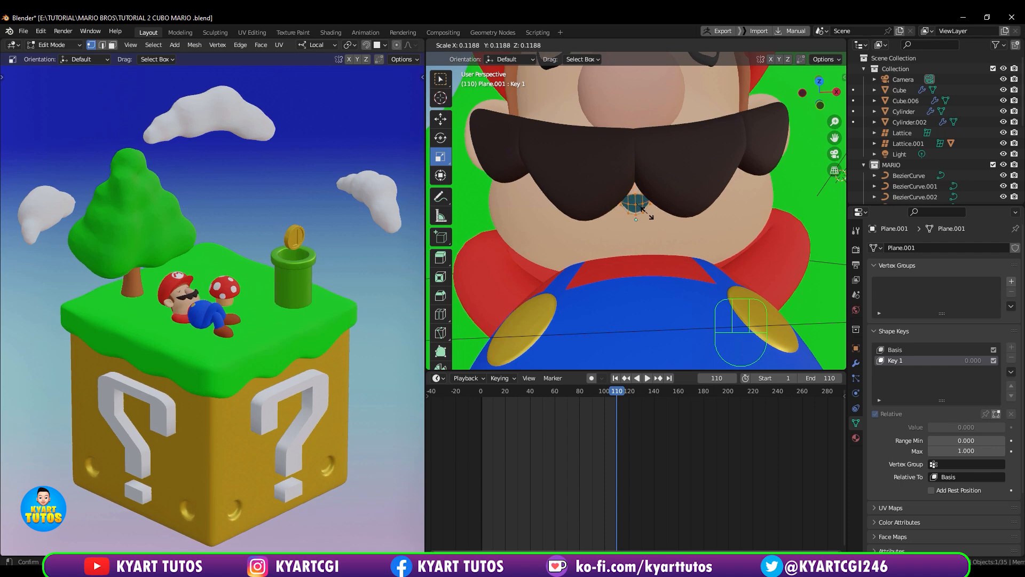
{"action": "left_click", "coordinate": [644, 212]}
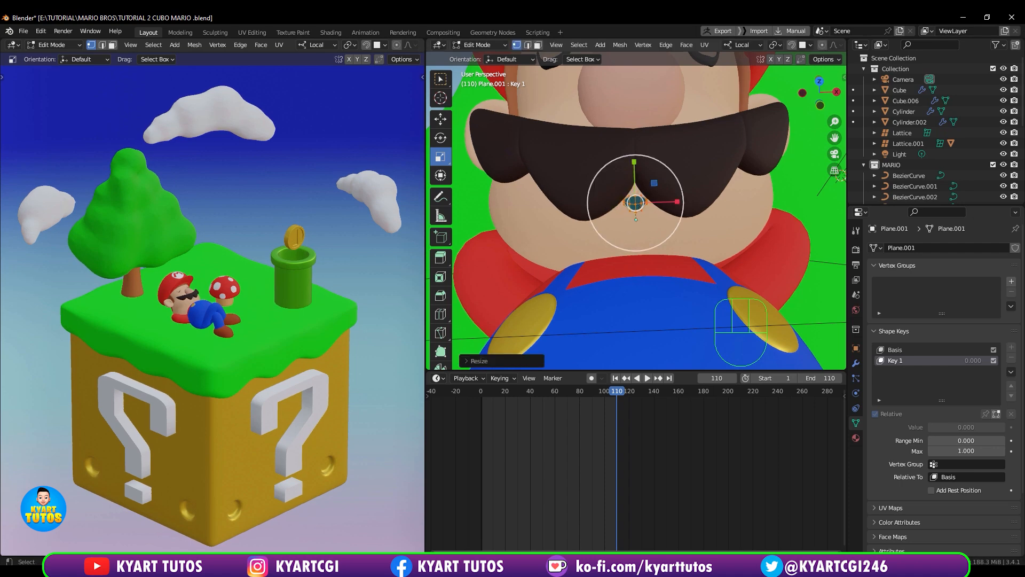
{"action": "key", "text": "g"}
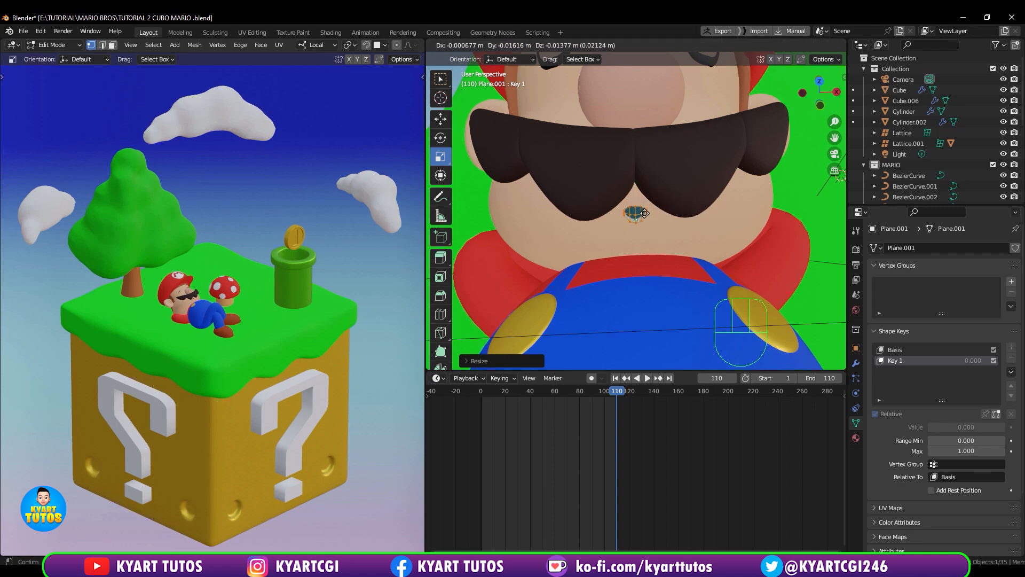
{"action": "left_click", "coordinate": [645, 211]}
{"action": "key", "text": "s"}
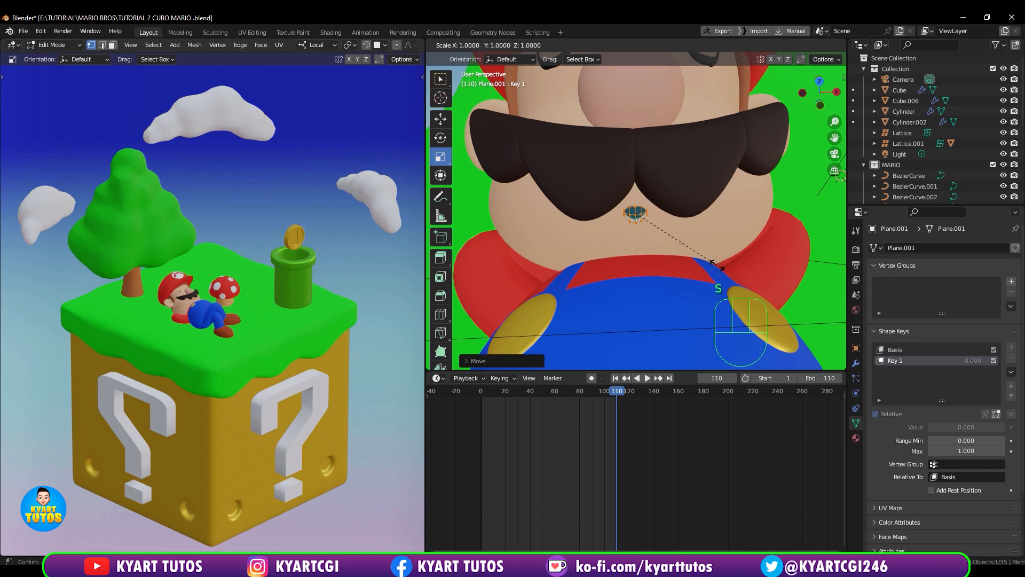
{"action": "left_click", "coordinate": [794, 278]}
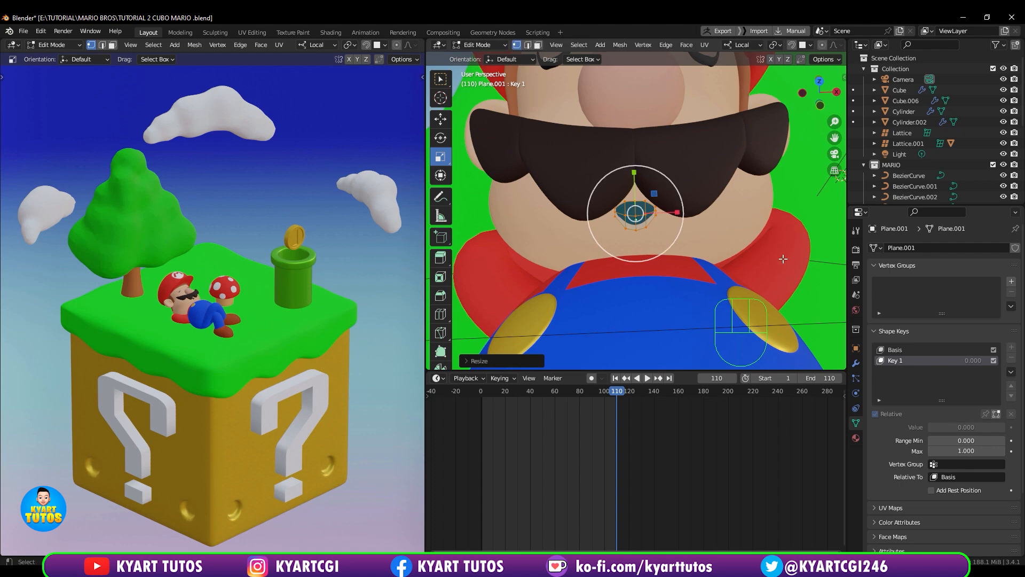
{"action": "key", "text": "Tab"}
- Test the mouth's Key 1 value, leave it at 0.000, and save the file
{"action": "left_click_drag", "start_coordinate": [956, 426], "coordinate": [929, 426]}
{"action": "middle_click_drag", "start_coordinate": [616, 249], "coordinate": [664, 240]}
{"action": "scroll", "coordinate": [664, 239], "scroll_direction": "down", "scroll_amount": 4}
{"action": "scroll", "coordinate": [664, 239], "scroll_direction": "down", "scroll_amount": 1}
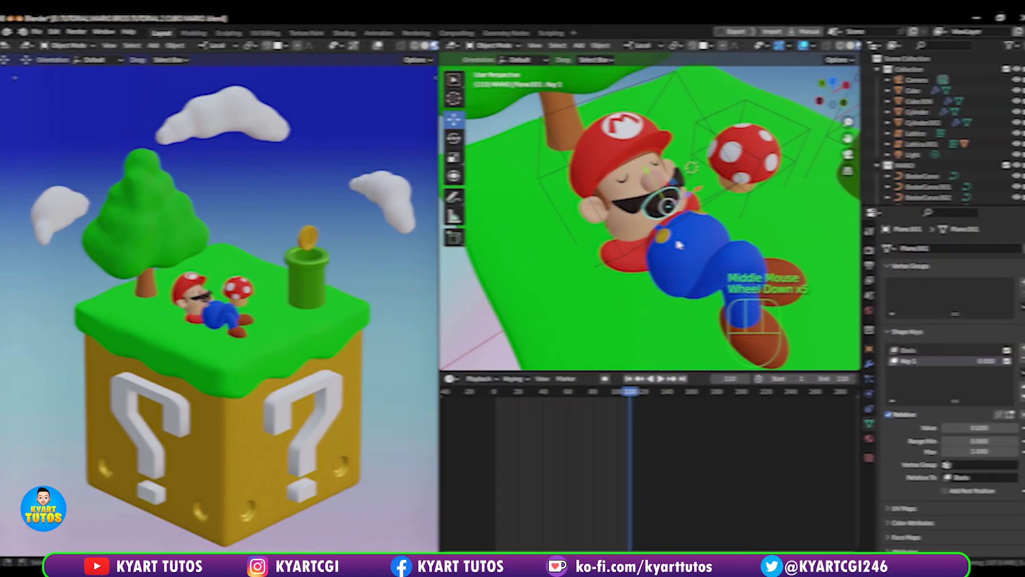
{"action": "key", "text": "ctrl+s"}
- At frame 0, lower the gold coin straight down in front view until it is hidden inside the green pipe
{"action": "middle_click_drag", "start_coordinate": [654, 265], "coordinate": [553, 219], "text": "shift"}
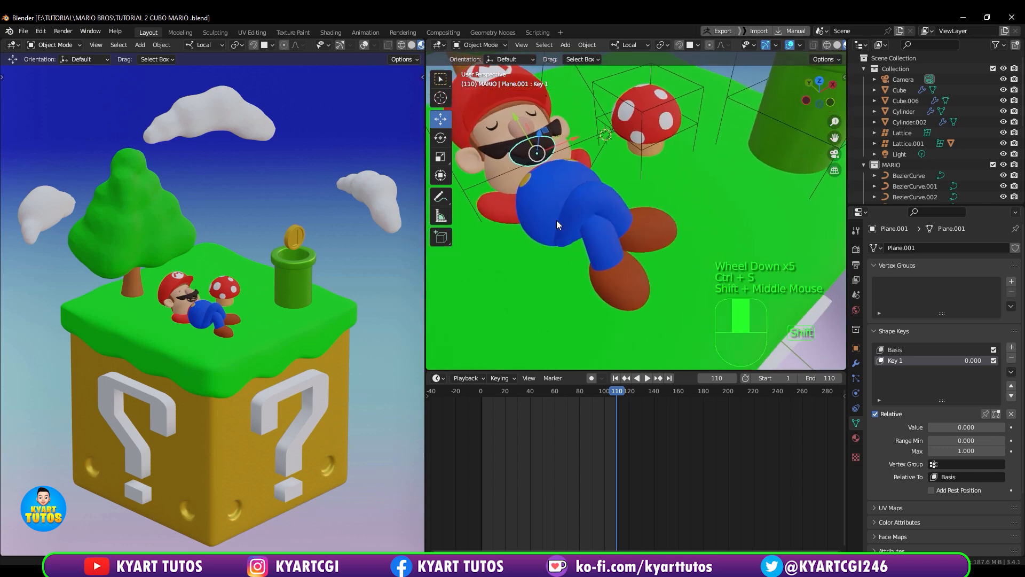
{"action": "scroll", "coordinate": [598, 210], "scroll_direction": "down", "scroll_amount": 2}
{"action": "left_click_drag", "start_coordinate": [633, 392], "coordinate": [480, 424]}
{"action": "key", "text": "space"}
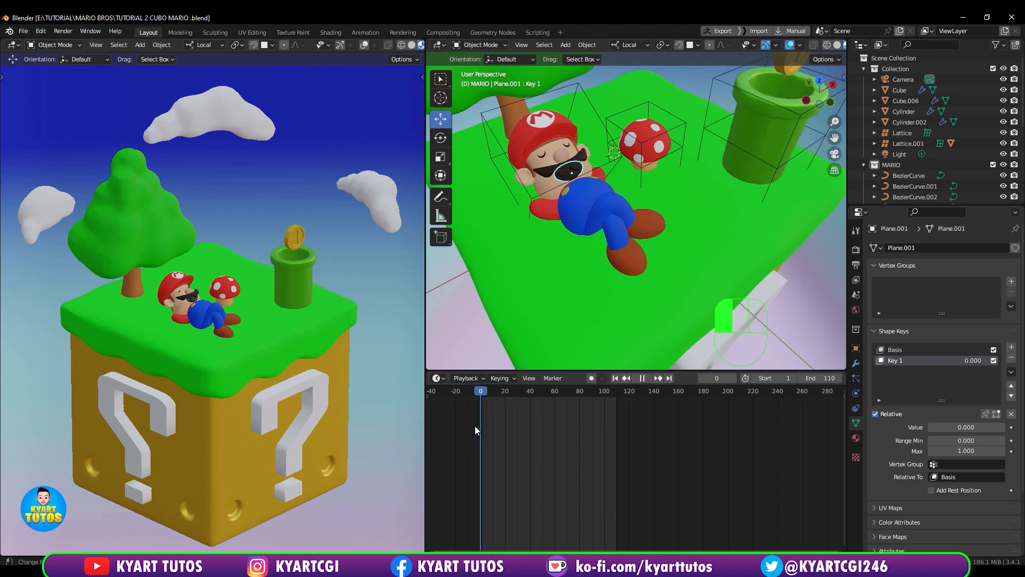
{"action": "key", "text": "space"}
{"action": "left_click", "coordinate": [479, 428]}
{"action": "key", "text": "KP_1"}
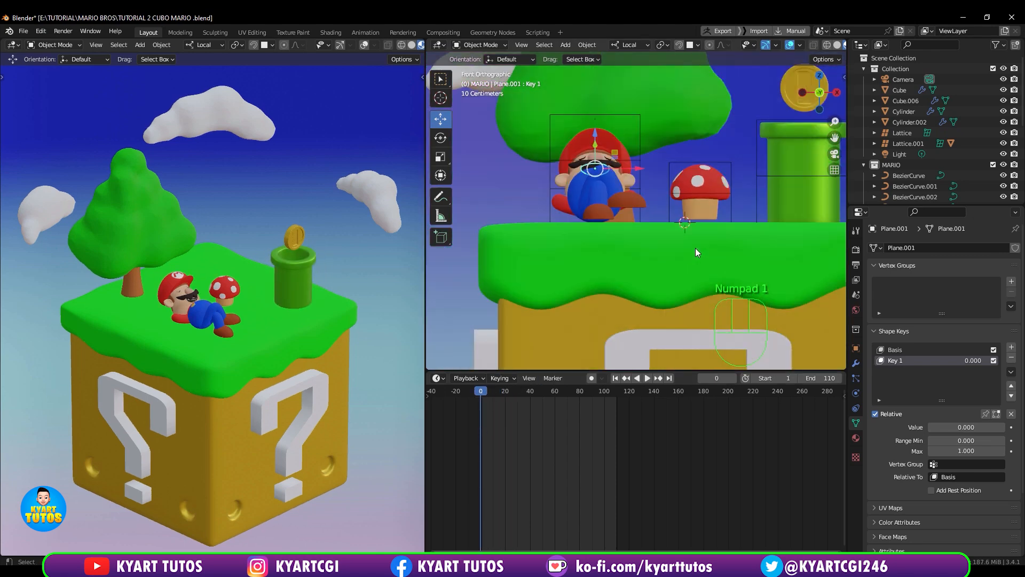
{"action": "middle_click_drag", "start_coordinate": [695, 247], "coordinate": [581, 285], "text": "shift"}
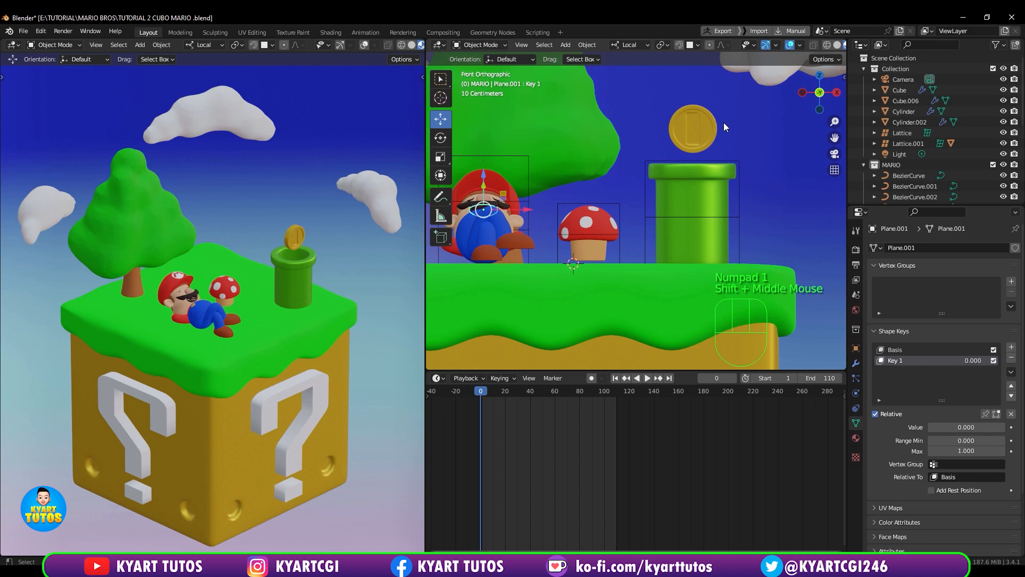
{"action": "left_click", "coordinate": [699, 122]}
{"action": "left_click_drag", "start_coordinate": [692, 81], "coordinate": [694, 188]}
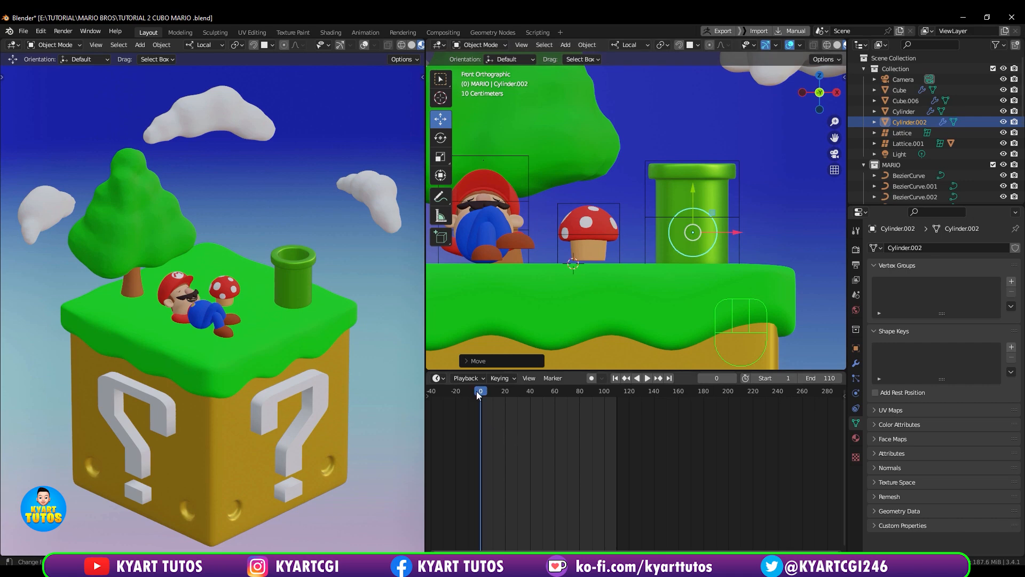
- Select the pipe's lattice and review its top expansion animation by scrubbing and playing the timeline
{"action": "left_click", "coordinate": [740, 212]}
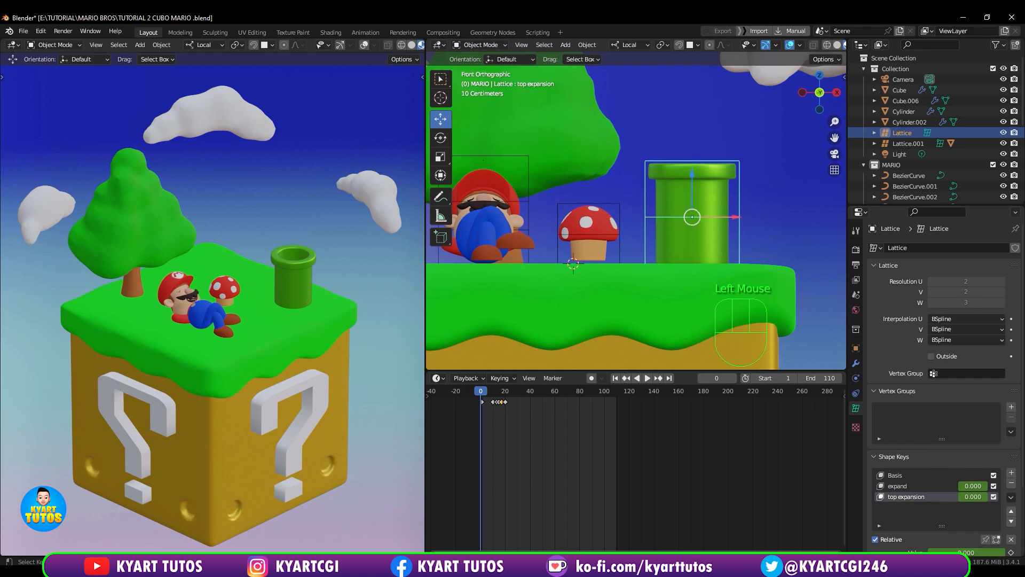
{"action": "left_click_drag", "start_coordinate": [479, 391], "coordinate": [505, 396]}
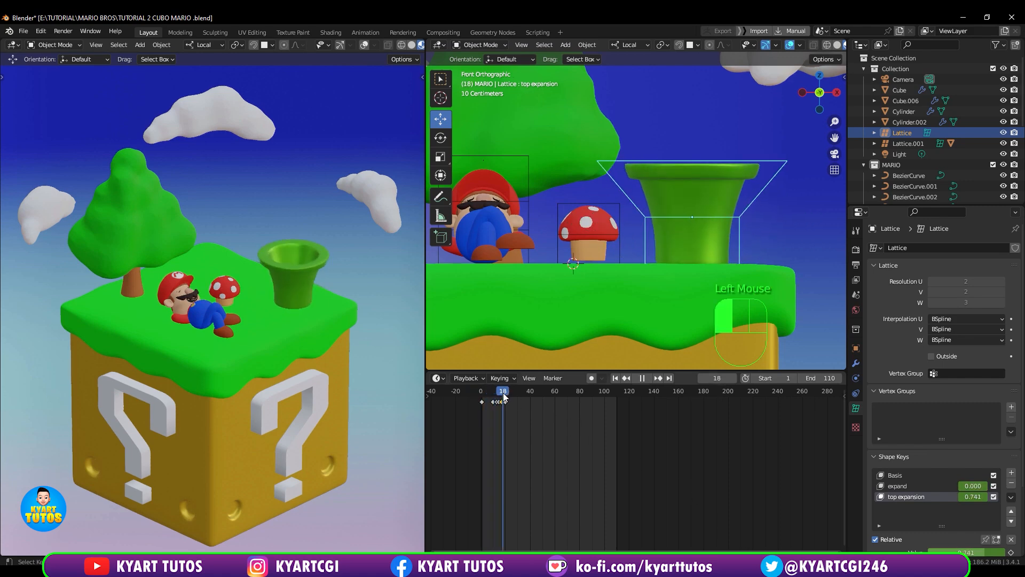
{"action": "key", "text": "Left"}
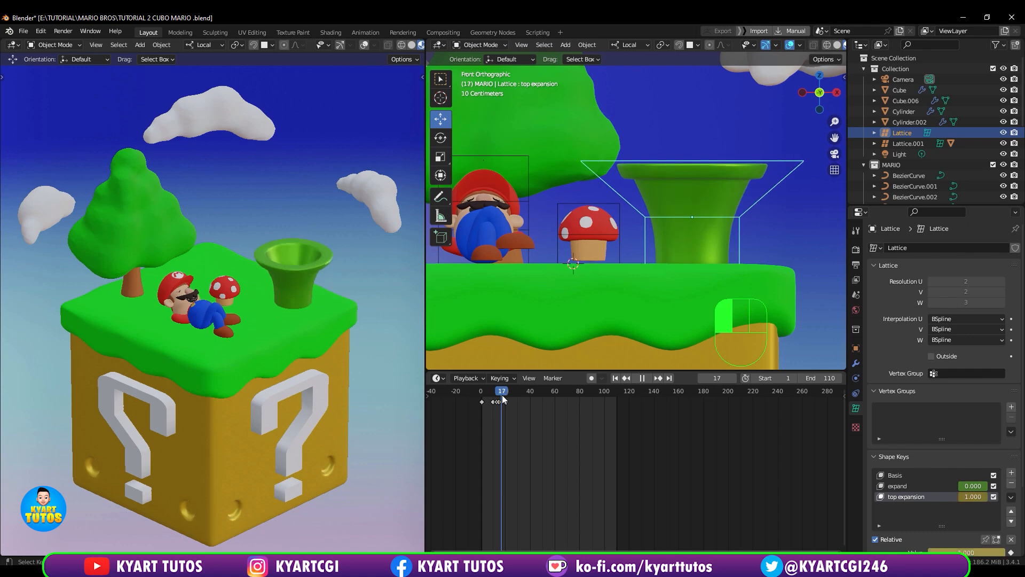
{"action": "left_click_drag", "start_coordinate": [502, 398], "coordinate": [481, 401]}
{"action": "key", "text": "space"}
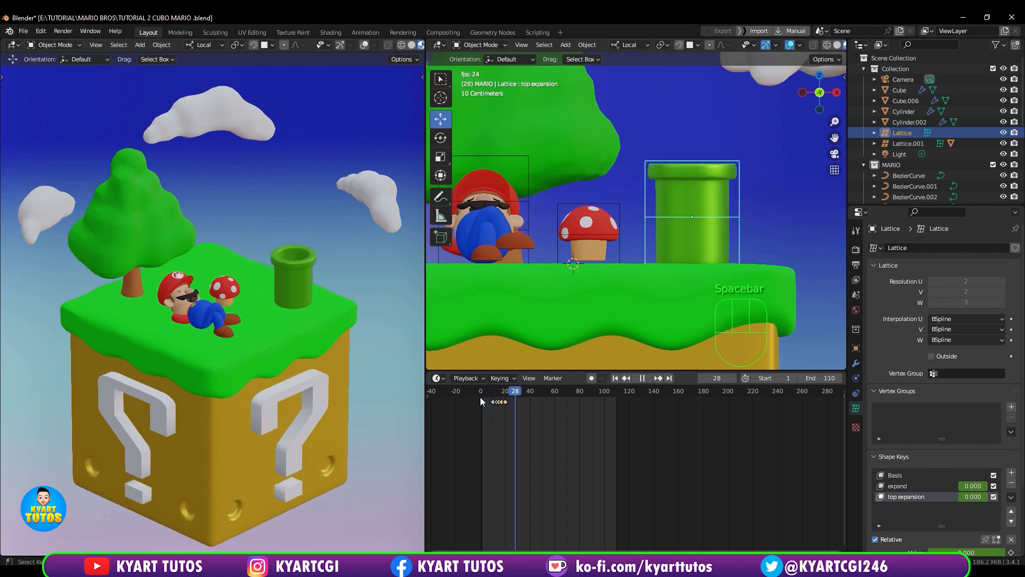
- At frame 15, select the coin inside the pipe and insert a keyframe for its hidden position
{"action": "left_click_drag", "start_coordinate": [564, 398], "coordinate": [502, 406]}
{"action": "middle_click_drag", "start_coordinate": [706, 191], "coordinate": [713, 276]}
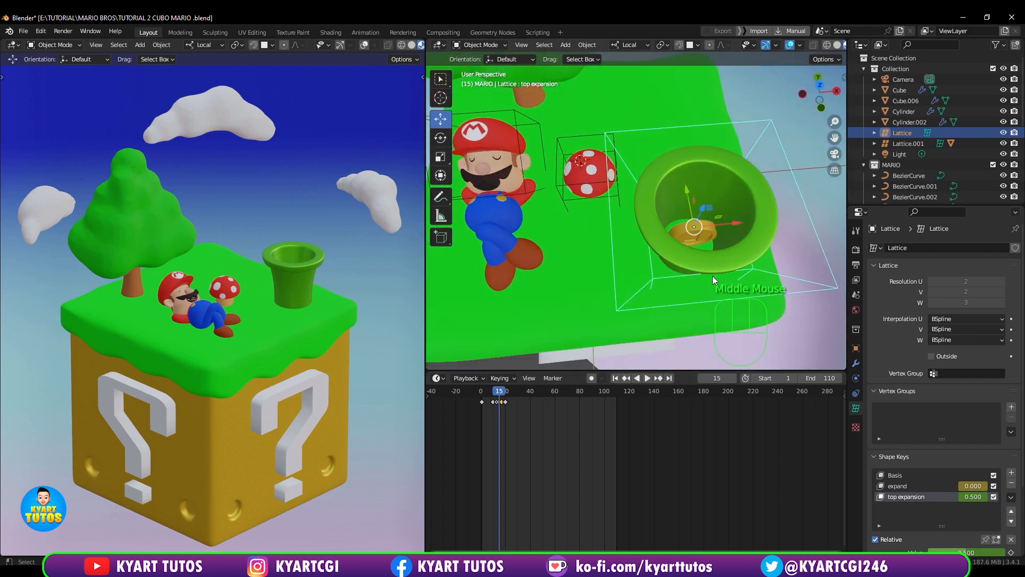
{"action": "left_click", "coordinate": [703, 230]}
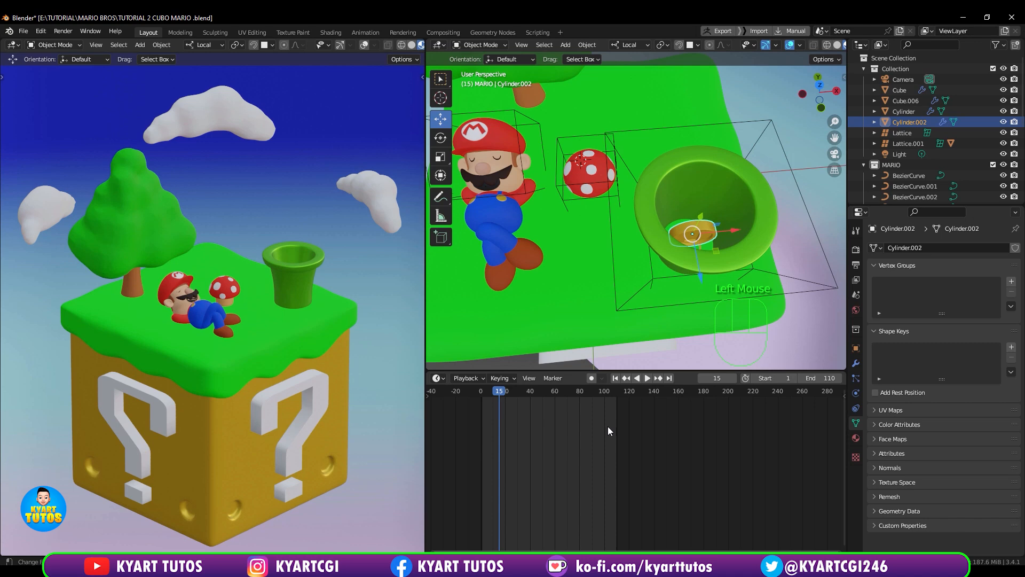
{"action": "key", "text": "KP_1"}
{"action": "key", "text": "KP_1"}
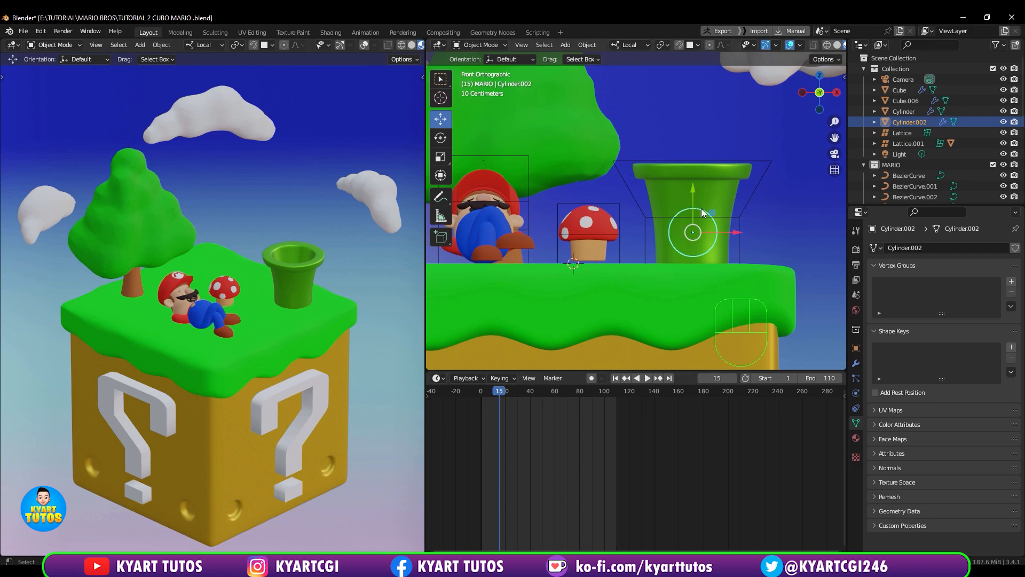
{"action": "key", "text": "i"}
{"action": "left_click", "coordinate": [694, 244]}
- At frame 20, raise the coin straight up high above the pipe and insert a keyframe
{"action": "left_click_drag", "start_coordinate": [502, 396], "coordinate": [505, 395]}
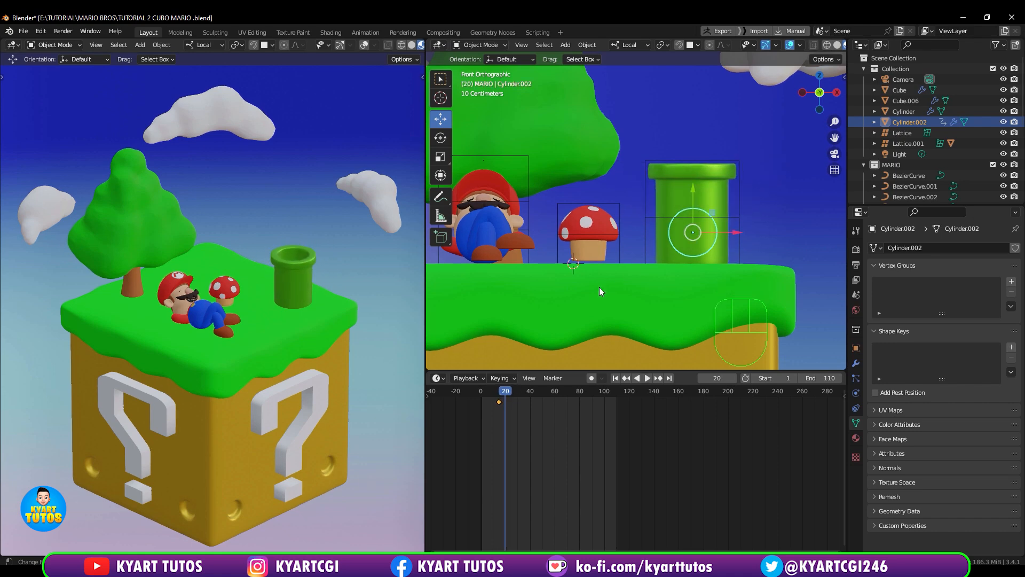
{"action": "left_click_drag", "start_coordinate": [690, 191], "coordinate": [635, 312]}
{"action": "middle_click_drag", "start_coordinate": [677, 170], "coordinate": [695, 188], "text": "shift"}
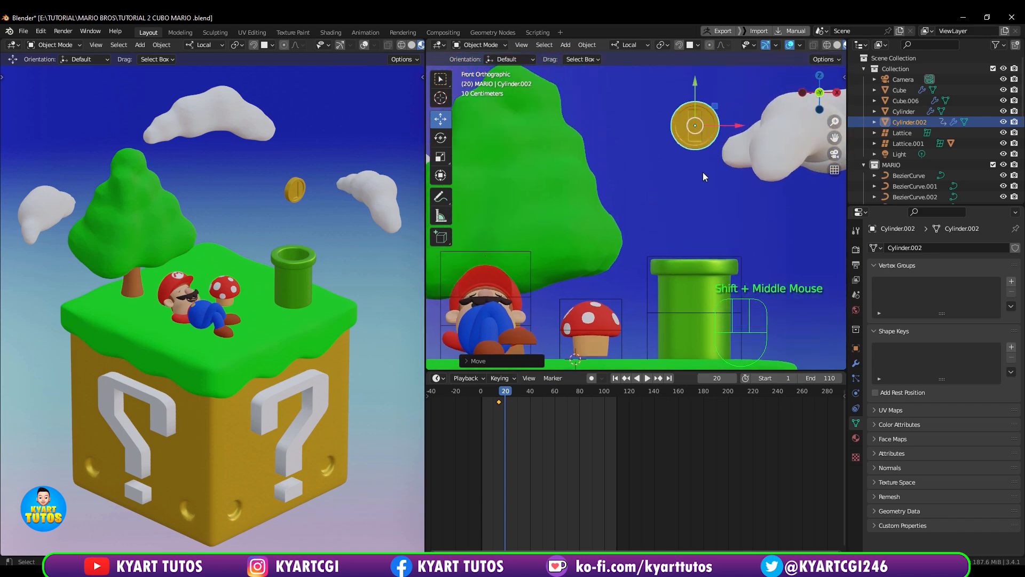
{"action": "key", "text": "i"}
{"action": "left_click", "coordinate": [703, 173]}
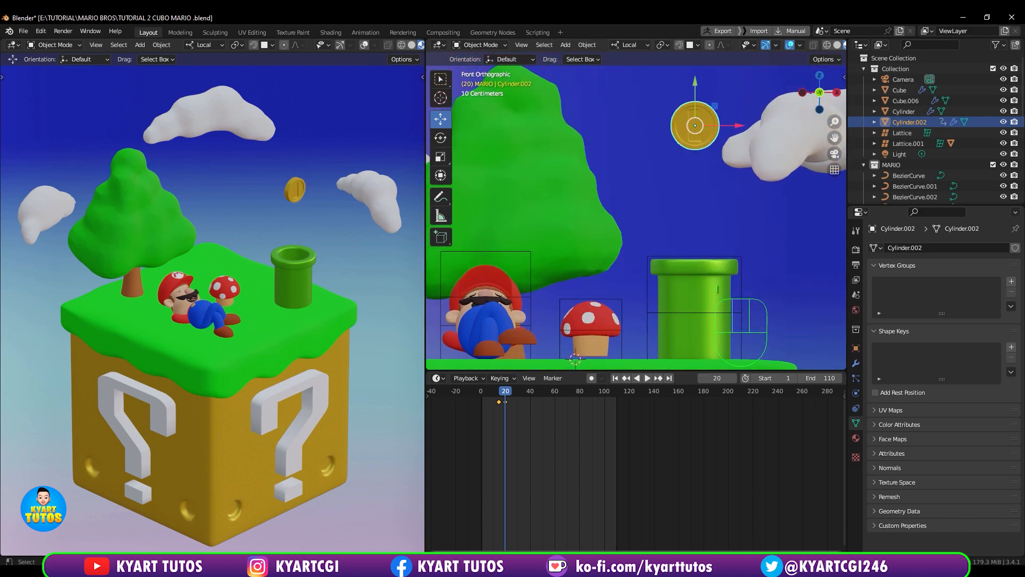
- Play back the coin's jump out of the pipe from frame 0
{"action": "left_click_drag", "start_coordinate": [497, 415], "coordinate": [481, 402]}
{"action": "key", "text": "space"}
{"action": "key", "text": "space"}
- At frame 30, rotate the coin about 437° in top view and insert a keyframe
{"action": "mouse_move", "coordinate": [517, 401]}
{"action": "left_mouse_down"}
{"action": "mouse_move", "coordinate": [497, 402]}
{"action": "mouse_move", "coordinate": [517, 398]}
{"action": "left_mouse_up"}
{"action": "left_click", "coordinate": [729, 378]}
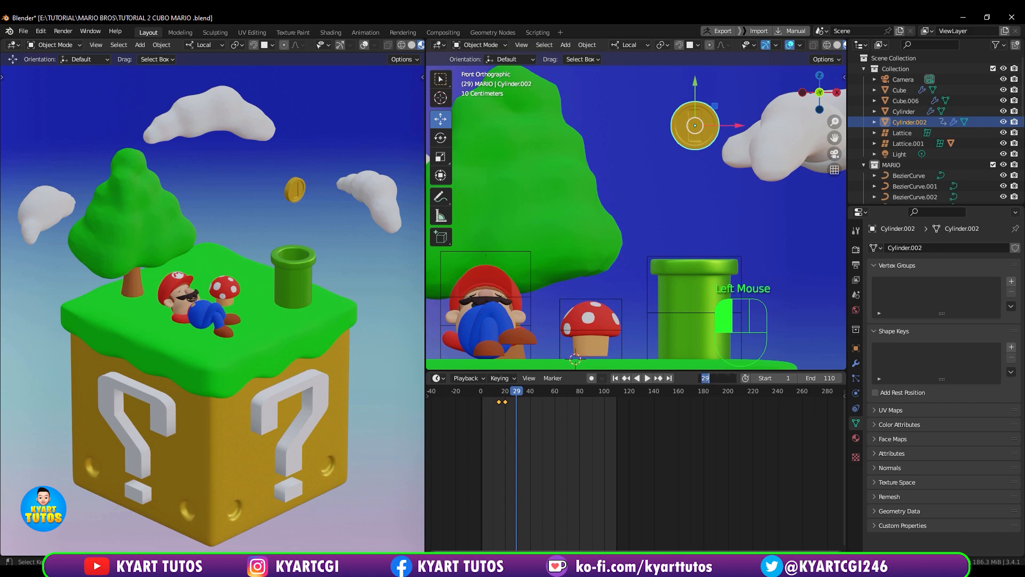
{"action": "type", "text": "30"}
{"action": "key", "text": "Return"}
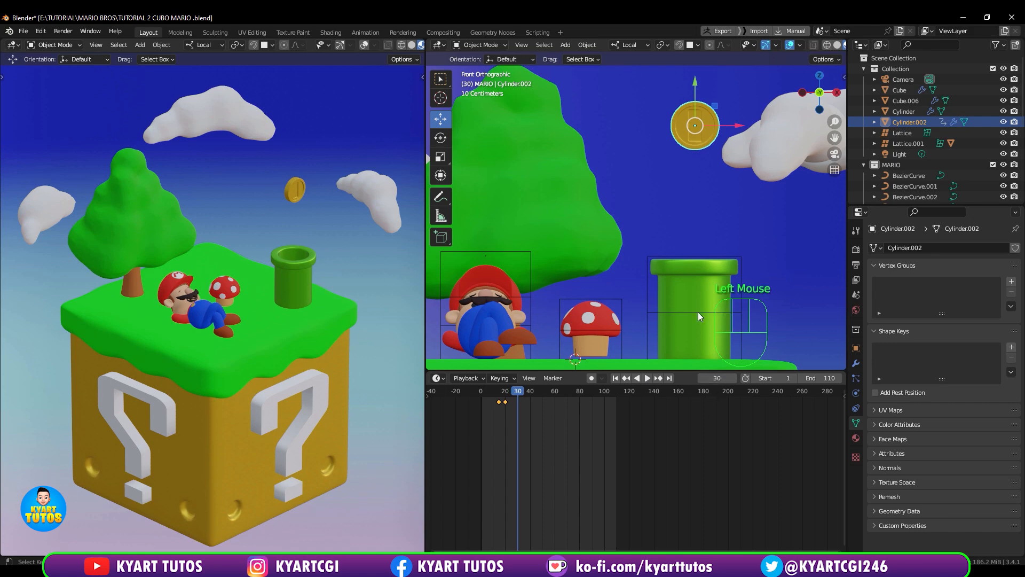
{"action": "key", "text": "KP_7"}
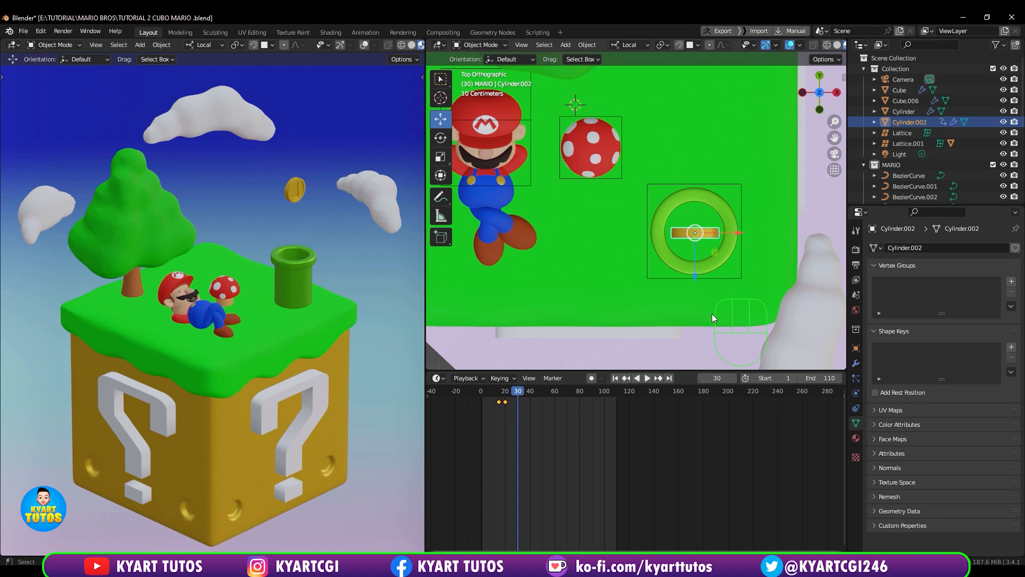
{"action": "key", "text": "r"}
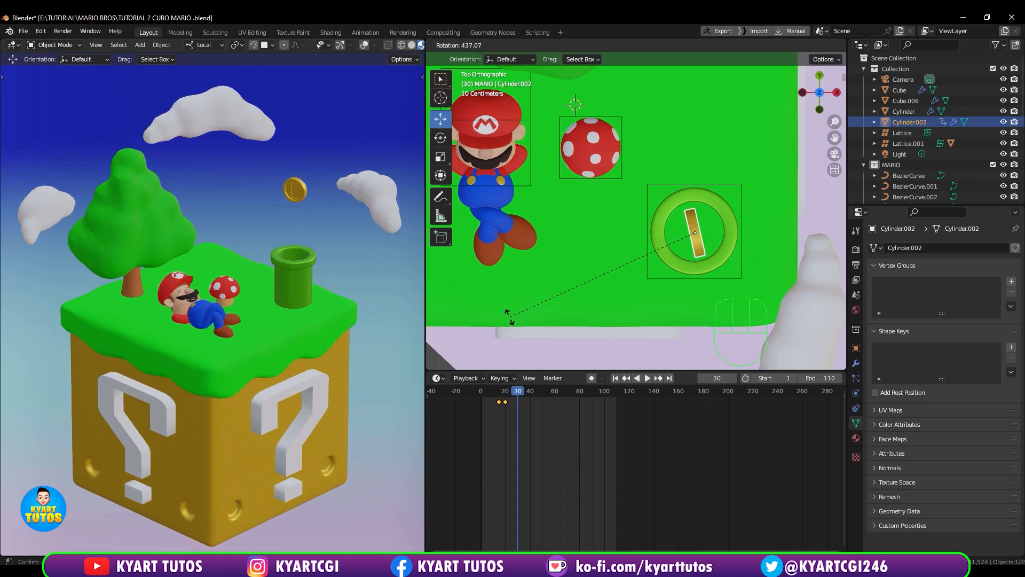
{"action": "left_click", "coordinate": [512, 319]}
{"action": "key", "text": "i"}
{"action": "left_click", "coordinate": [718, 228]}
- Play back the coin's jump and spin from frame 0
{"action": "left_click_drag", "start_coordinate": [517, 395], "coordinate": [480, 402]}
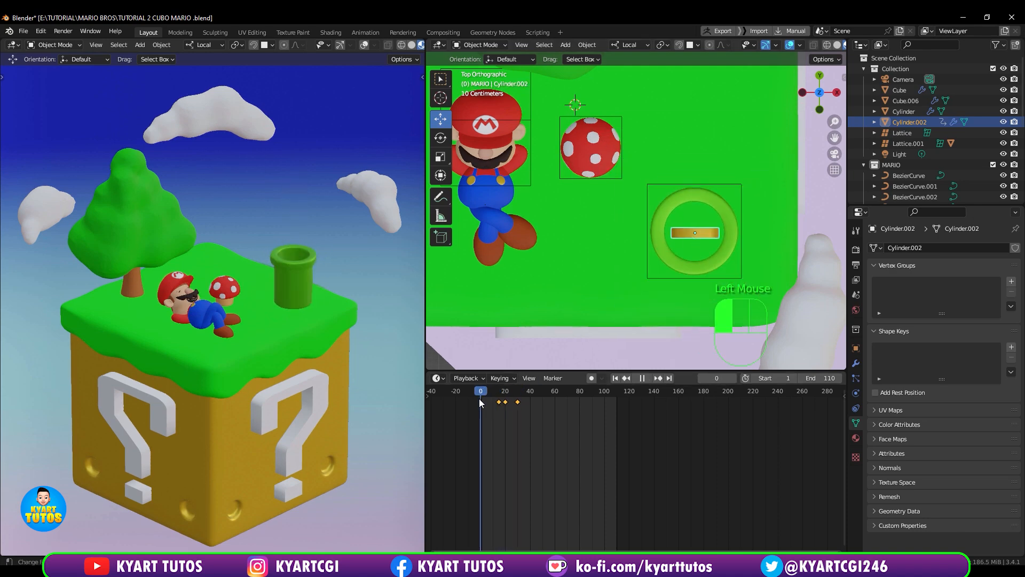
{"action": "key", "text": "space"}
{"action": "key", "text": "space"}
- At frame 30, move the coin slightly higher in front view and insert a Location & Rotation keyframe
{"action": "mouse_move", "coordinate": [533, 393]}
{"action": "left_mouse_down"}
{"action": "mouse_move", "coordinate": [491, 402]}
{"action": "mouse_move", "coordinate": [518, 404]}
{"action": "left_mouse_up"}
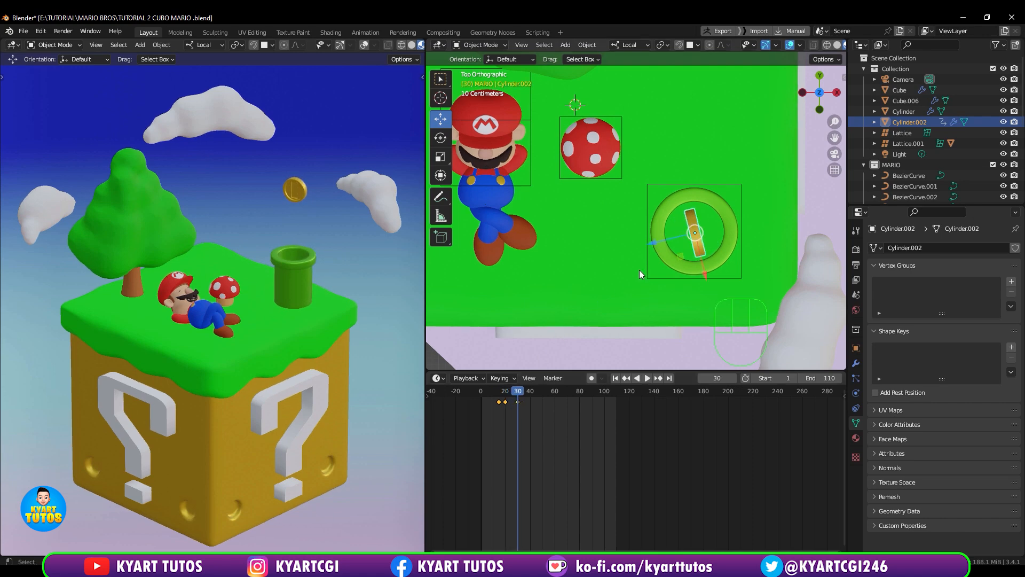
{"action": "key", "text": "KP_1"}
{"action": "left_click_drag", "start_coordinate": [694, 89], "coordinate": [694, 63]}
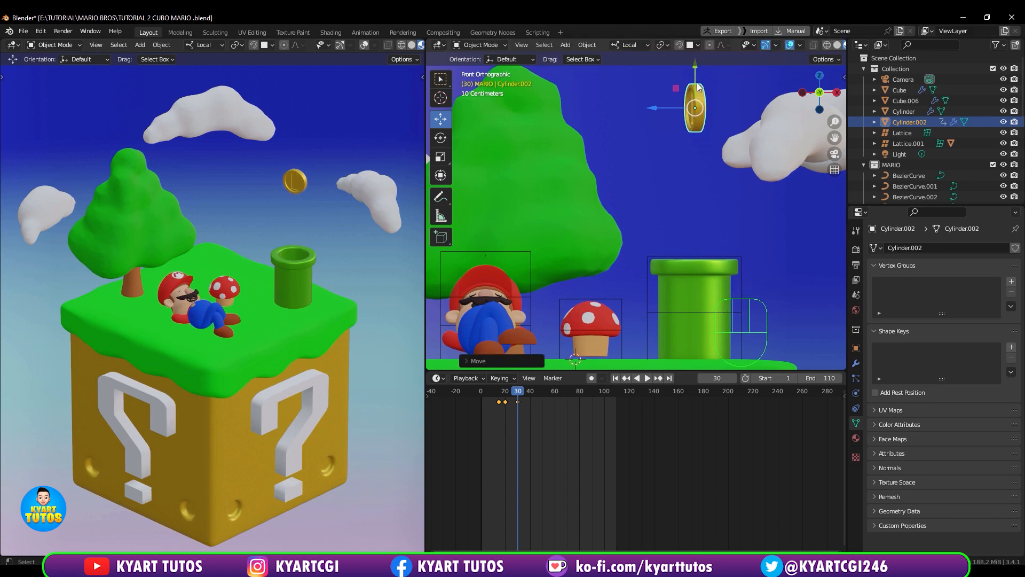
{"action": "key", "text": "i"}
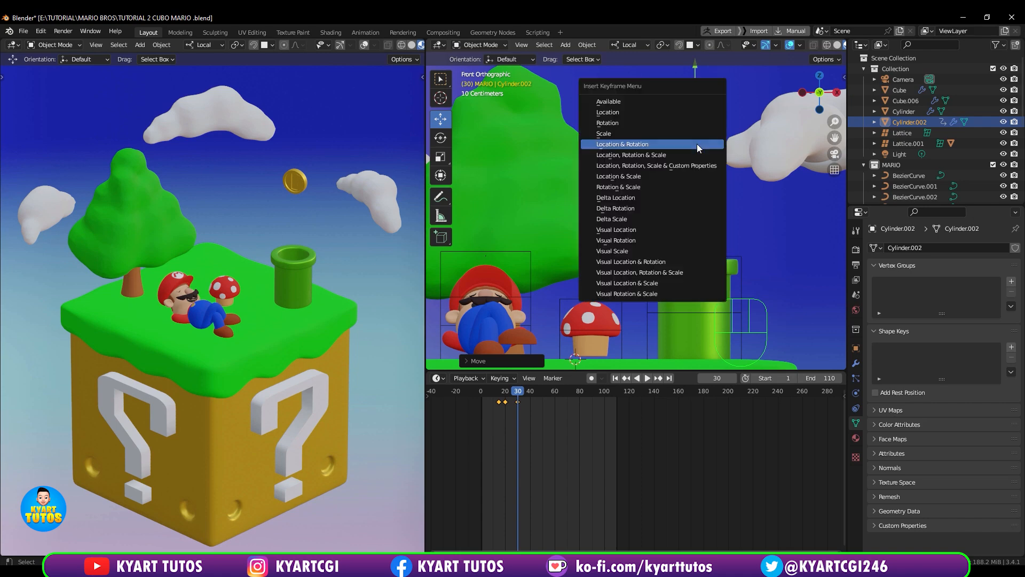
{"action": "left_click", "coordinate": [696, 143]}
- Duplicate the coin's frame 20 keyframe to frame 40 so it spins back to its earlier pose
{"action": "key", "text": "space"}
{"action": "left_click", "coordinate": [512, 399]}
{"action": "mouse_move", "coordinate": [511, 399]}
{"action": "left_mouse_down"}
{"action": "mouse_move", "coordinate": [502, 400]}
{"action": "mouse_move", "coordinate": [531, 399]}
{"action": "left_mouse_up"}
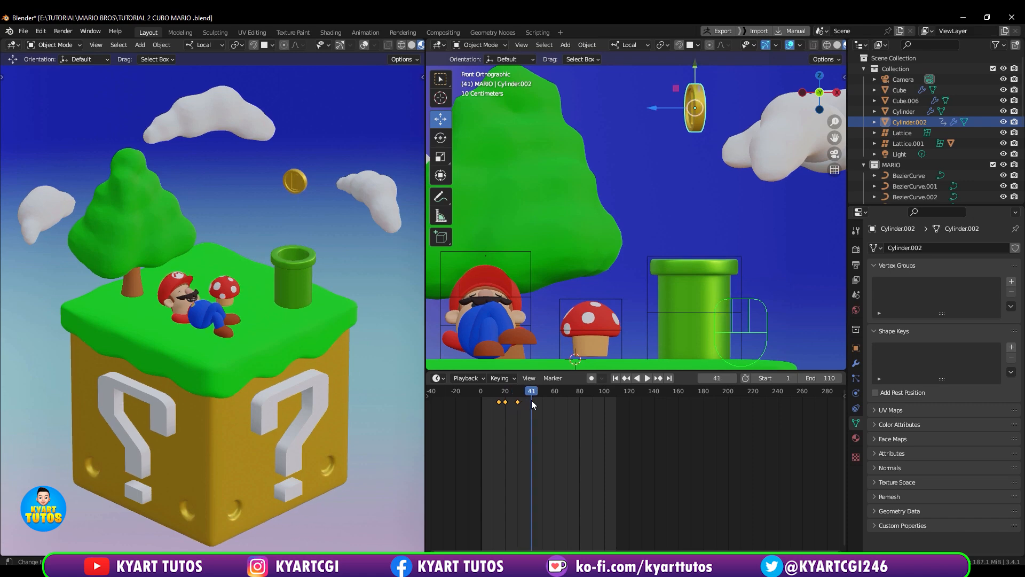
{"action": "left_click", "coordinate": [715, 378]}
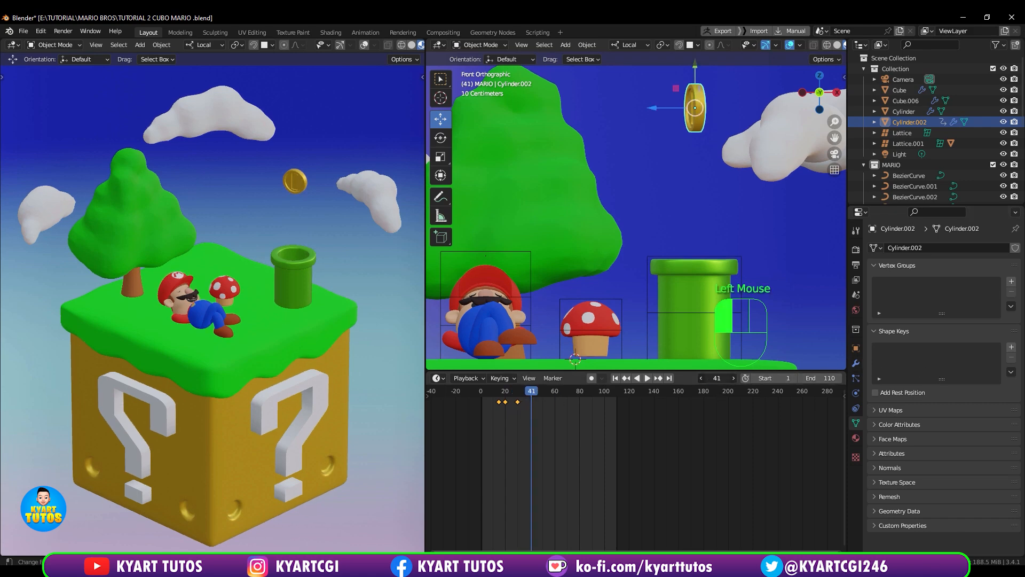
{"action": "type", "text": "40"}
{"action": "key", "text": "Return"}
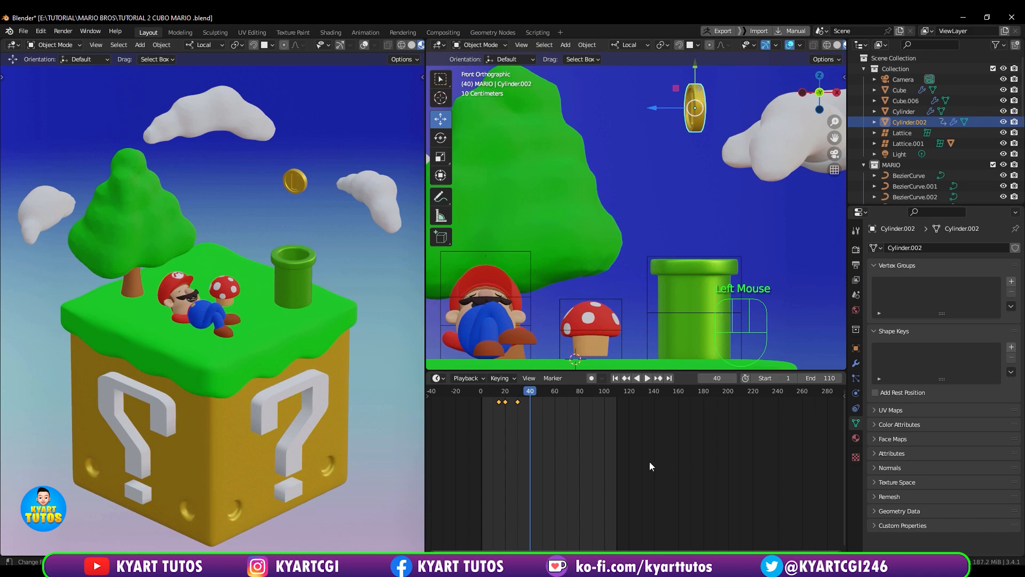
{"action": "left_click", "coordinate": [506, 402]}
{"action": "key", "text": "shift+d"}
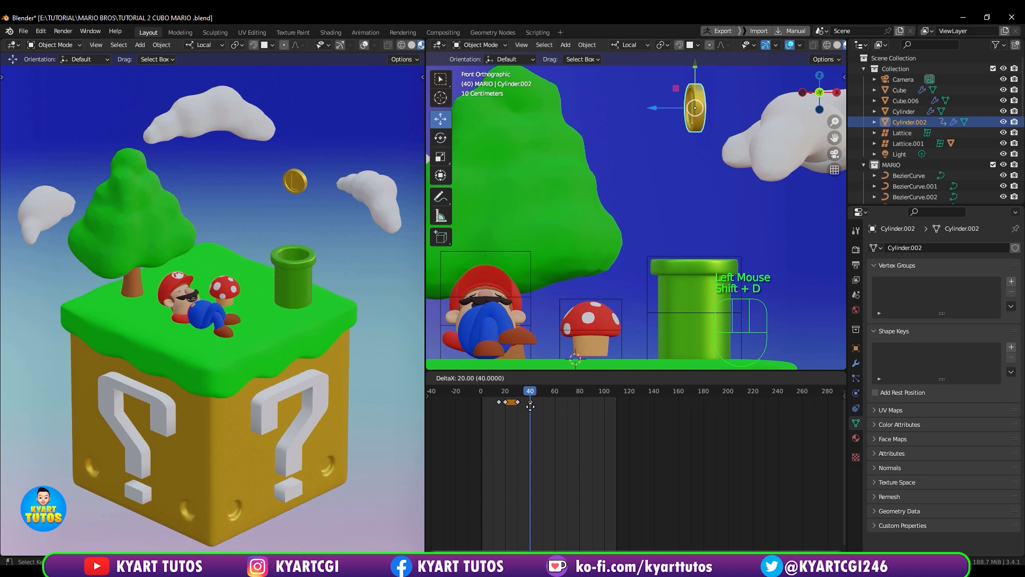
{"action": "left_click", "coordinate": [530, 406]}
- Play back the coin's mid-air spin from about frame 20 past frame 40
{"action": "left_click_drag", "start_coordinate": [529, 395], "coordinate": [505, 404]}
{"action": "key", "text": "space"}
{"action": "key", "text": "space"}
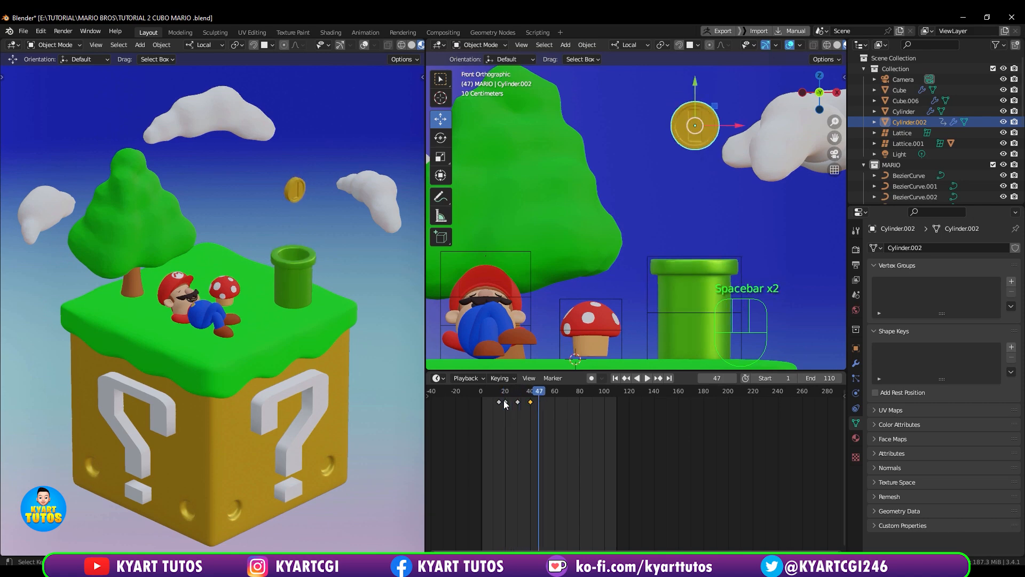
- Duplicate the coin's frame 15 keyframe to frame 45 so it drops back into the pipe
{"action": "left_click", "coordinate": [530, 394]}
{"action": "left_click_drag", "start_coordinate": [530, 394], "coordinate": [532, 398]}
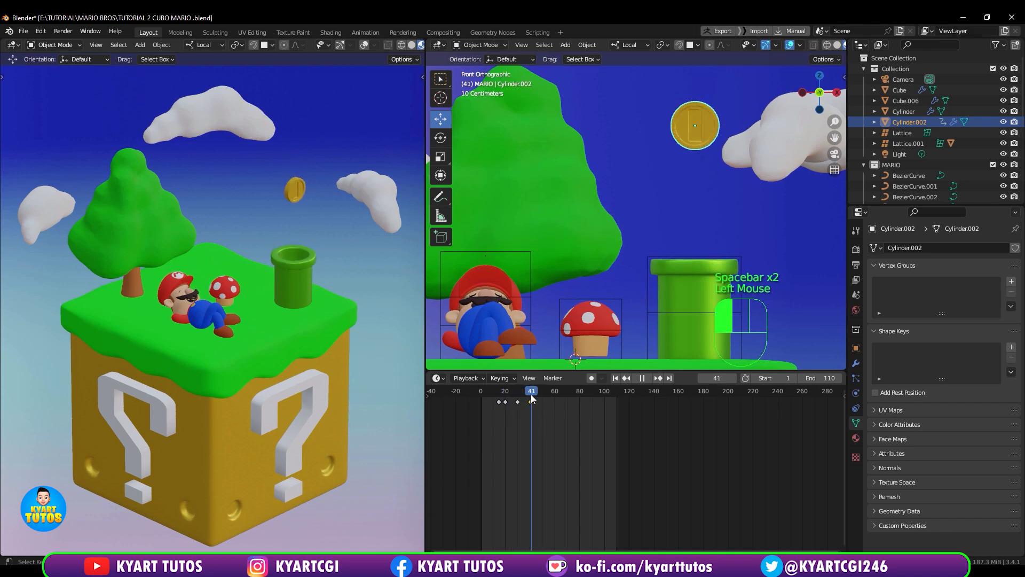
{"action": "left_click_drag", "start_coordinate": [541, 398], "coordinate": [539, 398]}
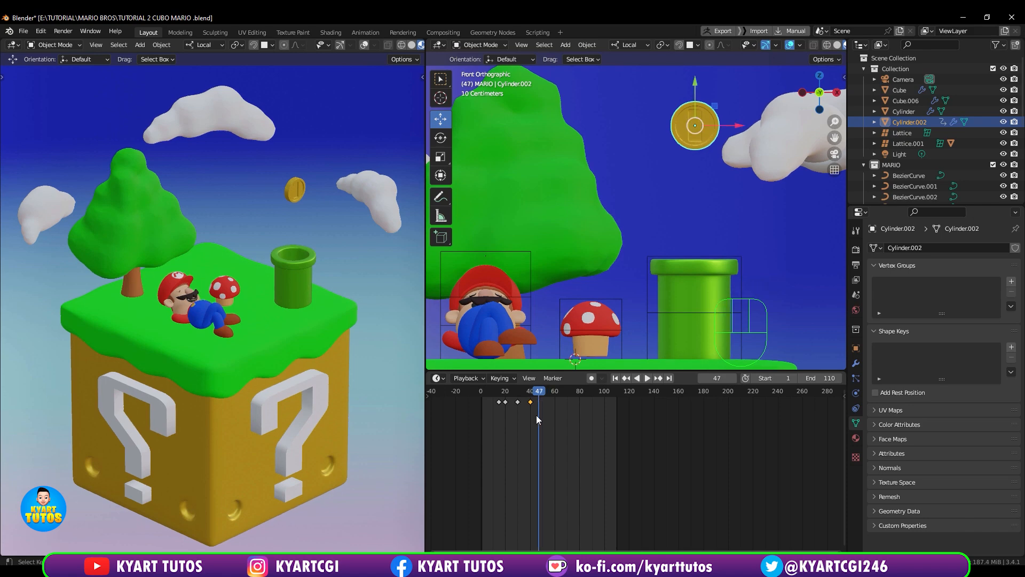
{"action": "scroll", "coordinate": [549, 406], "scroll_direction": "up", "scroll_amount": 1}
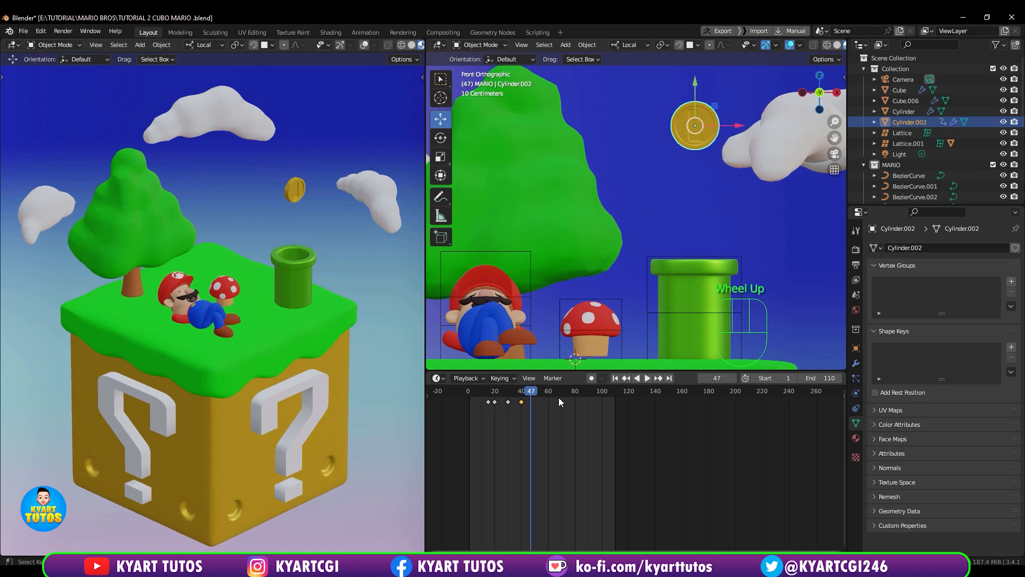
{"action": "scroll", "coordinate": [719, 376], "scroll_direction": "up", "scroll_amount": 2}
{"action": "left_click", "coordinate": [719, 376]}
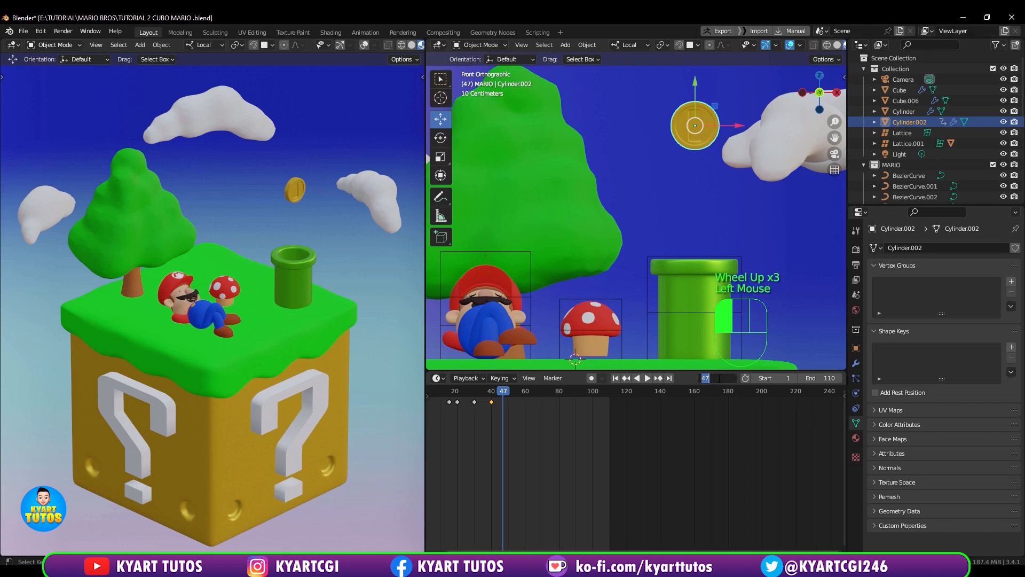
{"action": "type", "text": "45"}
{"action": "key", "text": "Return"}
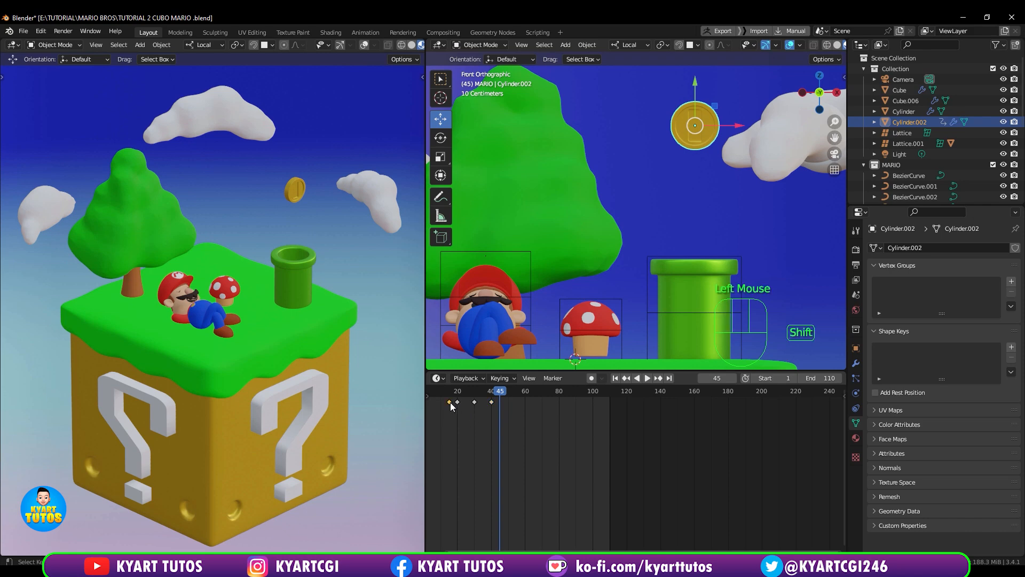
{"action": "key", "text": "shift+d"}
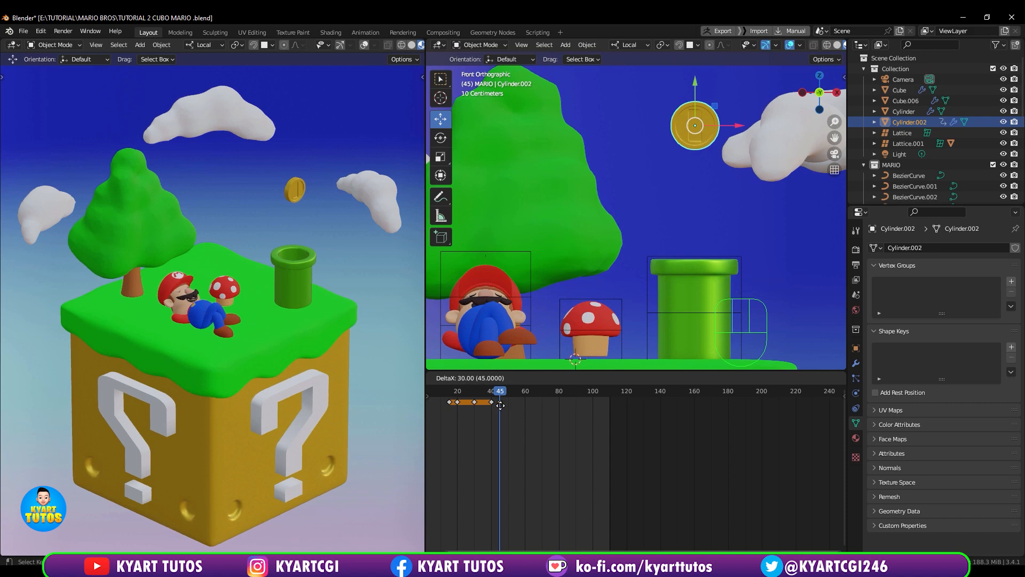
{"action": "left_click", "coordinate": [500, 405]}
- Play back the coin's jump, spin and drop back into the pipe, from before frame 15 to past frame 45
{"action": "left_click_drag", "start_coordinate": [502, 395], "coordinate": [434, 408]}
{"action": "key", "text": "space"}
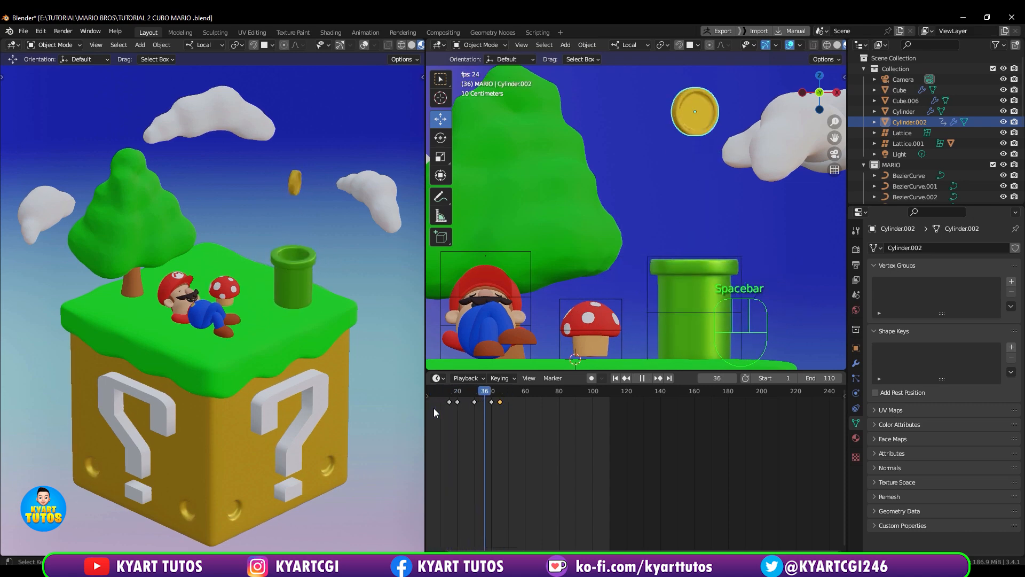
{"action": "key", "text": "space"}
{"action": "left_click", "coordinate": [457, 405]}
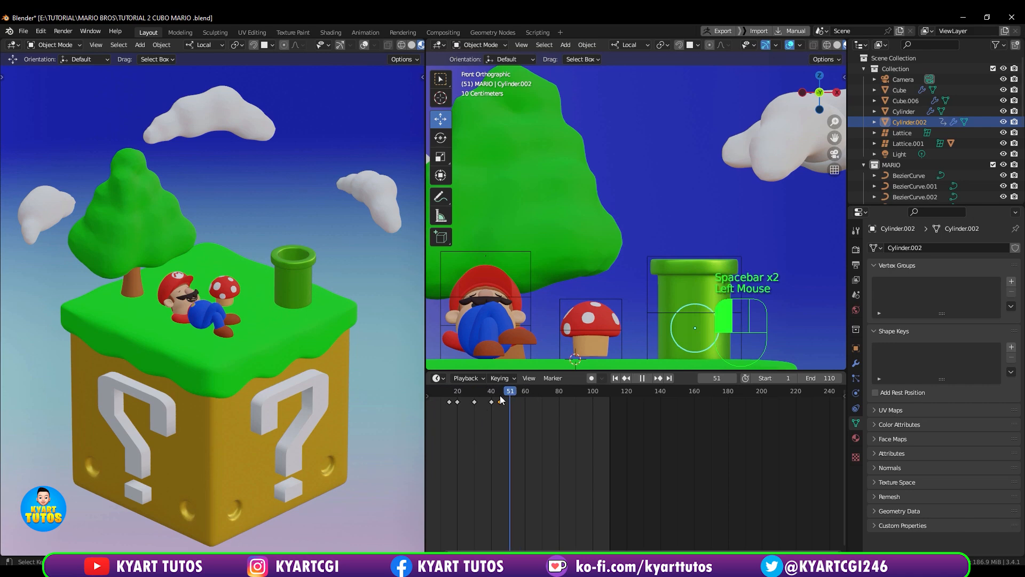
{"action": "left_click_drag", "start_coordinate": [457, 405], "coordinate": [491, 411]}
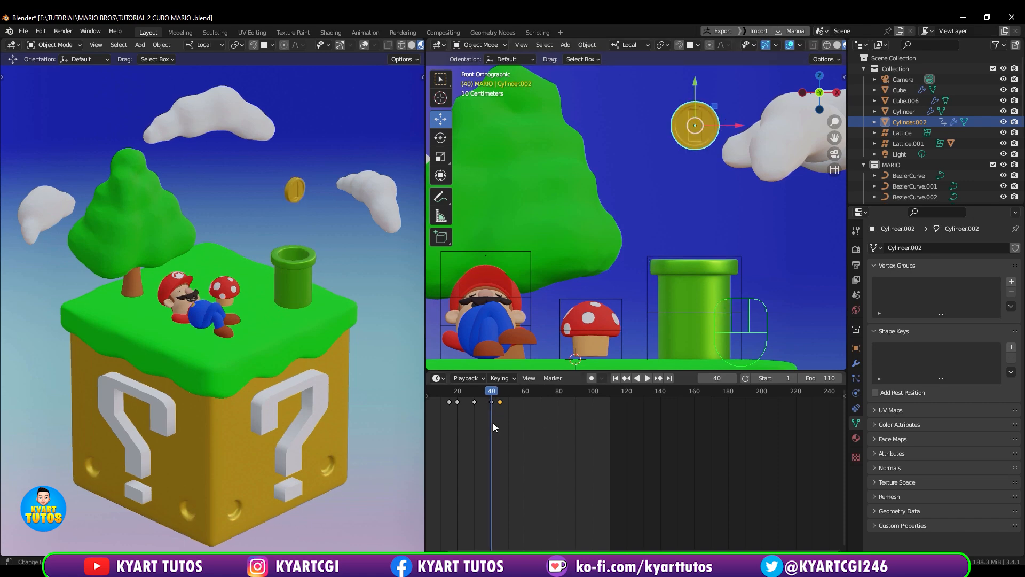
{"action": "left_click", "coordinate": [443, 401]}
{"action": "key", "text": "space"}
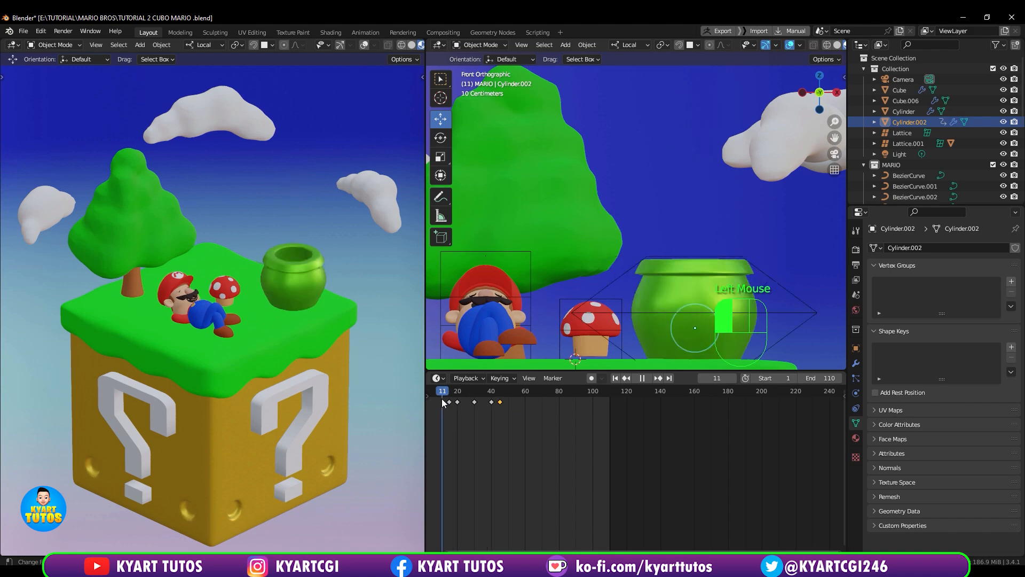
{"action": "key", "text": "space"}
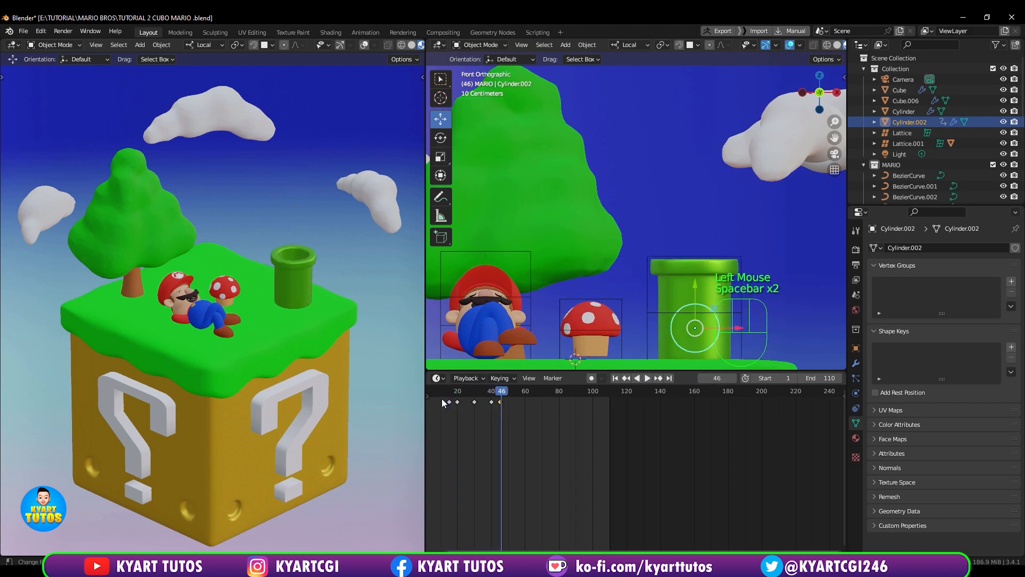
- Delete the coin's frame 40 keyframe and put a duplicate of its frame 30 keyframe there instead
{"action": "left_click", "coordinate": [501, 395]}
{"action": "left_click_drag", "start_coordinate": [501, 395], "coordinate": [474, 403]}
{"action": "left_click", "coordinate": [491, 401]}
{"action": "key", "text": "Delete"}
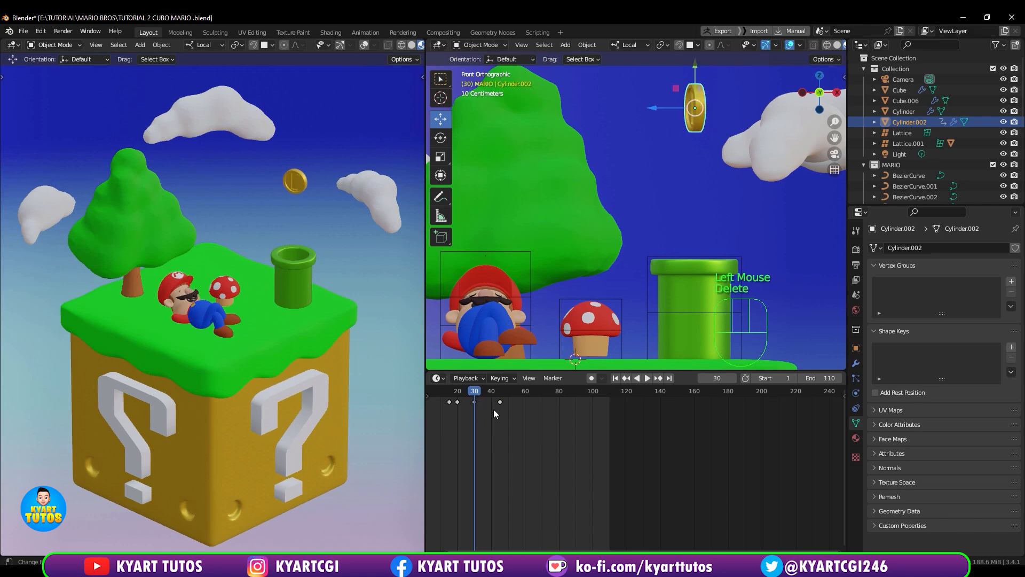
{"action": "left_click", "coordinate": [473, 402]}
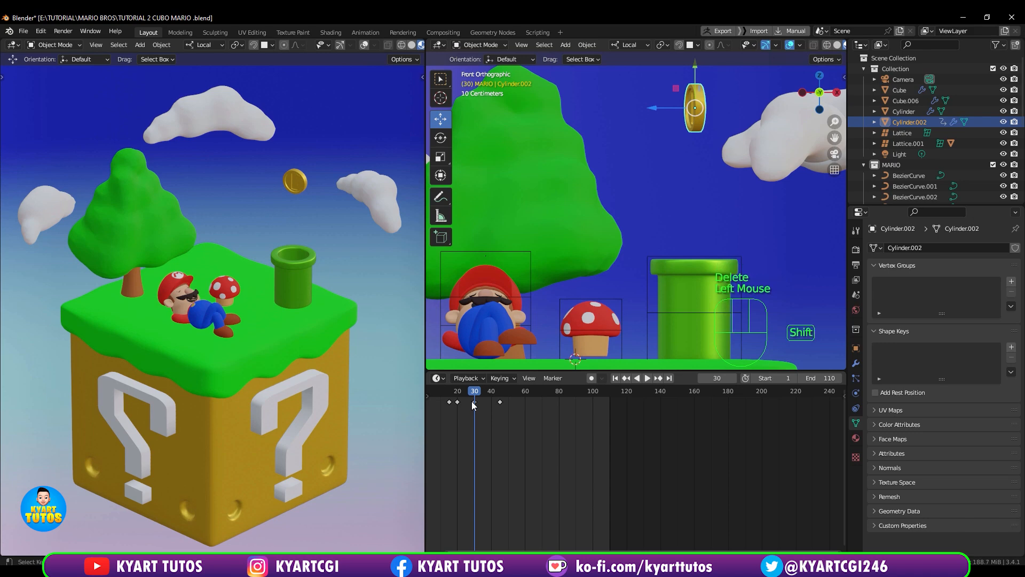
{"action": "key", "text": "shift+d"}
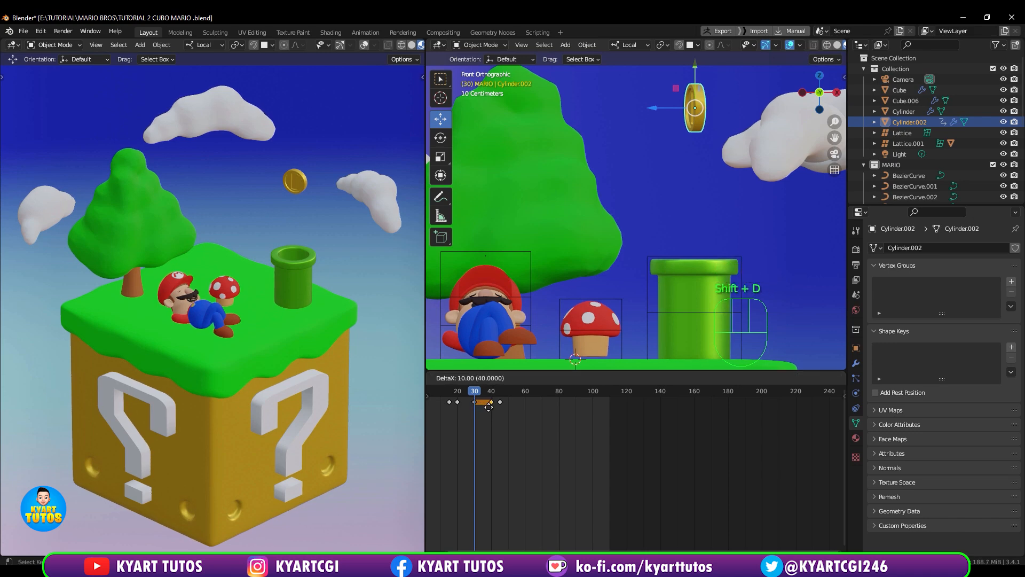
{"action": "left_click", "coordinate": [488, 409]}
- At frame 40, move the coin lower in front view and insert a Location & Rotation keyframe
{"action": "left_click_drag", "start_coordinate": [471, 396], "coordinate": [492, 396]}
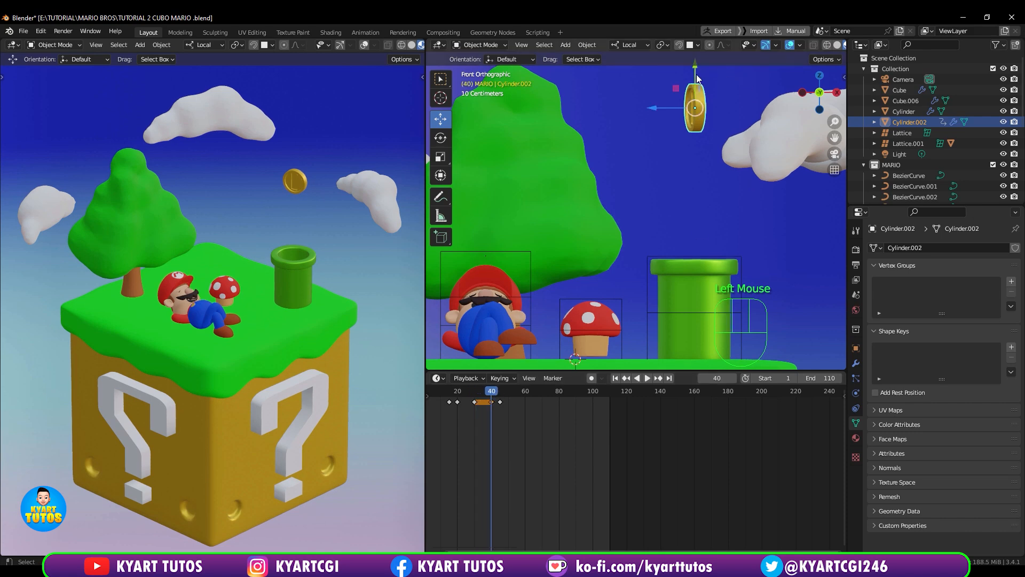
{"action": "mouse_move", "coordinate": [492, 396]}
{"action": "left_mouse_down"}
{"action": "mouse_move", "coordinate": [466, 396]}
{"action": "mouse_move", "coordinate": [492, 396]}
{"action": "left_mouse_up"}
{"action": "left_click_drag", "start_coordinate": [696, 75], "coordinate": [696, 110]}
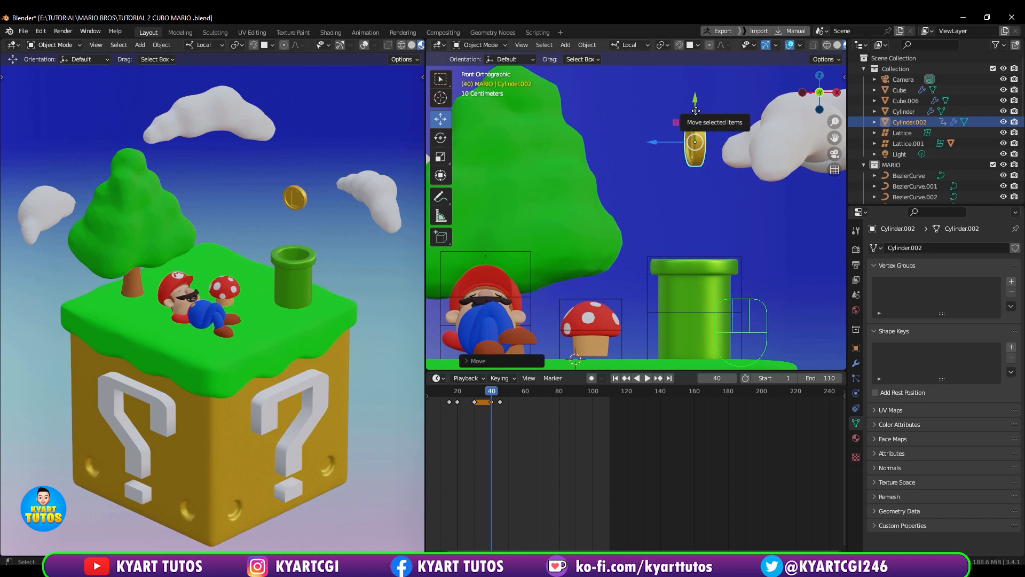
{"action": "key", "text": "i"}
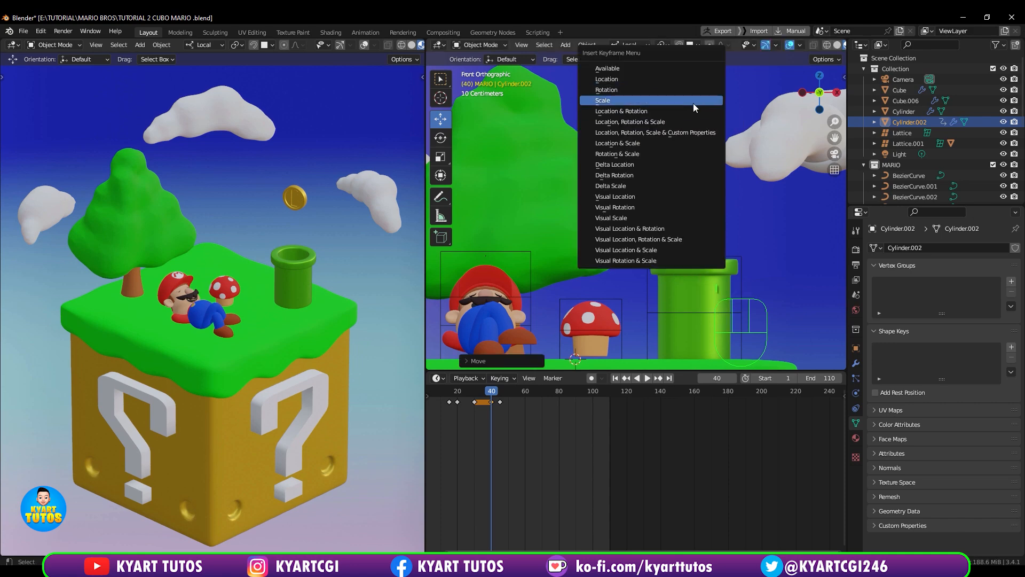
{"action": "left_click", "coordinate": [696, 110]}
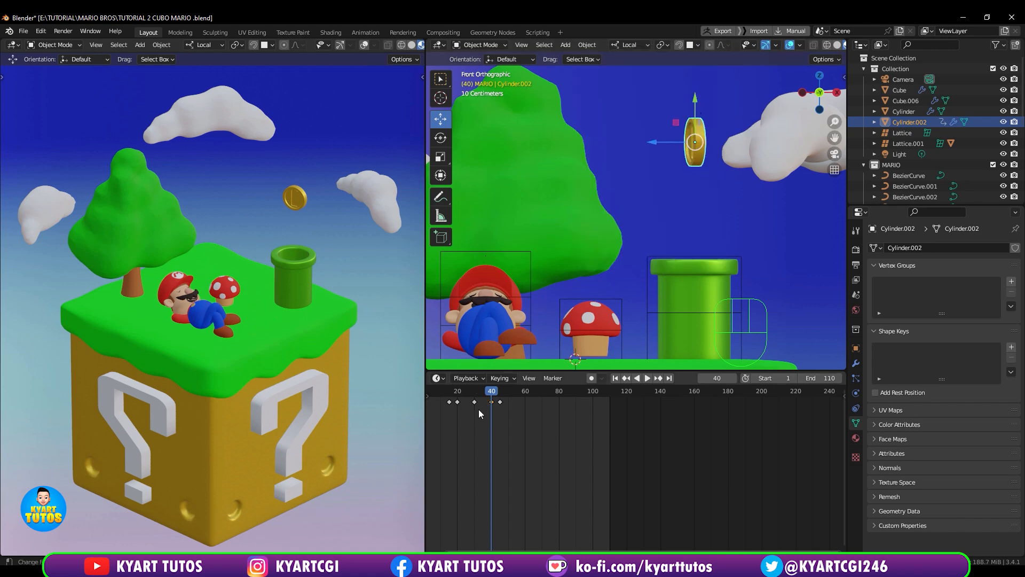
- Play back the coin's full jump and drop to check the lowered frame 40 pose
{"action": "left_click_drag", "start_coordinate": [493, 395], "coordinate": [501, 394]}
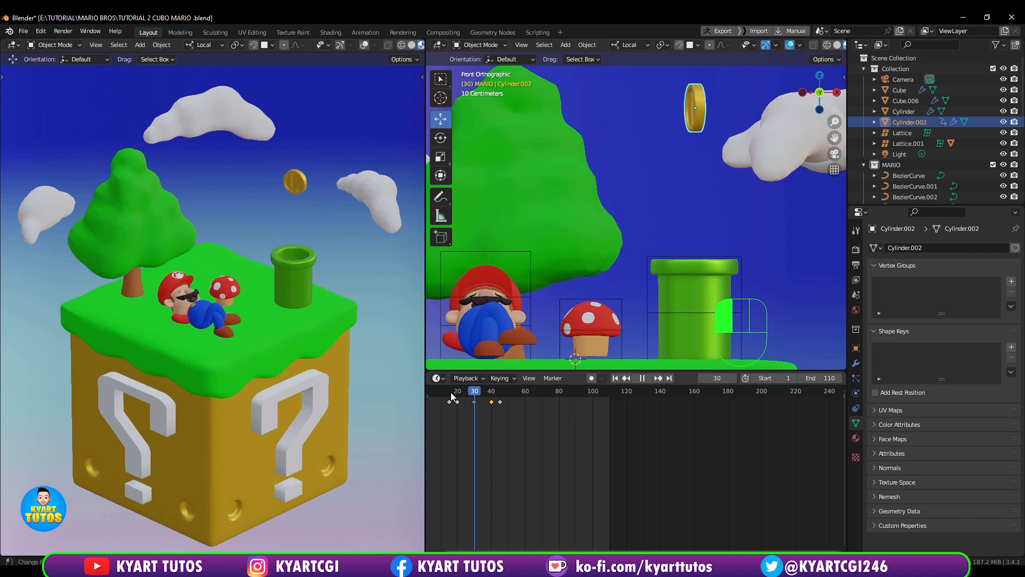
{"action": "key", "text": "space"}
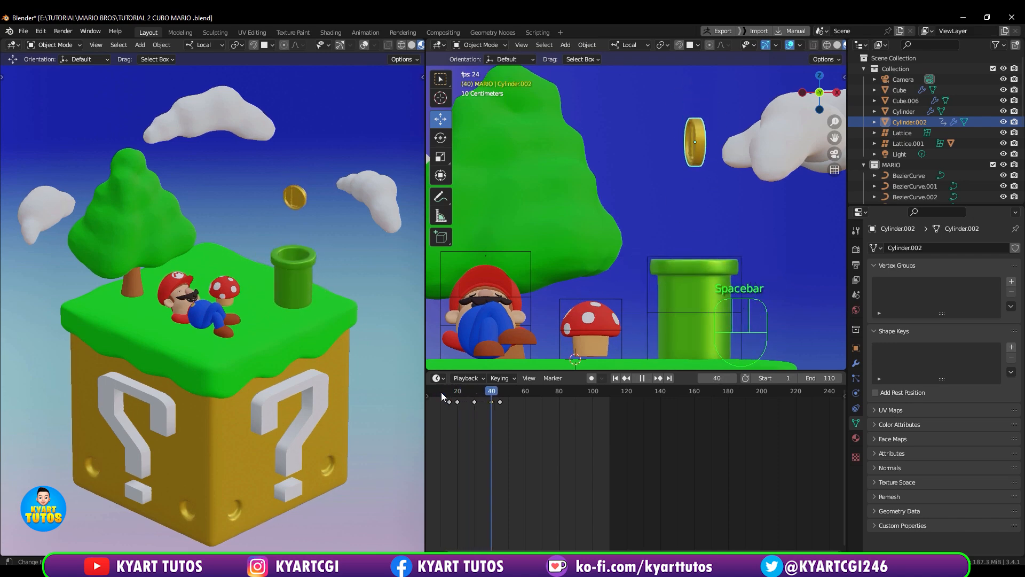
{"action": "key", "text": "space"}
{"action": "left_click", "coordinate": [450, 392]}
{"action": "key", "text": "space"}
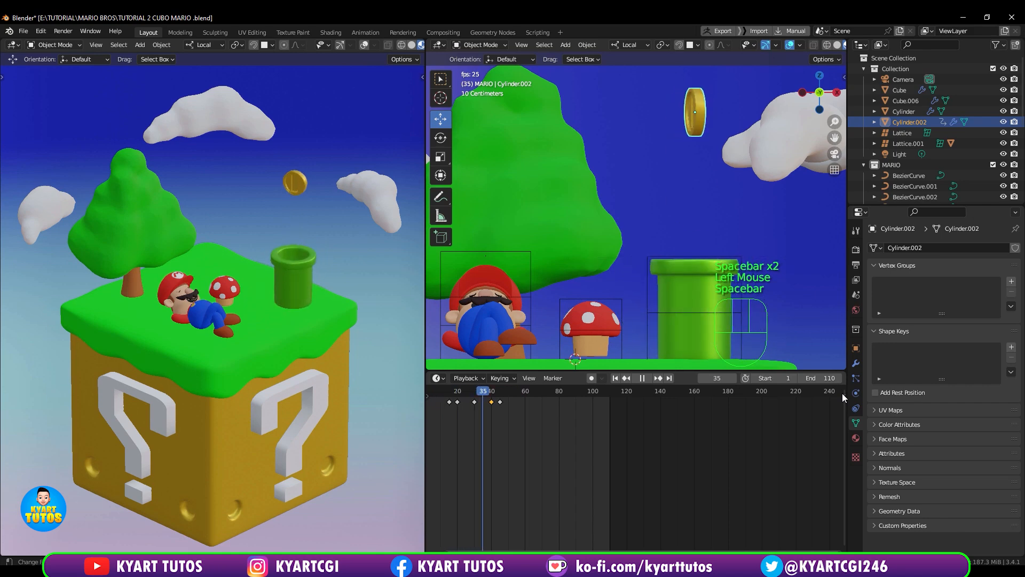
{"action": "key", "text": "space"}
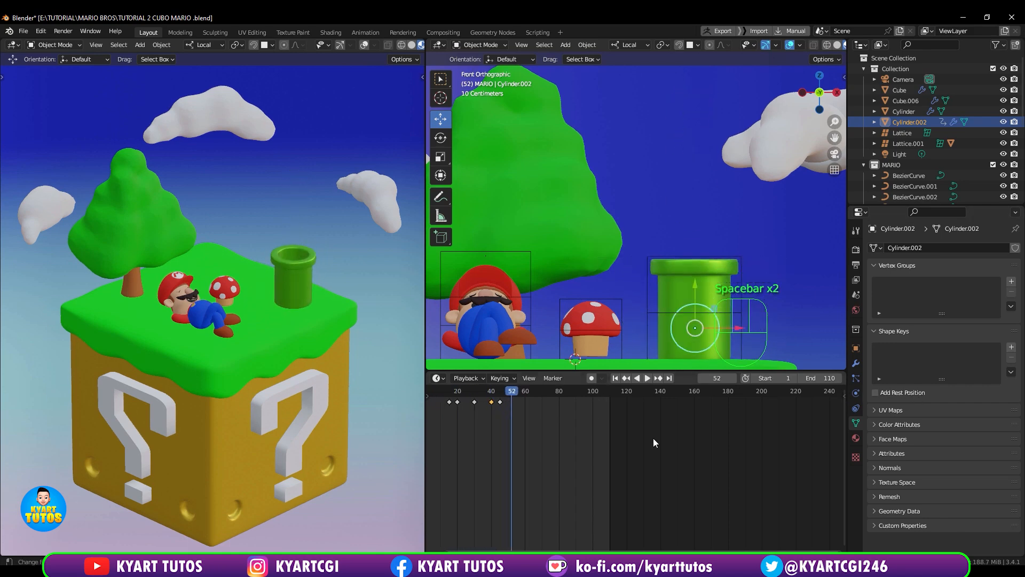
- At frame 30, raise the coin slightly above its current height and insert a new keyframe
{"action": "left_click_drag", "start_coordinate": [510, 391], "coordinate": [475, 408]}
{"action": "left_click_drag", "start_coordinate": [694, 71], "coordinate": [693, 357]}
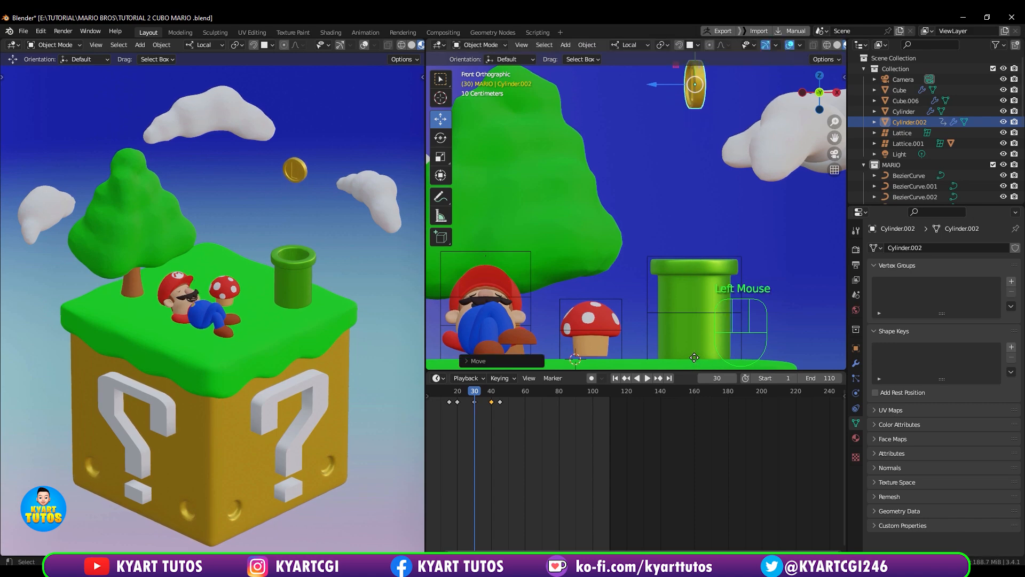
{"action": "key", "text": "i"}
{"action": "left_click", "coordinate": [696, 99]}
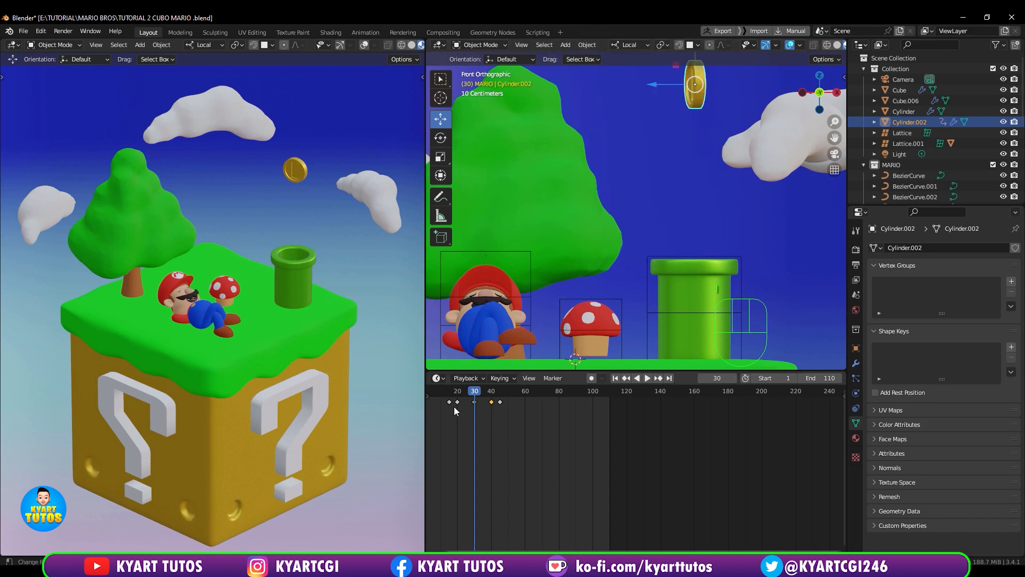
- Play back the coin's motion from about frame 15 to check the higher peak
{"action": "left_click_drag", "start_coordinate": [472, 394], "coordinate": [449, 398]}
{"action": "key", "text": "space"}
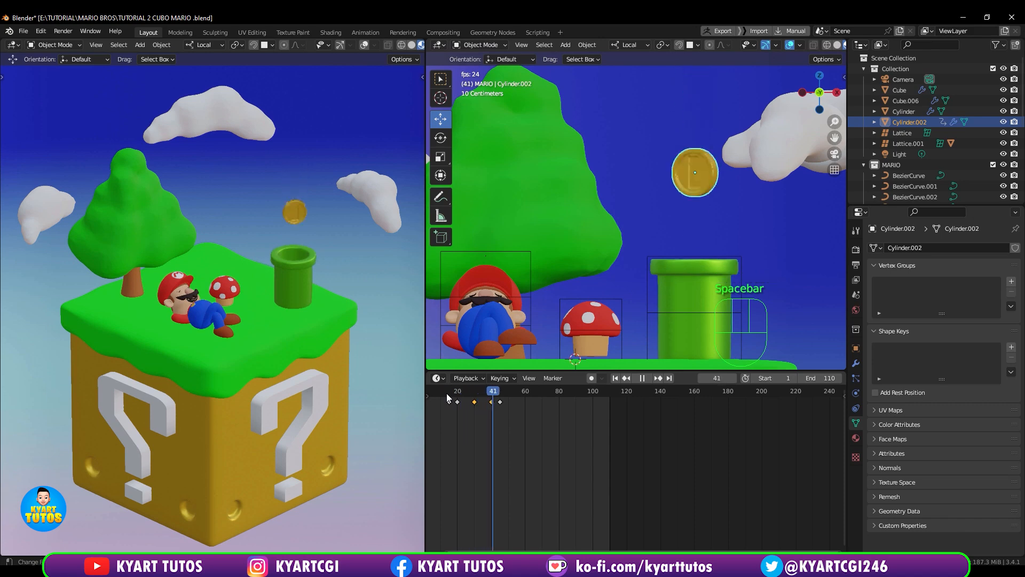
{"action": "key", "text": "space"}
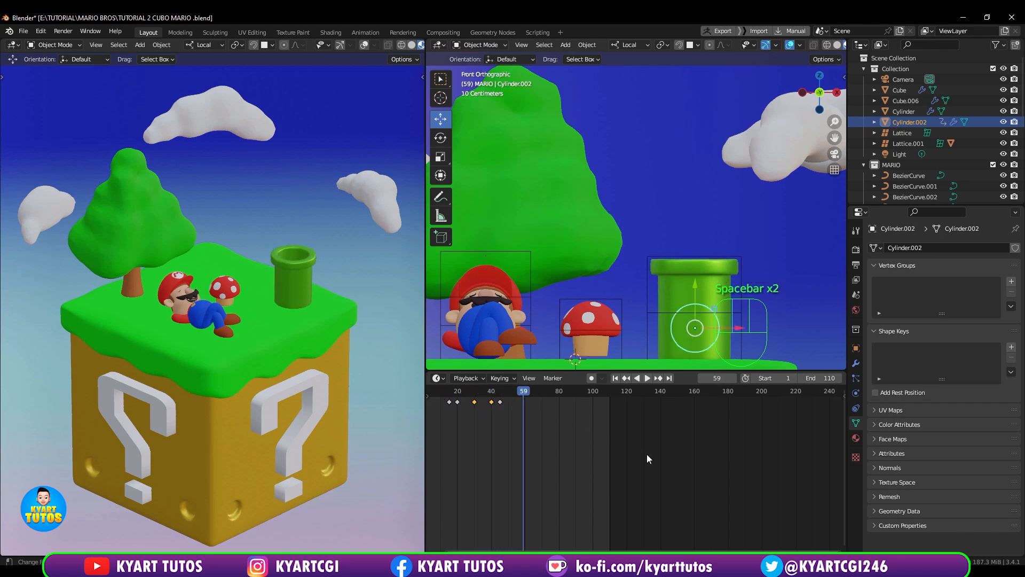
{"action": "left_click_drag", "start_coordinate": [525, 393], "coordinate": [472, 412]}
- Select the pipe's lattice and duplicate all its keyframes to start at frame 60, repeating the expansion
{"action": "middle_click_drag", "start_coordinate": [531, 487], "coordinate": [569, 481]}
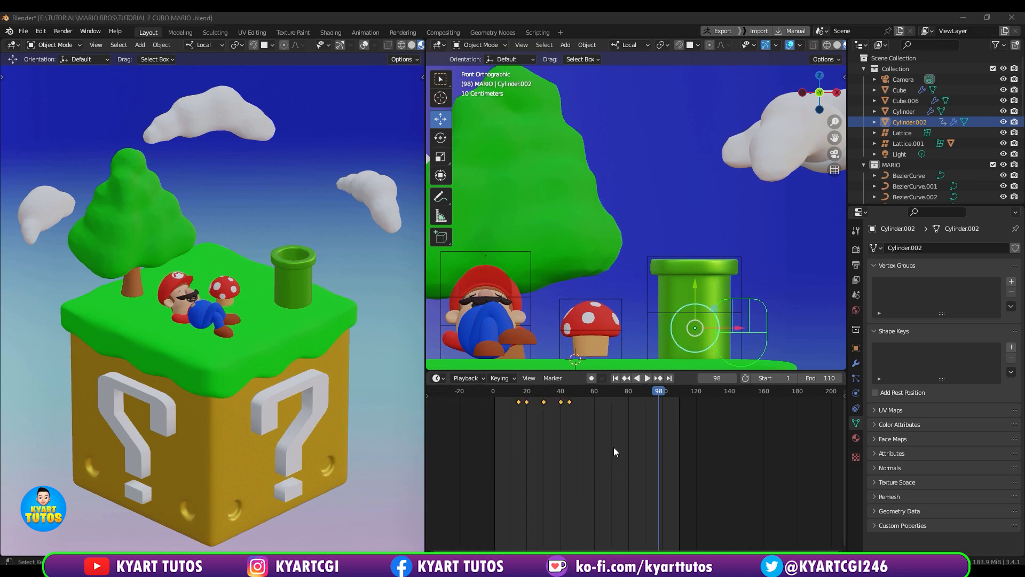
{"action": "left_click", "coordinate": [742, 273]}
{"action": "left_click_drag", "start_coordinate": [485, 408], "coordinate": [559, 398]}
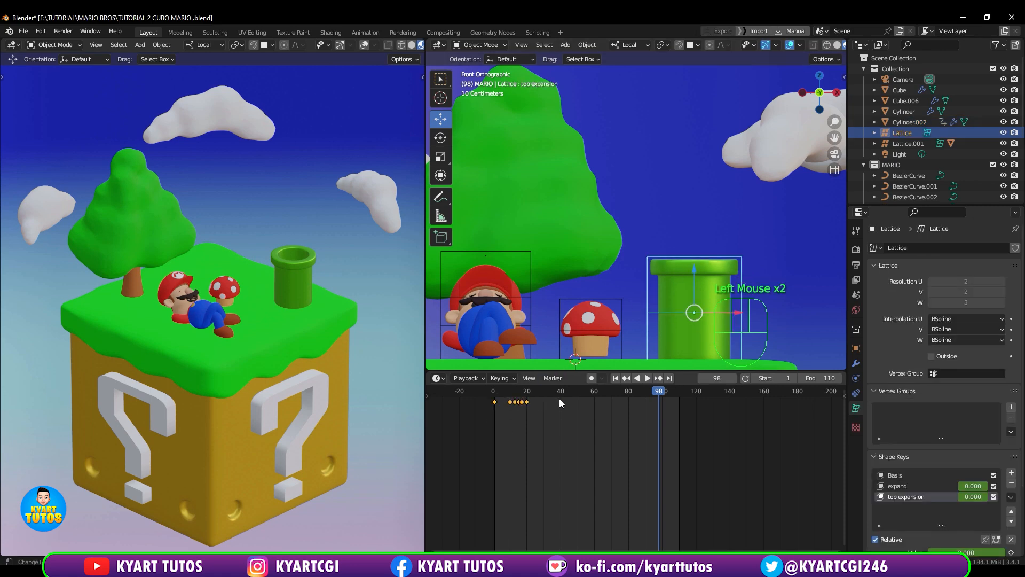
{"action": "key", "text": "space"}
{"action": "key", "text": "shift+d"}
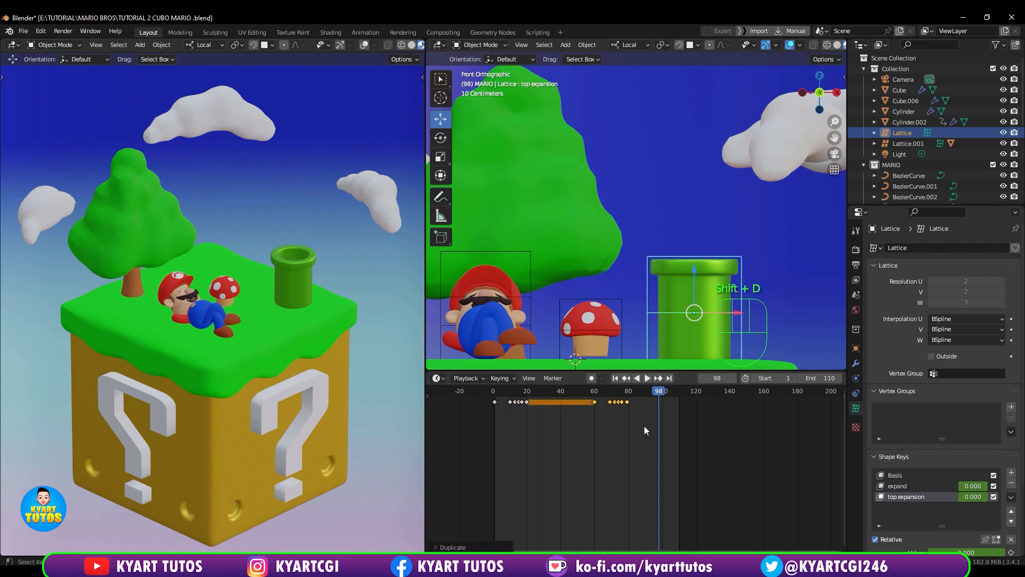
{"action": "left_click", "coordinate": [592, 400]}
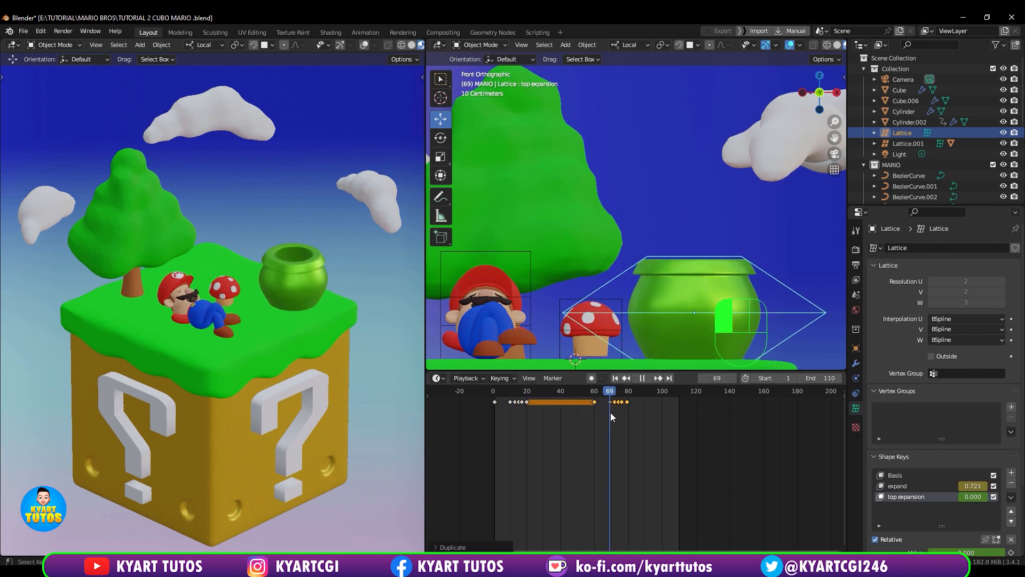
{"action": "key", "text": "space"}
- Duplicate all of the coin's keyframes to start at frame 75 so a second jump follows the repeated pipe expansion
{"action": "left_click", "coordinate": [617, 391]}
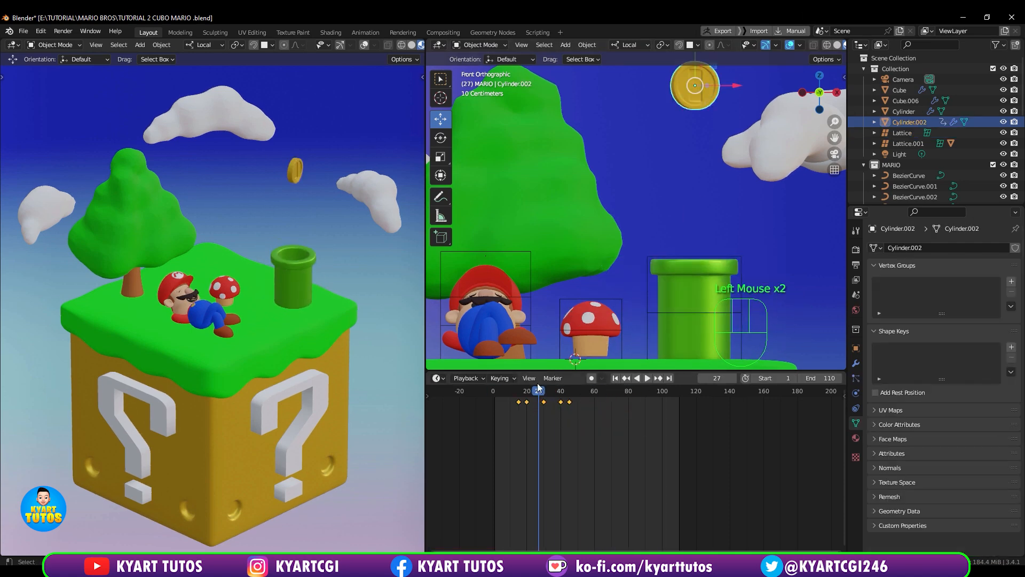
{"action": "left_click_drag", "start_coordinate": [538, 390], "coordinate": [620, 404]}
{"action": "key", "text": "shift+d"}
{"action": "left_click", "coordinate": [671, 426]}
{"action": "key", "text": "space"}
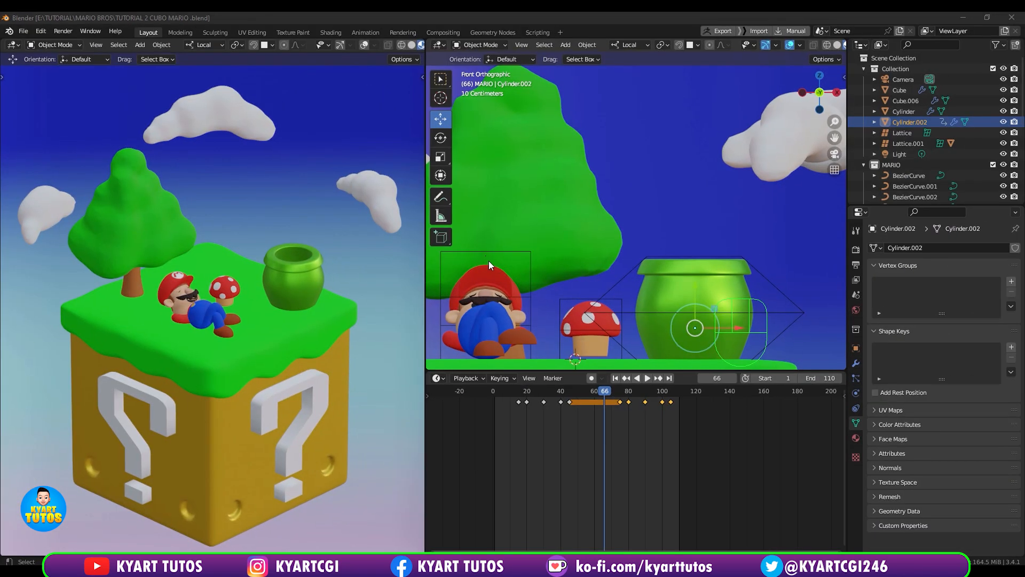
- Select Mario's mouth and keyframe its Key 1 shape key value at 1.000 on frame 1
{"action": "middle_click_drag", "start_coordinate": [508, 278], "coordinate": [575, 238]}
{"action": "scroll", "coordinate": [579, 290], "scroll_direction": "up", "scroll_amount": 2}
{"action": "left_click", "coordinate": [569, 241]}
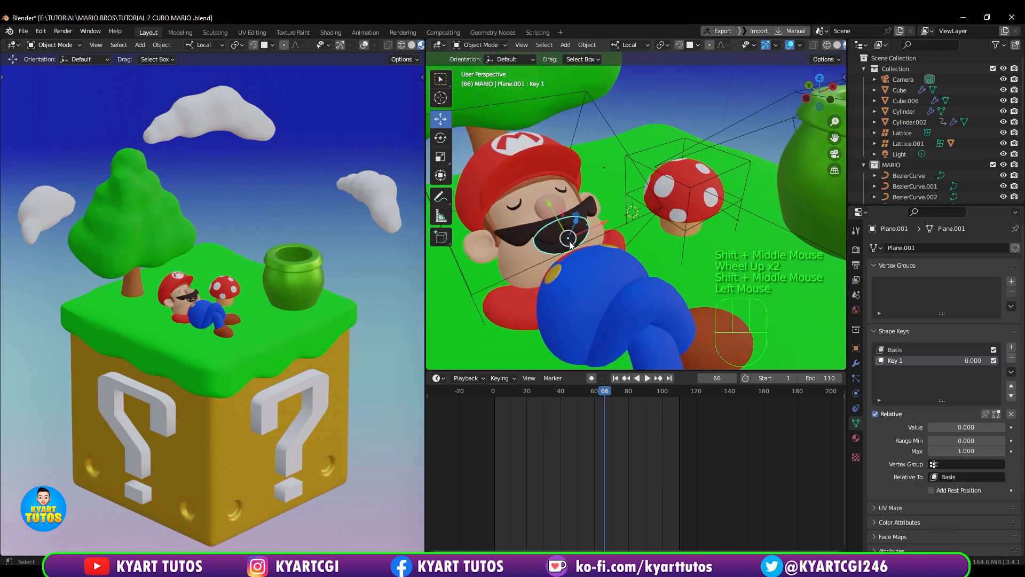
{"action": "left_click_drag", "start_coordinate": [569, 403], "coordinate": [495, 412]}
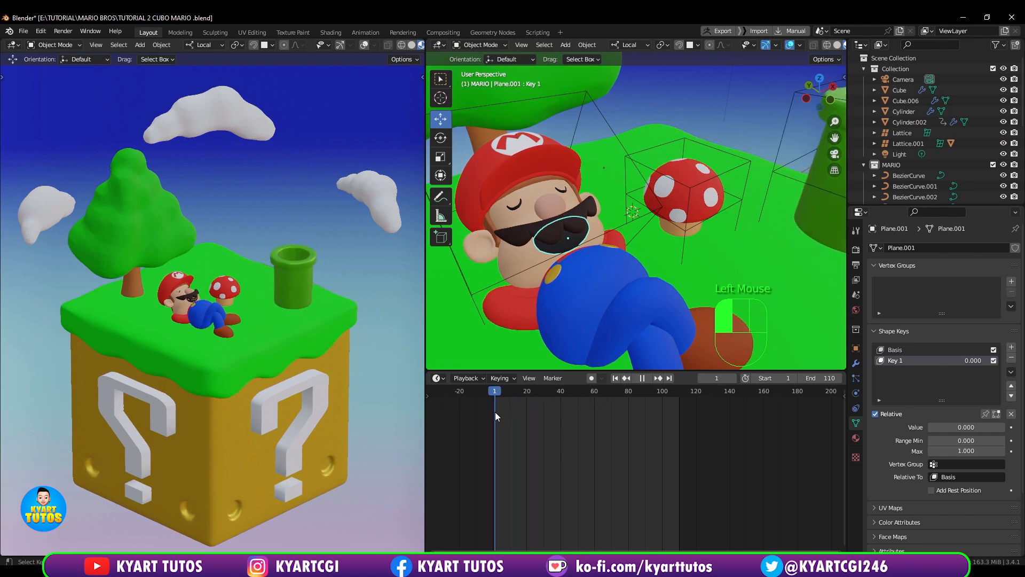
{"action": "left_click_drag", "start_coordinate": [959, 428], "coordinate": [1022, 429]}
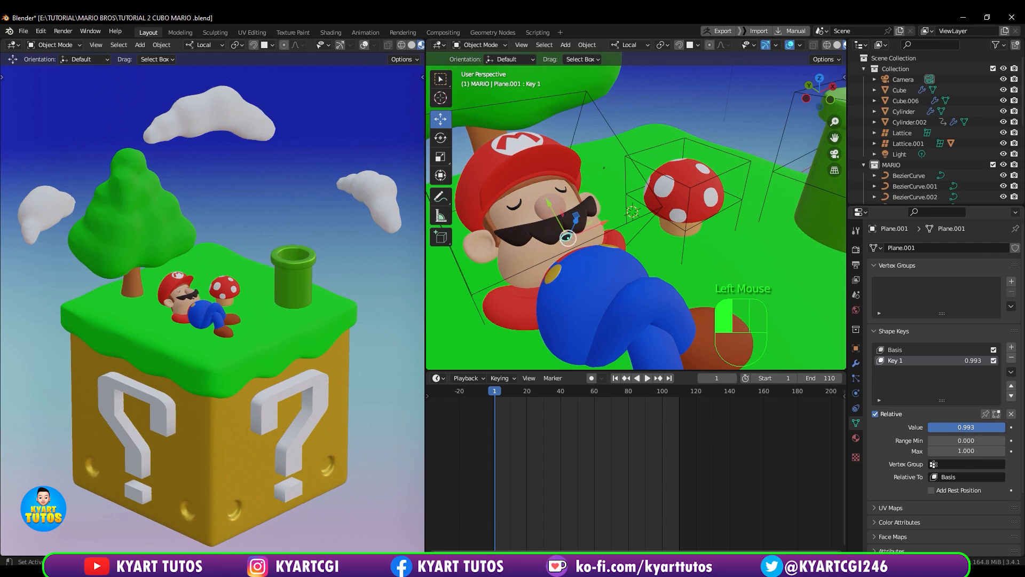
{"action": "right_click", "coordinate": [963, 428]}
{"action": "right_click", "coordinate": [963, 428]}
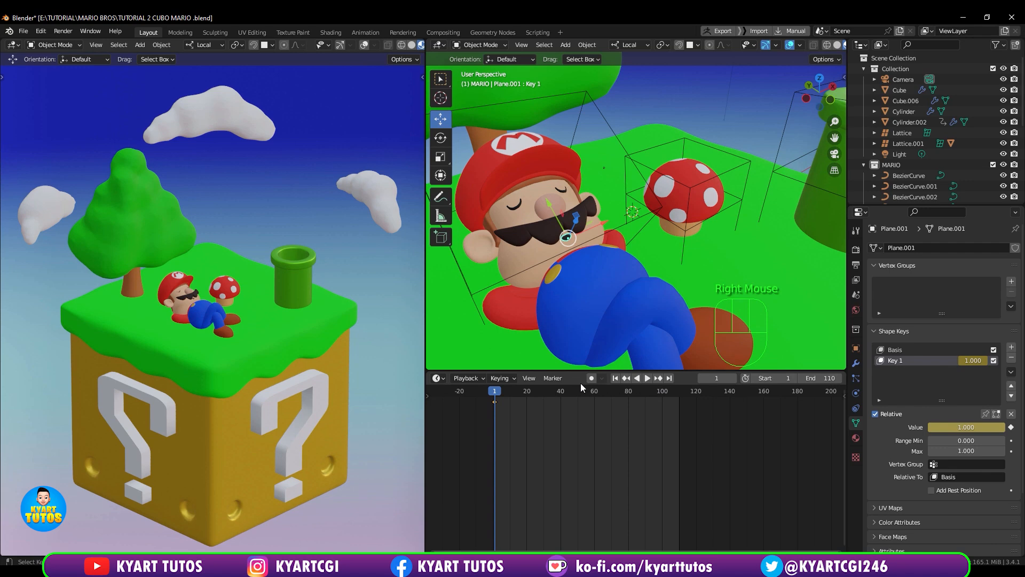
- At frame 50, set the mouth's Key 1 value to 0.000 and insert a keyframe
{"action": "left_click_drag", "start_coordinate": [494, 398], "coordinate": [579, 397]}
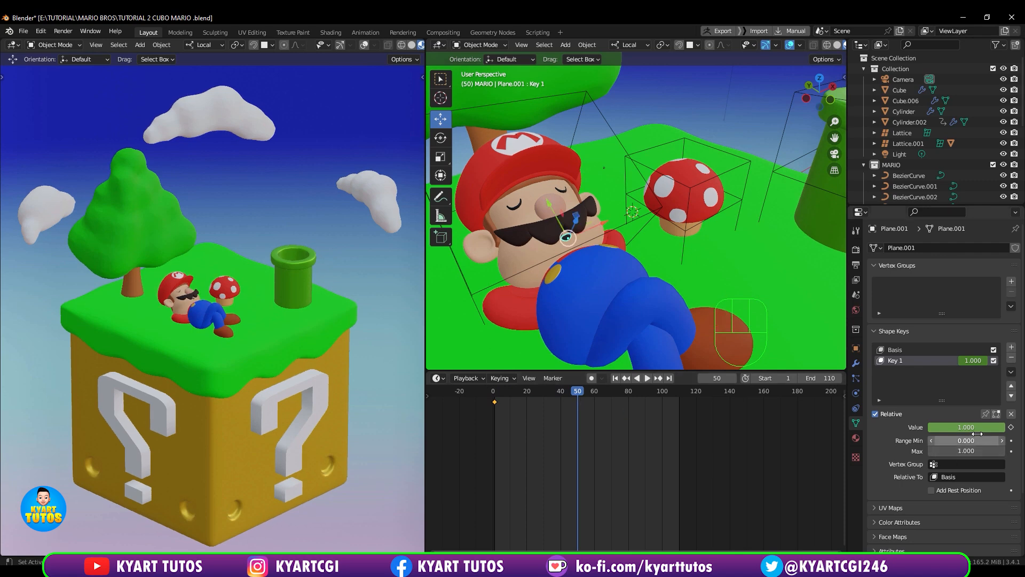
{"action": "left_click_drag", "start_coordinate": [967, 427], "coordinate": [931, 427]}
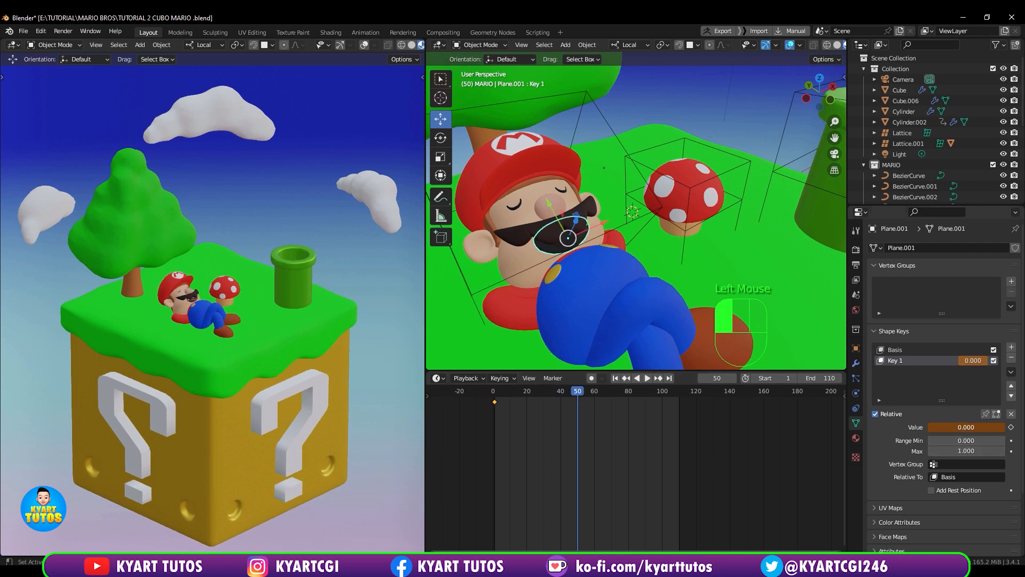
{"action": "right_click_drag", "start_coordinate": [982, 428], "coordinate": [976, 427]}
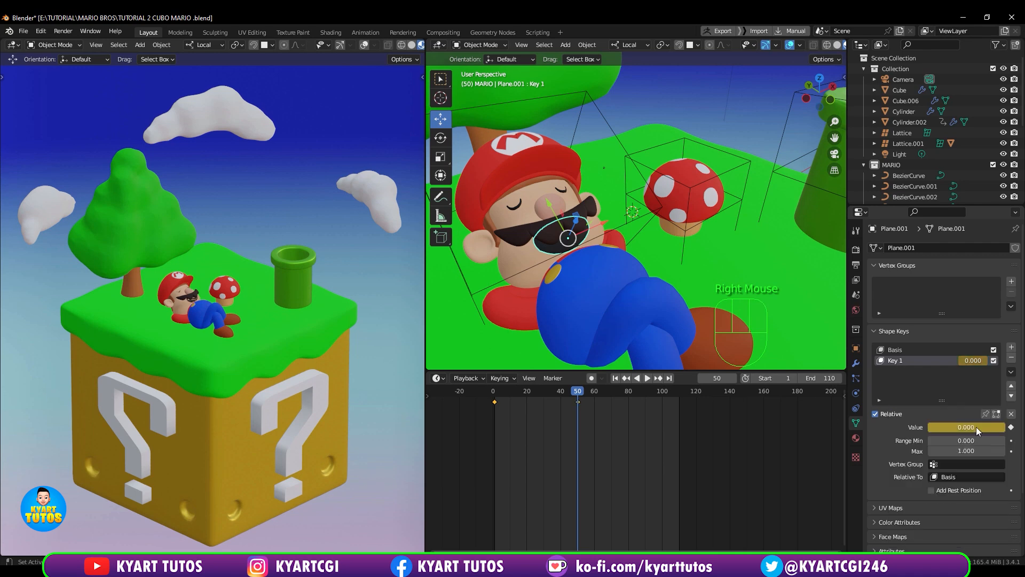
- Duplicate the mouth's frame 50 keyframe to frame 60 and scrub to it to check the held pose
{"action": "left_click", "coordinate": [579, 401]}
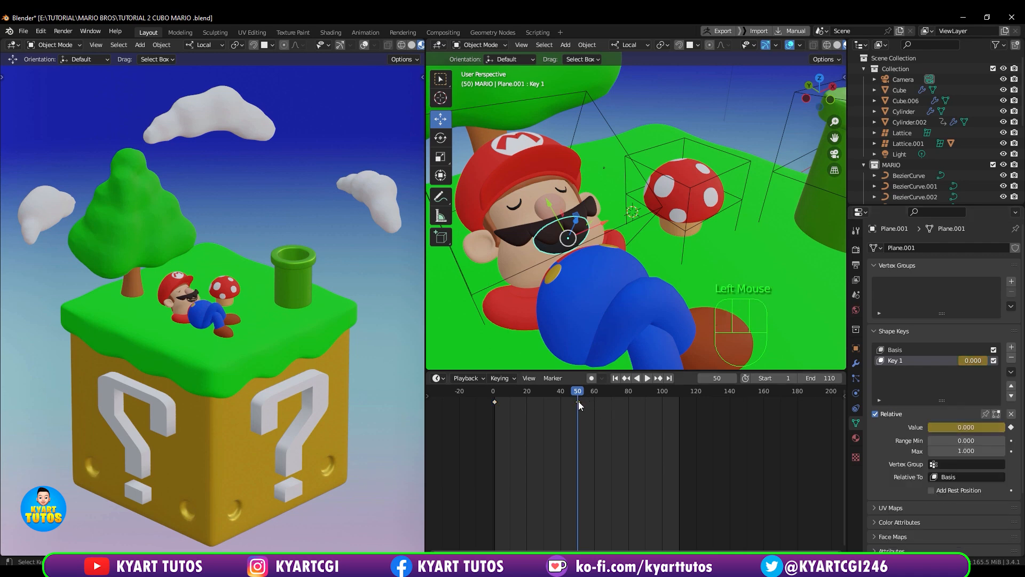
{"action": "key", "text": "shift+d"}
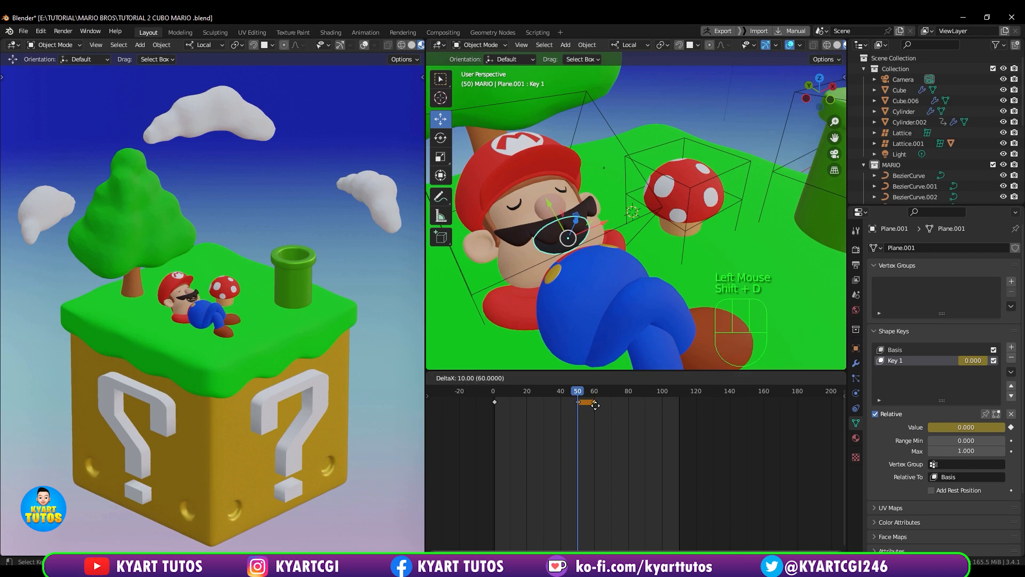
{"action": "left_click", "coordinate": [595, 403]}
{"action": "left_click_drag", "start_coordinate": [574, 390], "coordinate": [597, 402]}
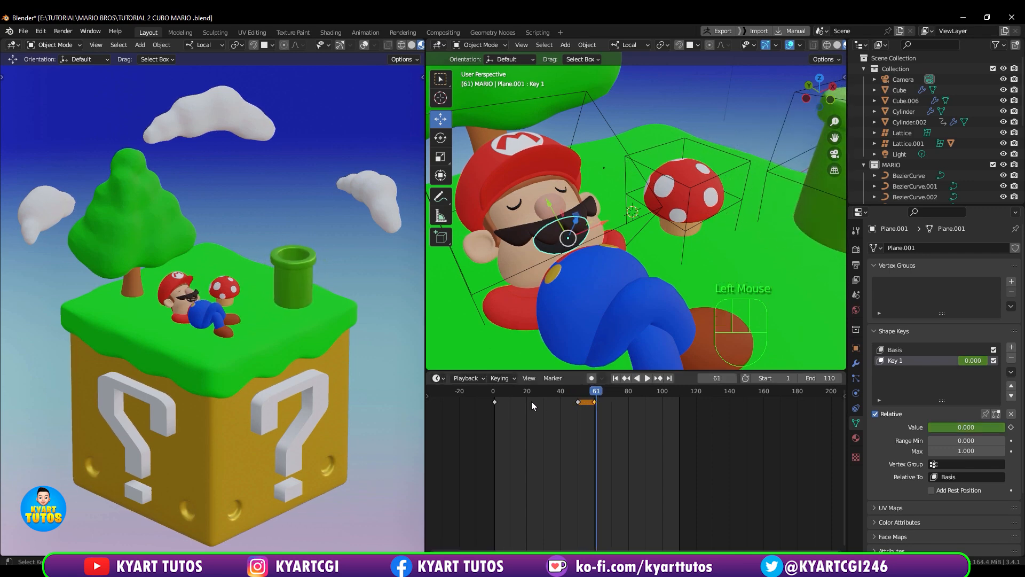
- Duplicate the mouth's frame 1 keyframe to the end of the animation range so the motion loops
{"action": "left_click", "coordinate": [494, 401]}
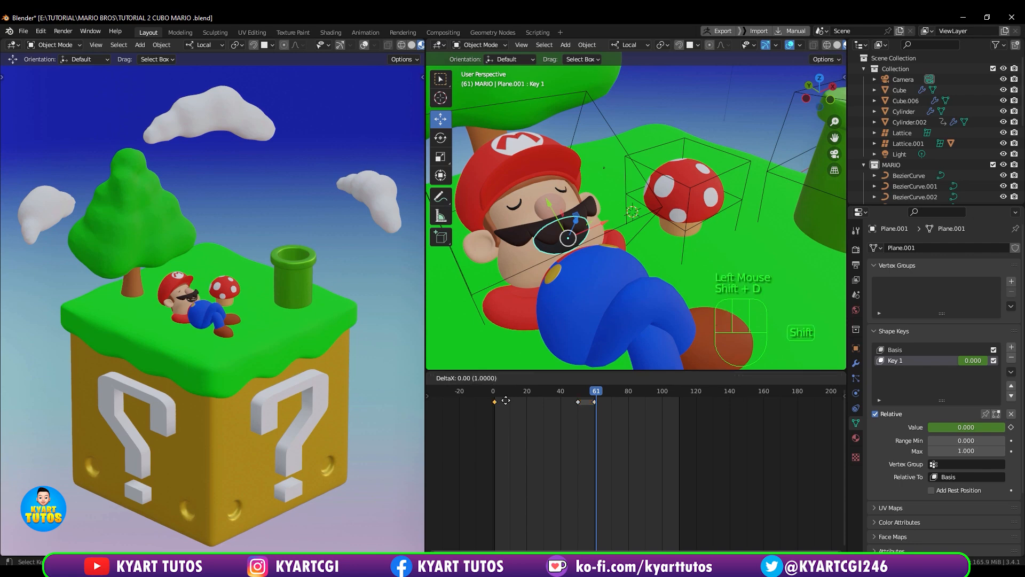
{"action": "key", "text": "shift+d"}
{"action": "left_click", "coordinate": [677, 422]}
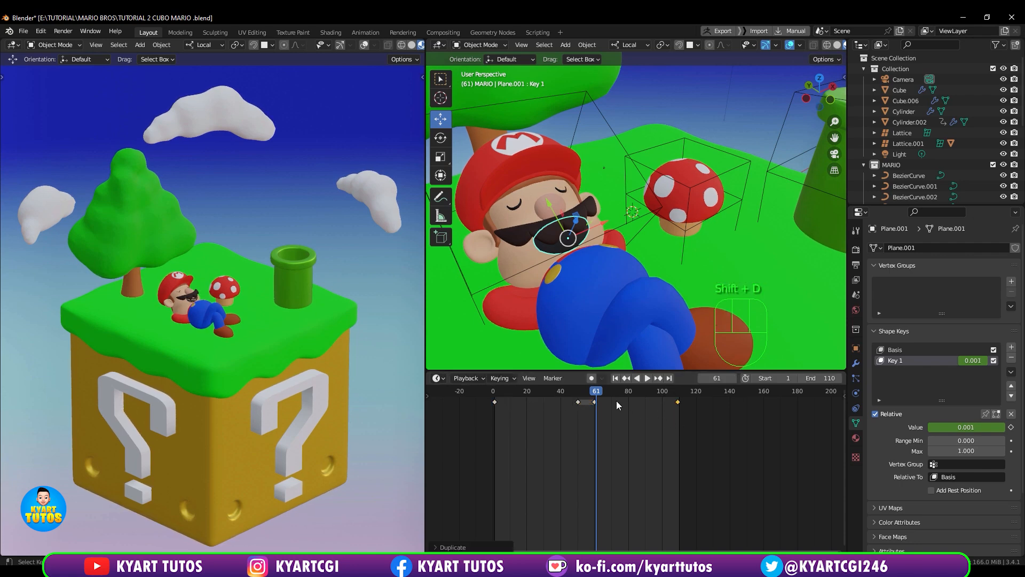
- Play back the mouth's shape key animation through to the end of the range
{"action": "key", "text": "space"}
{"action": "left_click_drag", "start_coordinate": [656, 400], "coordinate": [678, 402]}
{"action": "key", "text": "space"}
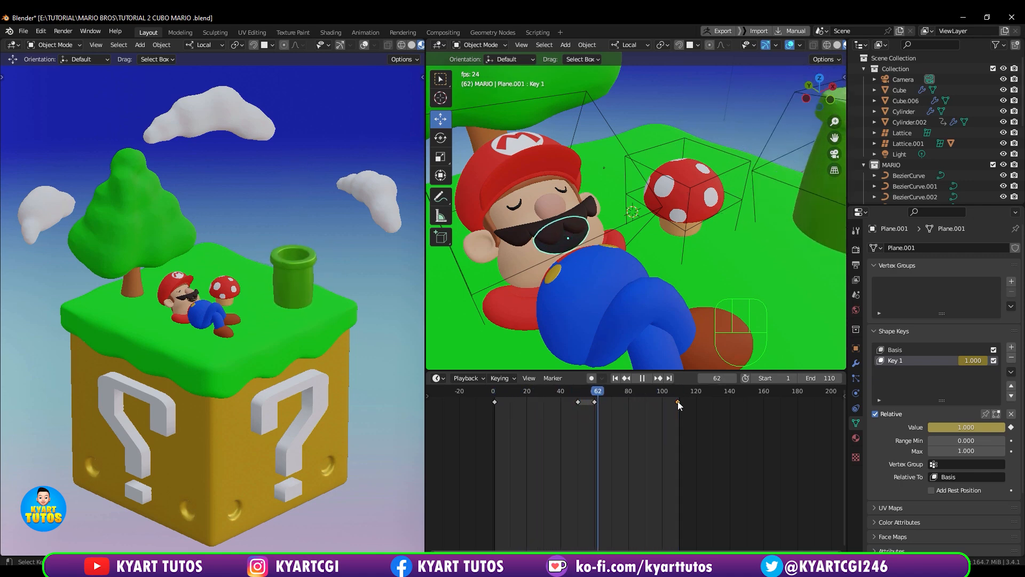
{"action": "key", "text": "space"}
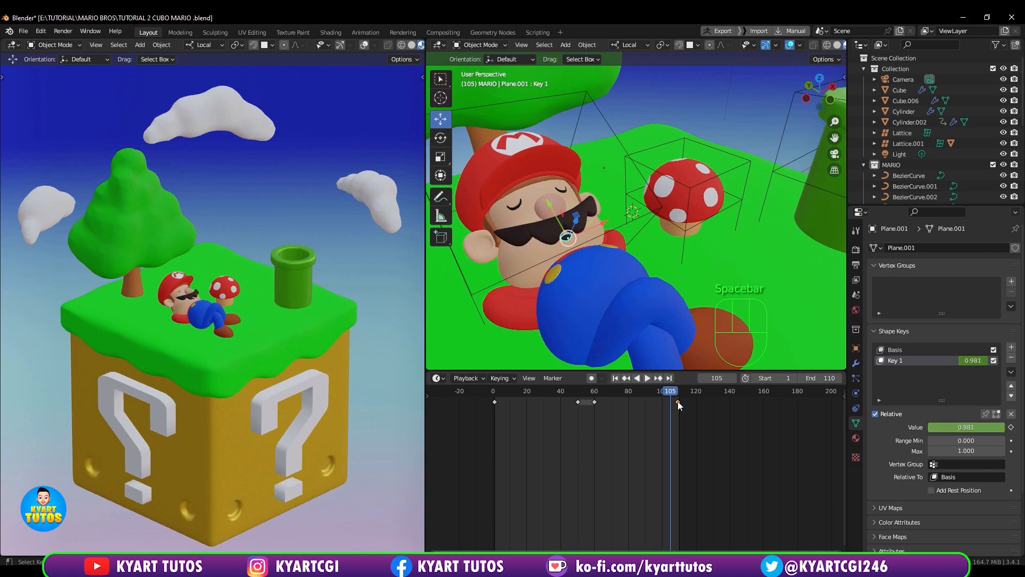
- Move the mouth's frame 50 keyframe to frame 45 and its frame 60 keyframe to frame 65, and play back the timing
{"action": "left_click", "coordinate": [579, 402]}
{"action": "left_click_drag", "start_coordinate": [578, 401], "coordinate": [571, 402]}
{"action": "left_click_drag", "start_coordinate": [557, 392], "coordinate": [600, 402]}
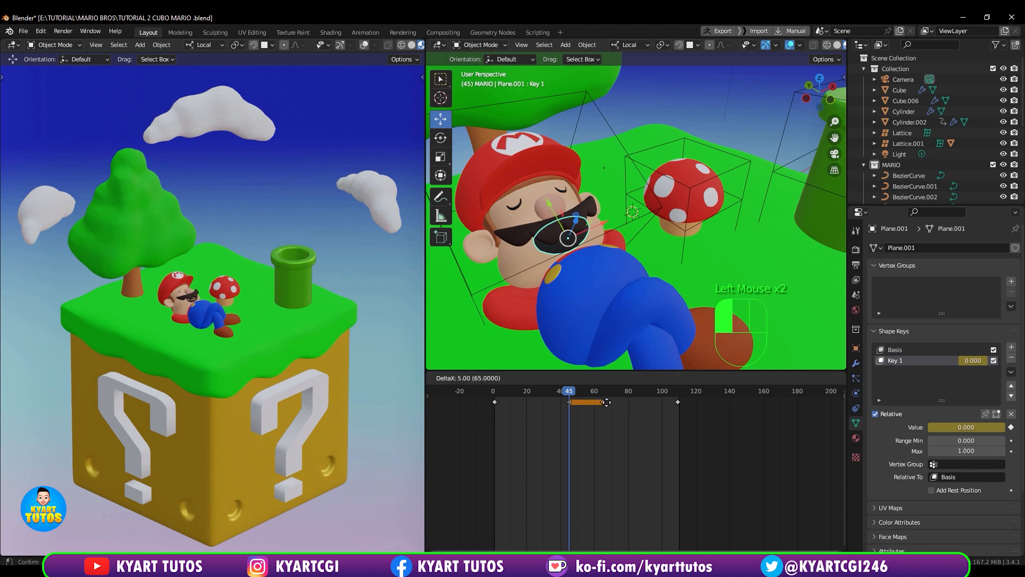
{"action": "left_click", "coordinate": [607, 402]}
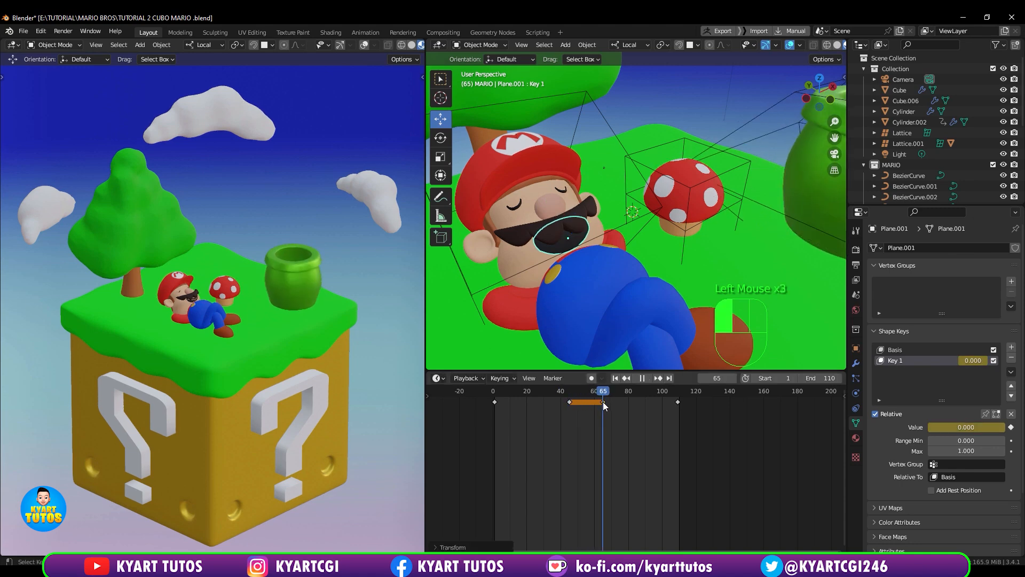
{"action": "key", "text": "space"}
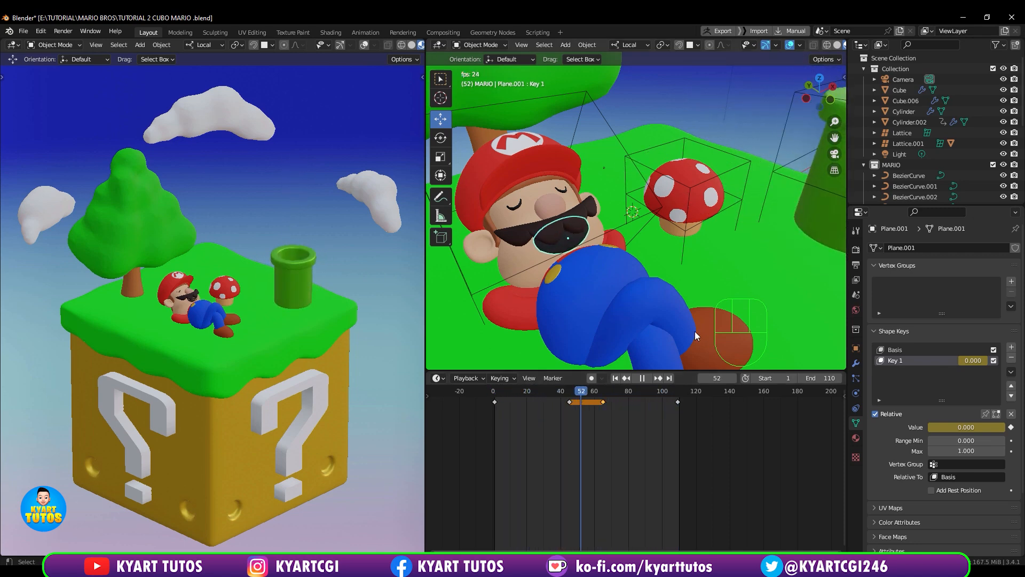
{"action": "key", "text": "space"}
- Select Mario's round blue body and shrink the timeline to enlarge the 3D viewport
{"action": "middle_click_drag", "start_coordinate": [671, 295], "coordinate": [608, 309]}
{"action": "left_click", "coordinate": [610, 312]}
{"action": "middle_click_drag", "start_coordinate": [688, 344], "coordinate": [703, 366]}
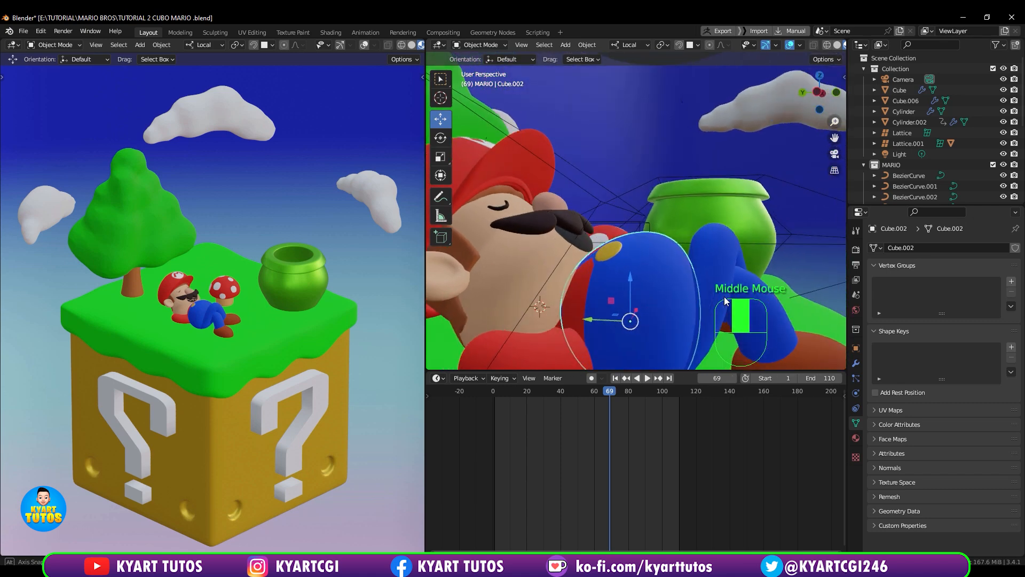
{"action": "left_click_drag", "start_coordinate": [692, 369], "coordinate": [689, 522]}
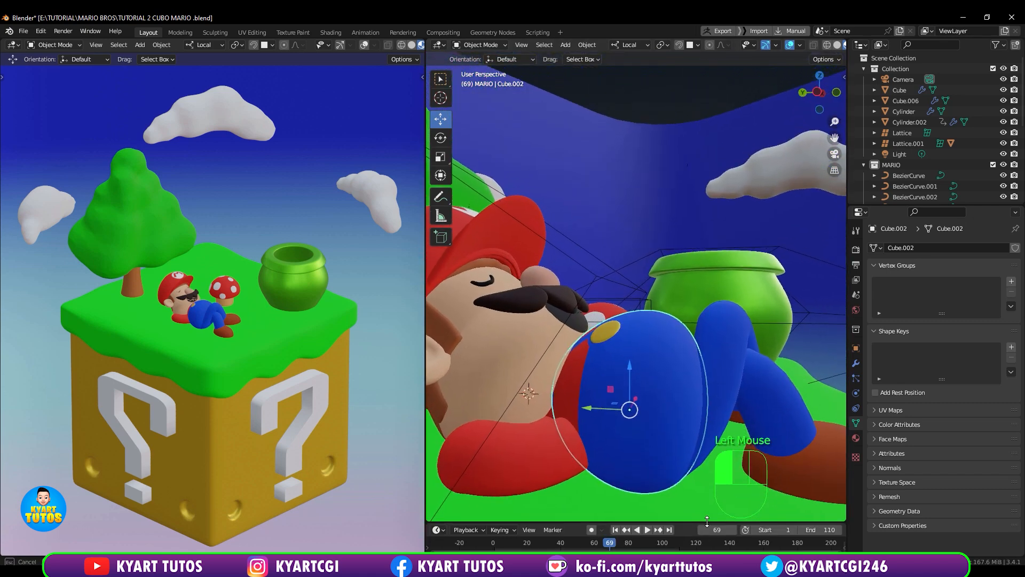
{"action": "scroll", "coordinate": [677, 385], "scroll_direction": "down", "scroll_amount": 2}
{"action": "middle_click_drag", "start_coordinate": [677, 385], "coordinate": [656, 350]}
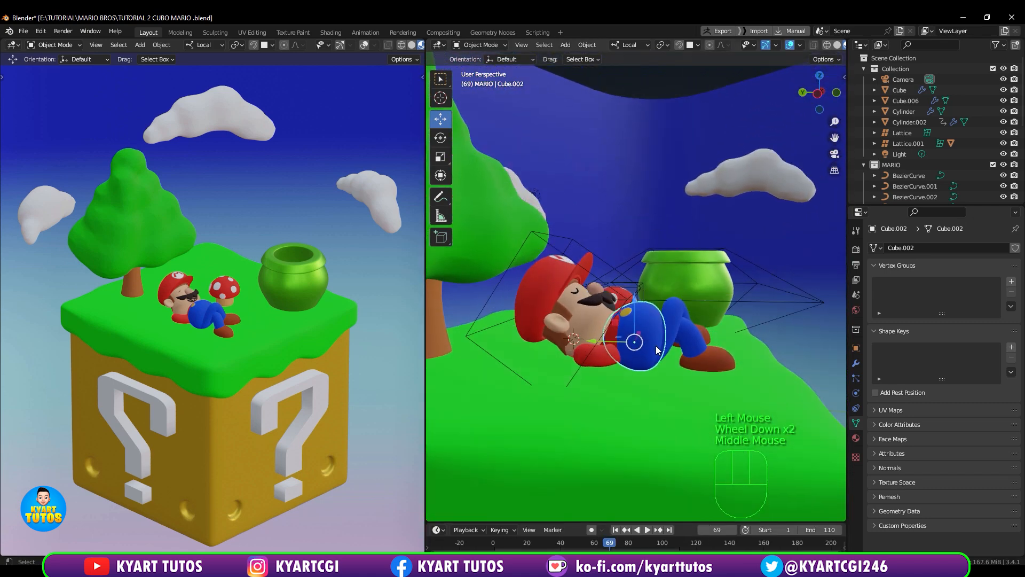
- Show Mario's body in left orthographic view with solid shading
{"action": "key", "text": "KP_Divide"}
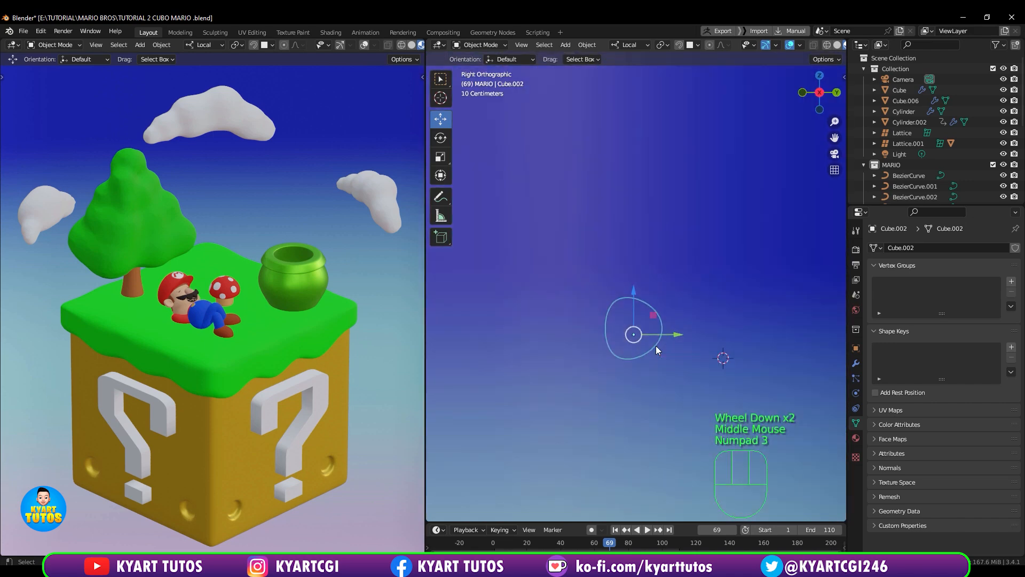
{"action": "key", "text": "KP_3"}
{"action": "key", "text": "ctrl"}
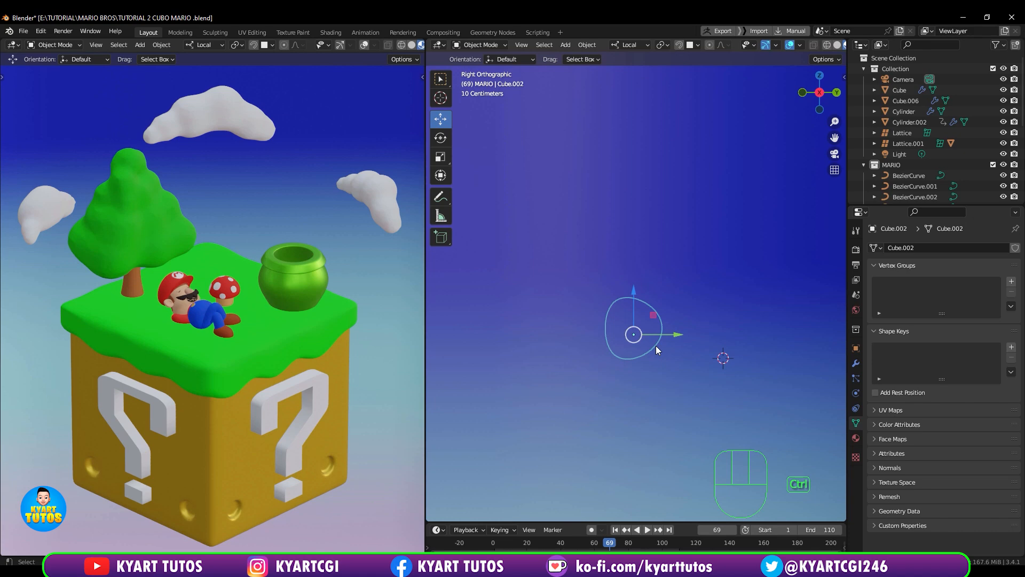
{"action": "key", "text": "ctrl+KP_3"}
{"action": "scroll", "coordinate": [664, 325], "scroll_direction": "up", "scroll_amount": 1}
{"action": "scroll", "coordinate": [664, 324], "scroll_direction": "up", "scroll_amount": 2}
{"action": "mouse_move", "coordinate": [664, 324]}
{"action": "middle_mouse_down", "text": "shift"}
{"action": "mouse_move", "coordinate": [658, 338]}
{"action": "mouse_move", "coordinate": [604, 279]}
{"action": "middle_mouse_up", "text": "shift"}
{"action": "key", "text": "z"}
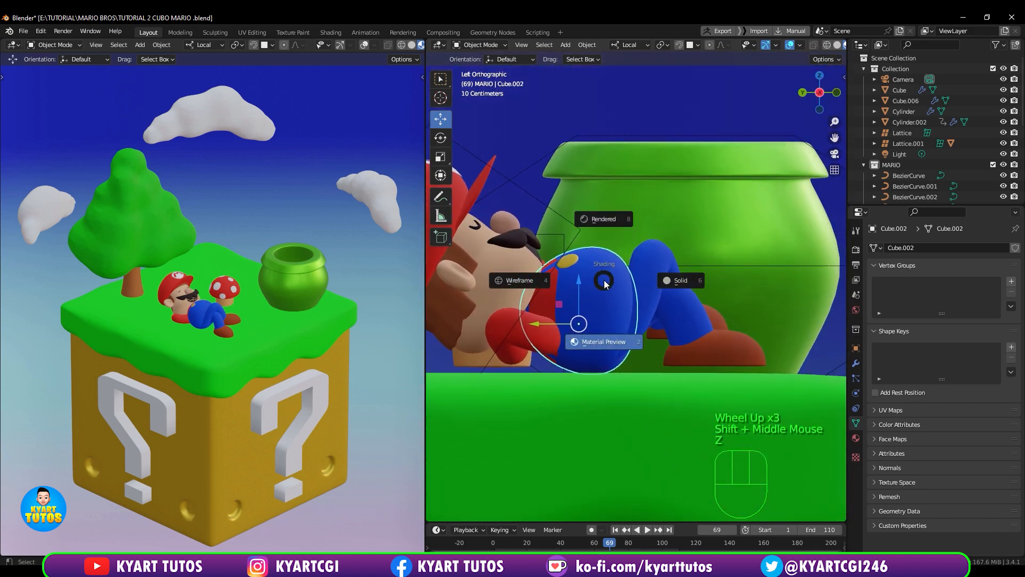
{"action": "left_click", "coordinate": [685, 280]}
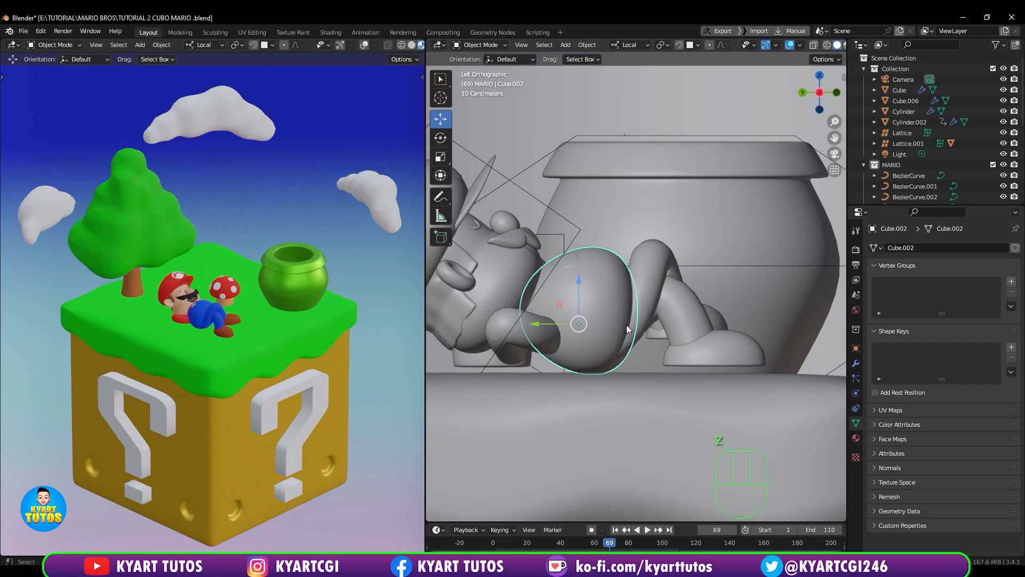
- Enter Edit Mode on Mario's body, deselect all vertices and add a new vertex group
{"action": "key", "text": "Tab"}
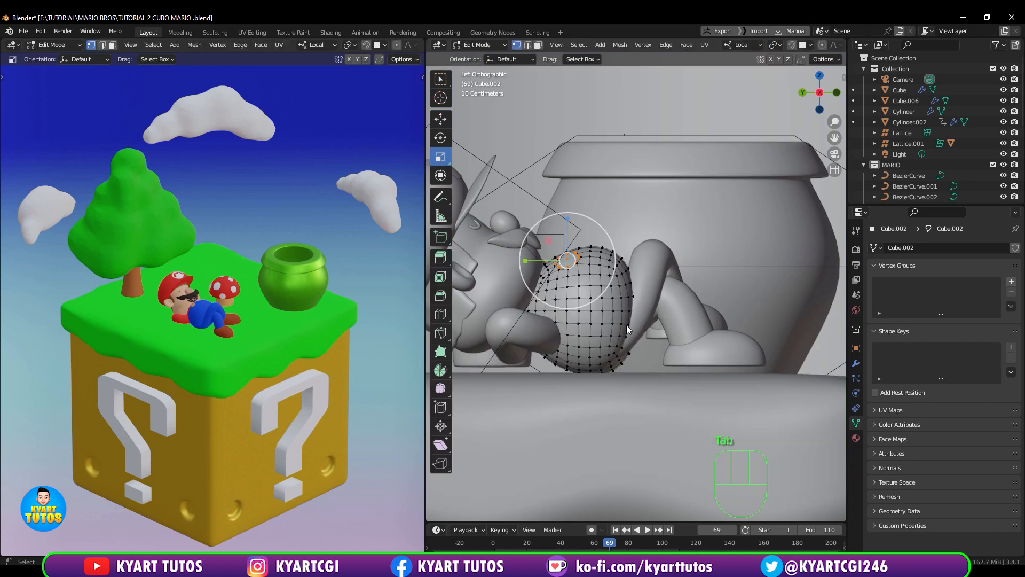
{"action": "left_click", "coordinate": [536, 208]}
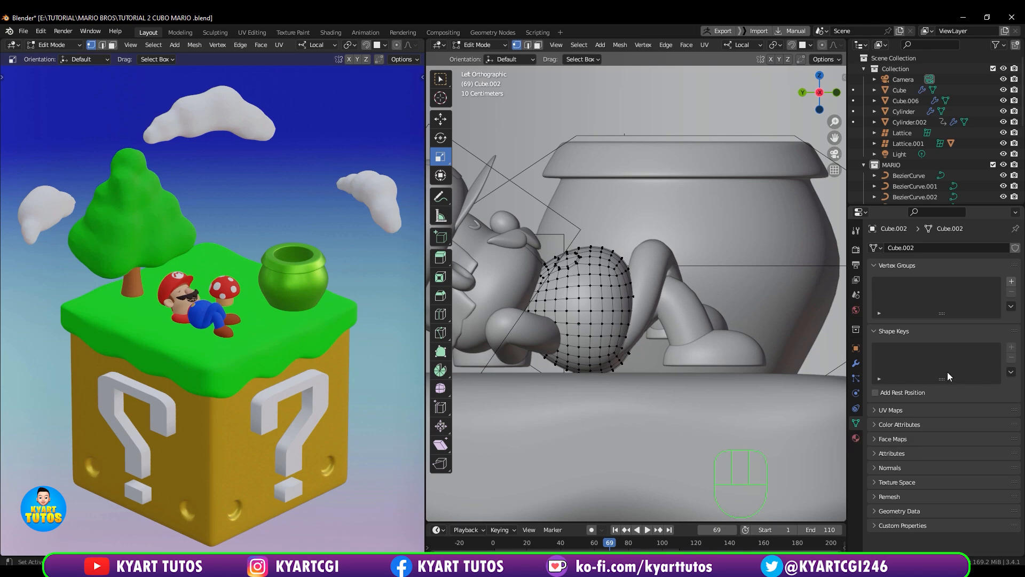
{"action": "left_click", "coordinate": [1011, 281]}
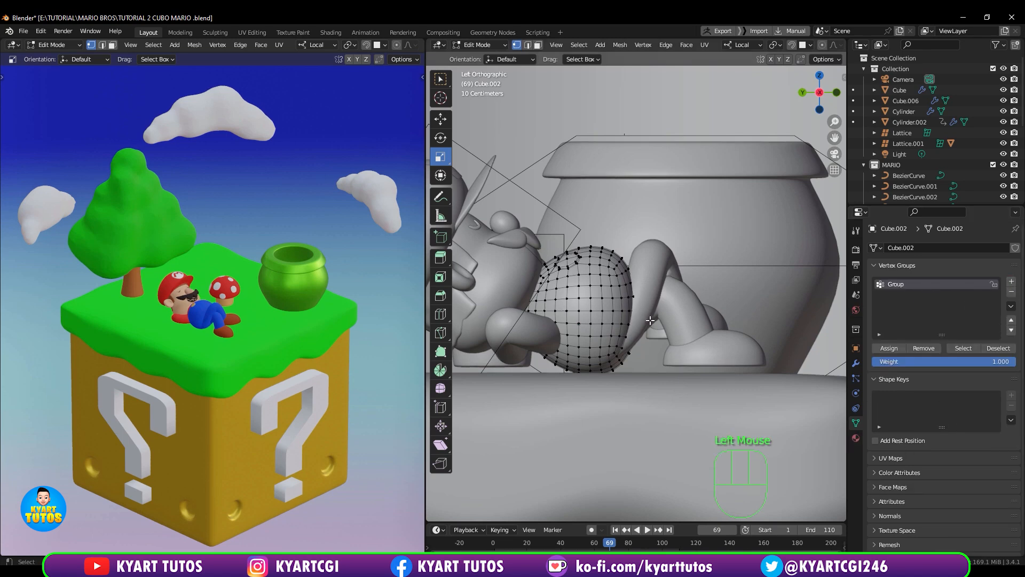
- Weight-paint the body's vertex group with a linear gradient fading from full weight at the top to none below, and return to Object Mode
{"action": "left_click", "coordinate": [474, 46]}
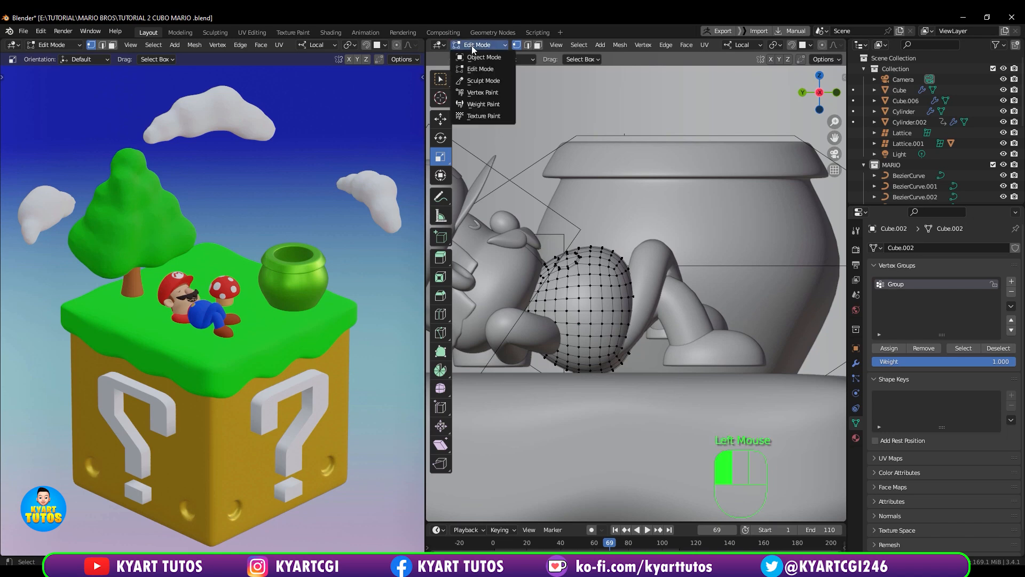
{"action": "left_click", "coordinate": [485, 103]}
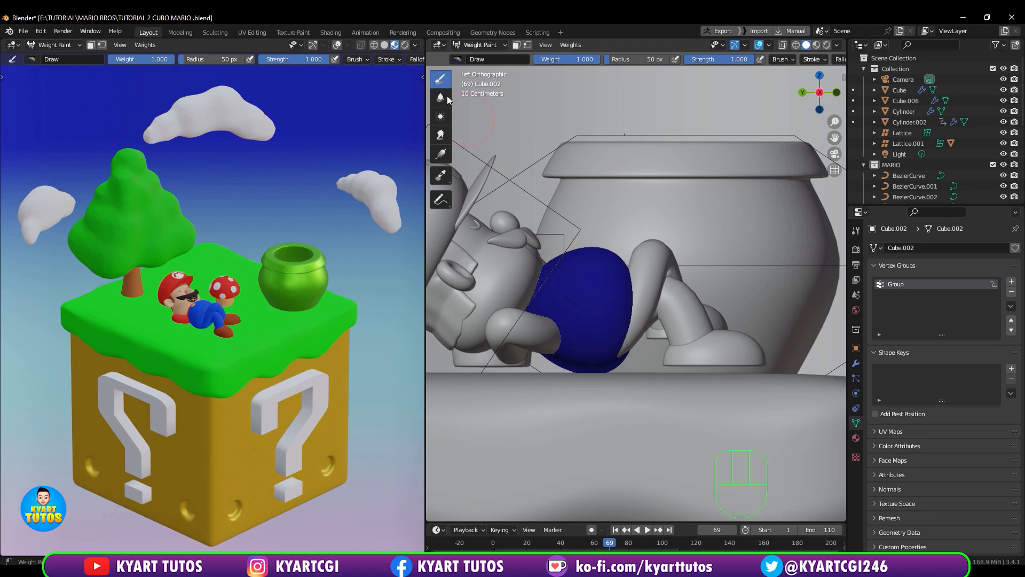
{"action": "left_click", "coordinate": [444, 159]}
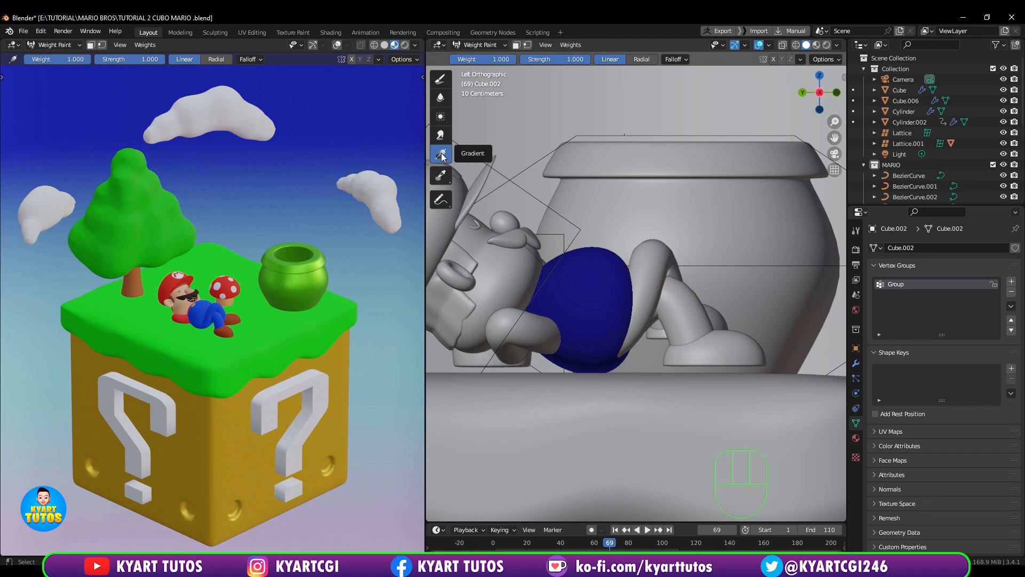
{"action": "left_click_drag", "start_coordinate": [584, 221], "coordinate": [587, 420]}
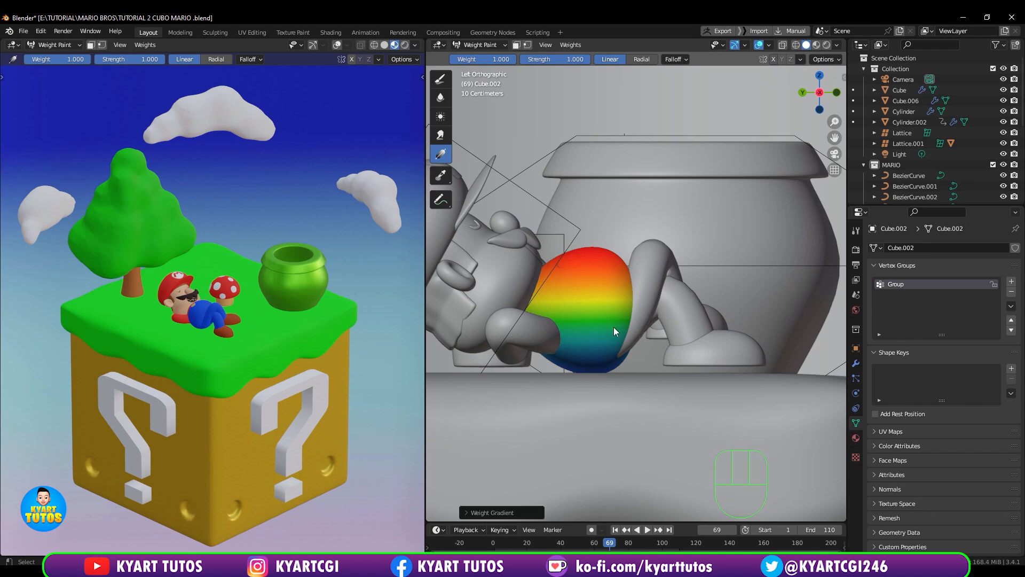
{"action": "left_click", "coordinate": [479, 44]}
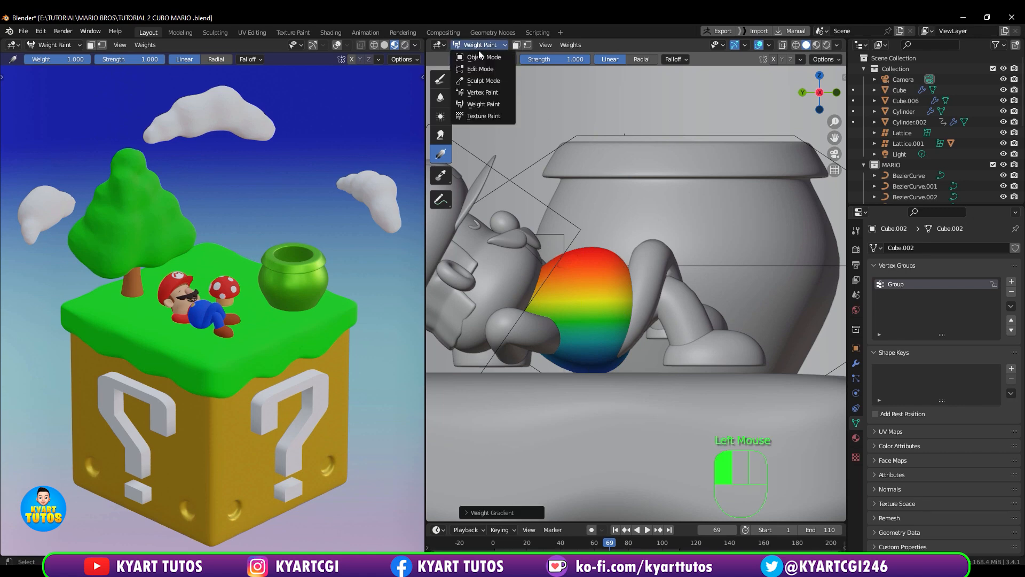
{"action": "left_click", "coordinate": [479, 55]}
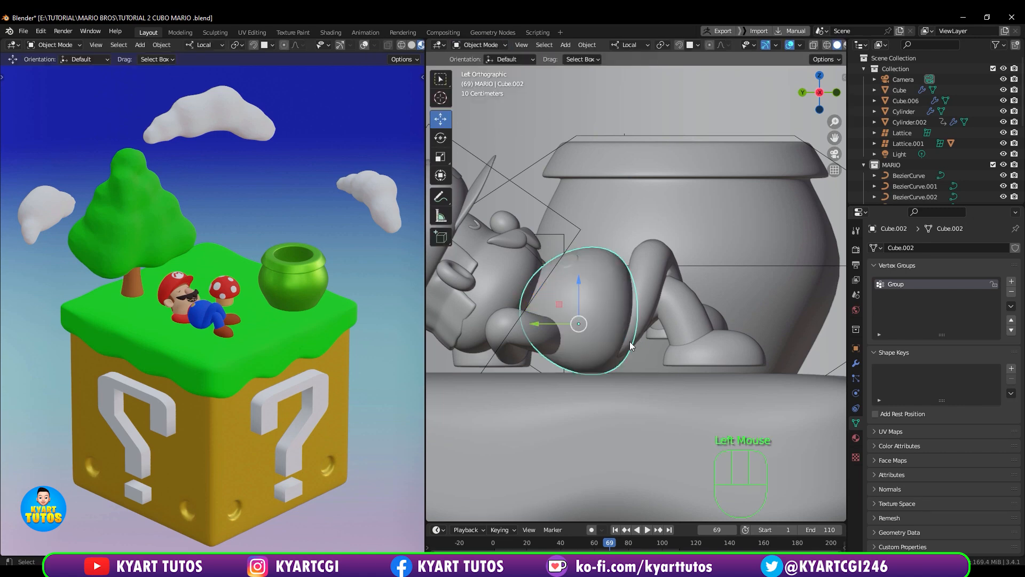
- Add a mesh circle to the scene to serve as a controller for Mario's body
{"action": "scroll", "coordinate": [629, 341], "scroll_direction": "down", "scroll_amount": 4}
{"action": "scroll", "coordinate": [630, 345], "scroll_direction": "up", "scroll_amount": 2}
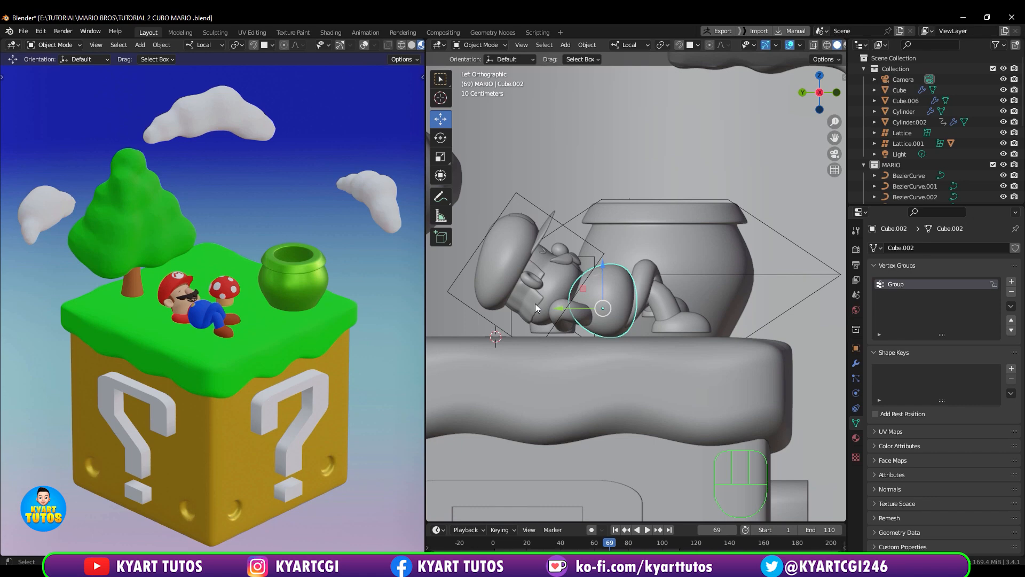
{"action": "key", "text": "shift+a"}
{"action": "mouse_move", "coordinate": [535, 304]}
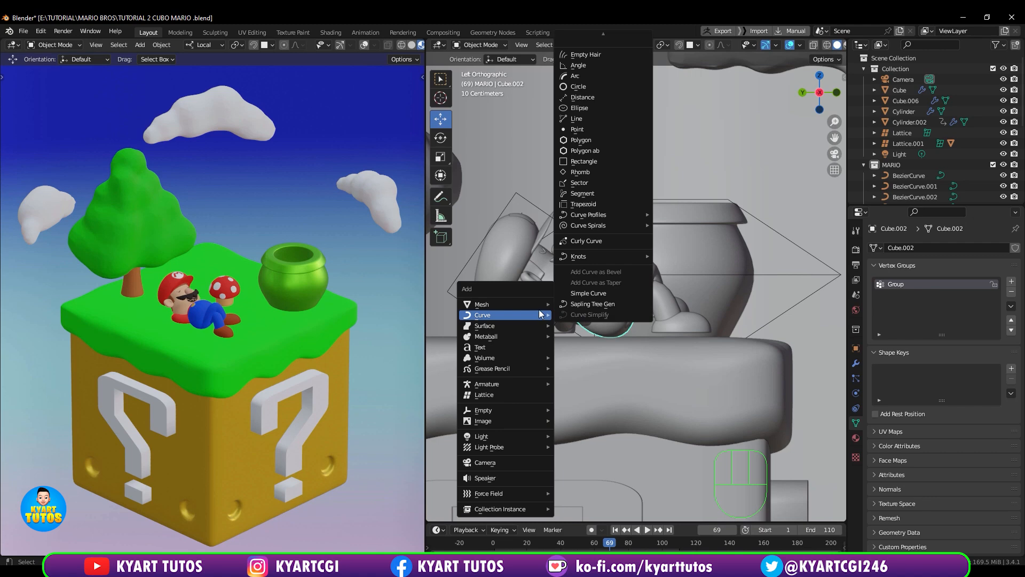
{"action": "left_click", "coordinate": [578, 78]}
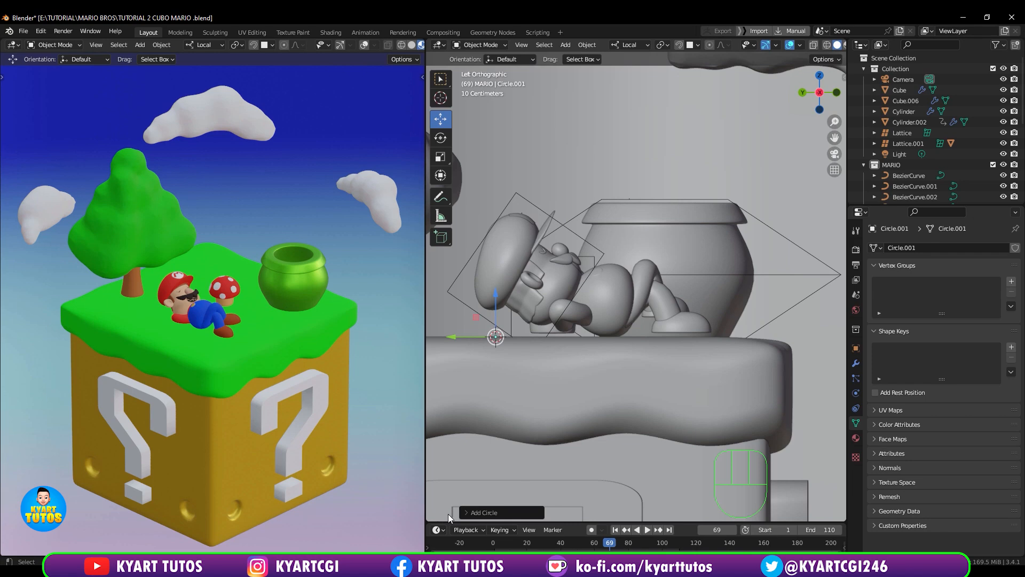
- Position the circle just above Mario's body and scale it down to about the body's width
{"action": "left_click_drag", "start_coordinate": [496, 311], "coordinate": [589, 140]}
{"action": "key", "text": "s"}
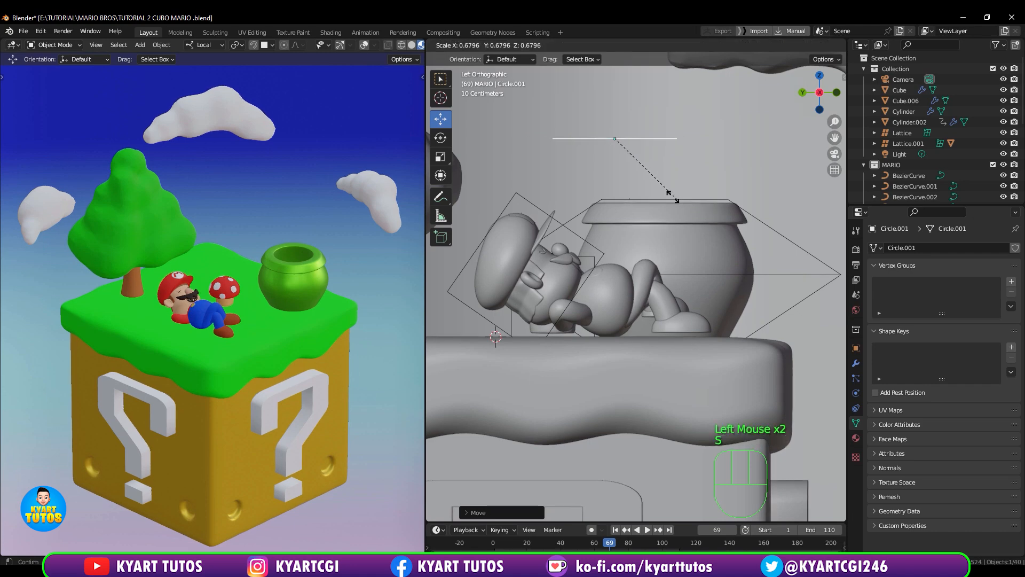
{"action": "left_click", "coordinate": [626, 107]}
{"action": "left_click_drag", "start_coordinate": [614, 140], "coordinate": [568, 201]}
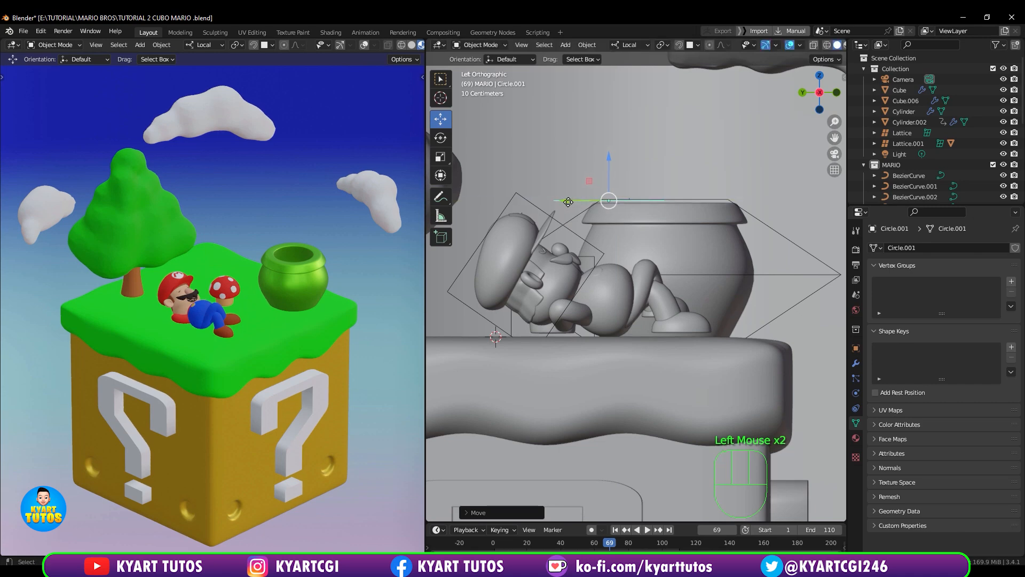
{"action": "key", "text": "s"}
{"action": "left_click", "coordinate": [650, 255]}
{"action": "left_click_drag", "start_coordinate": [608, 162], "coordinate": [608, 186]}
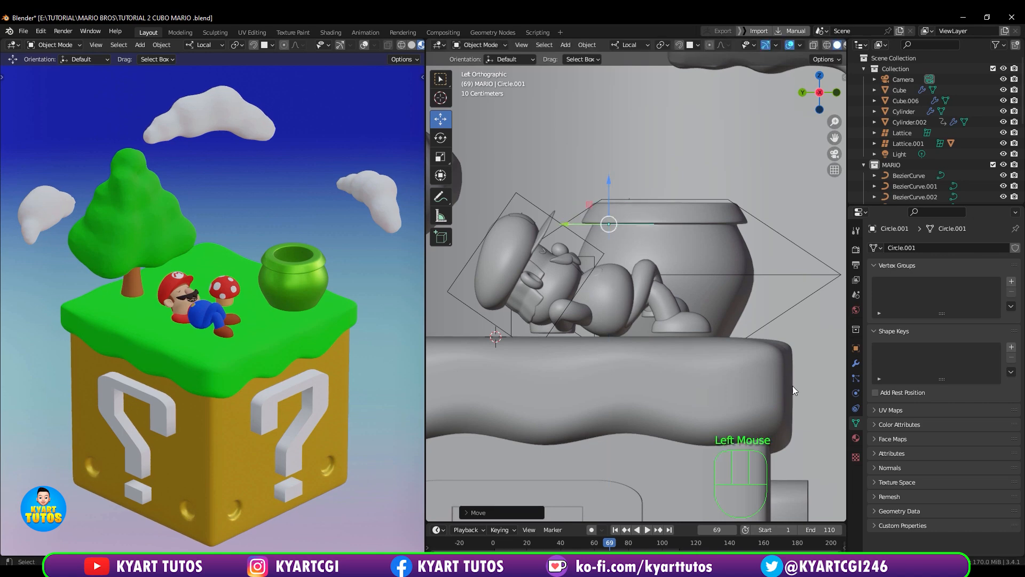
- Add a Hook modifier to Mario's body and assign the vertex group Group to it
{"action": "left_click", "coordinate": [606, 314]}
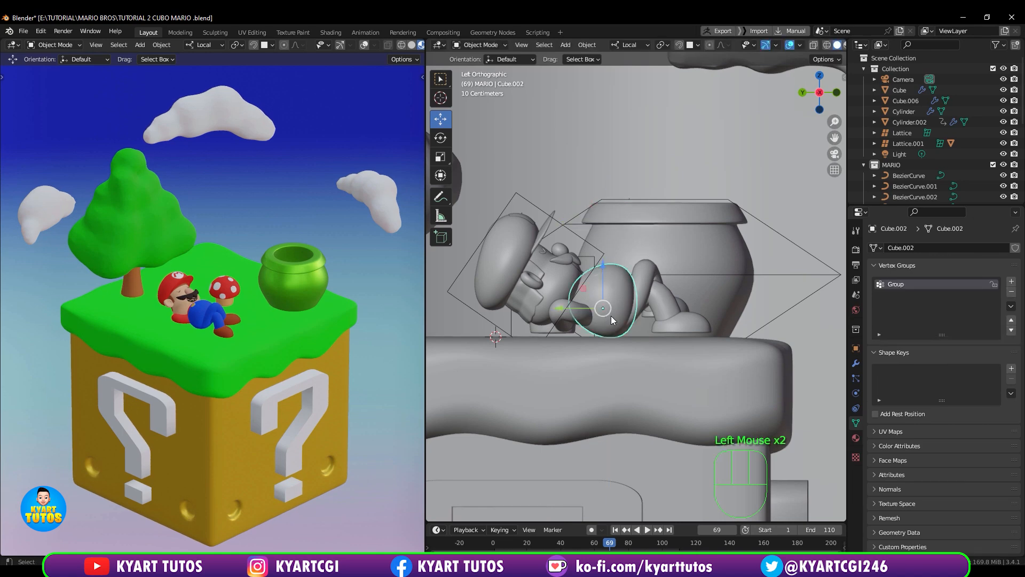
{"action": "left_click", "coordinate": [856, 364]}
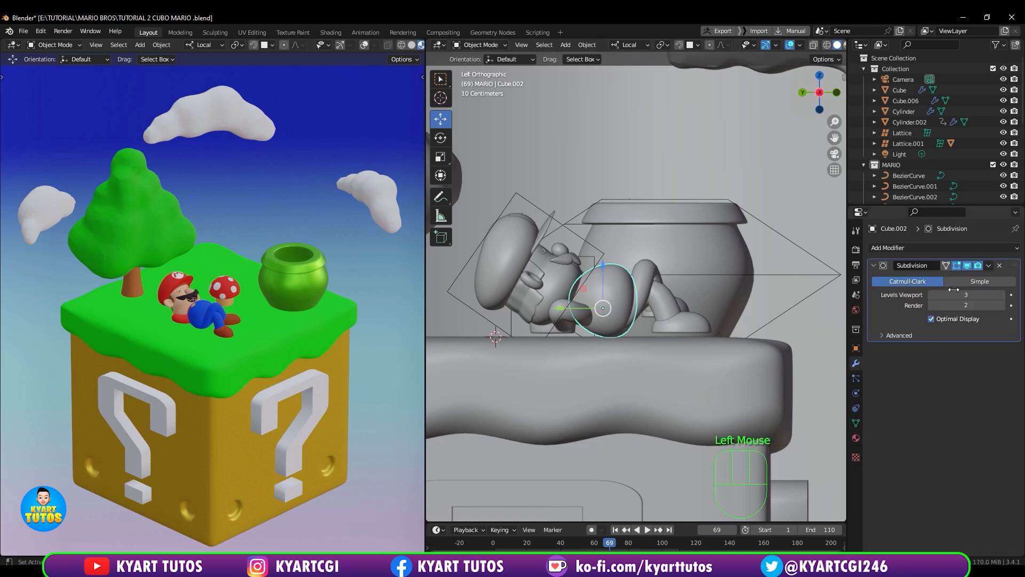
{"action": "left_click", "coordinate": [961, 247]}
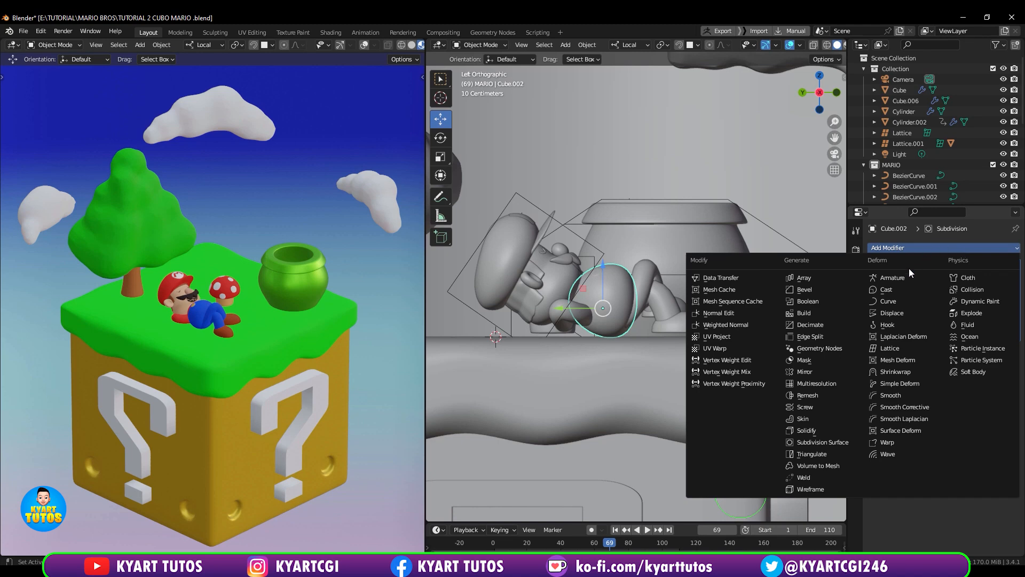
{"action": "left_click", "coordinate": [894, 323]}
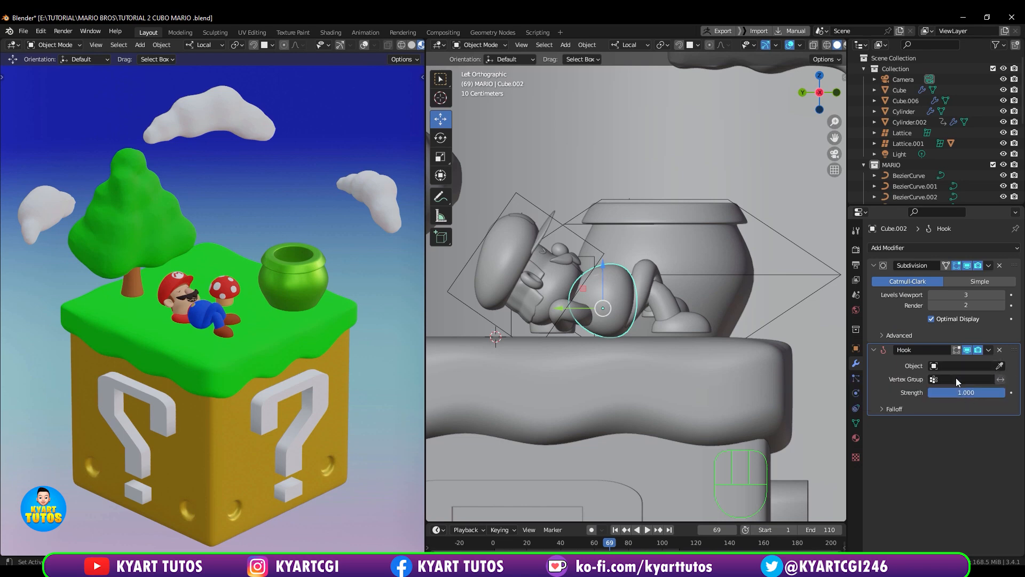
{"action": "left_click", "coordinate": [941, 379]}
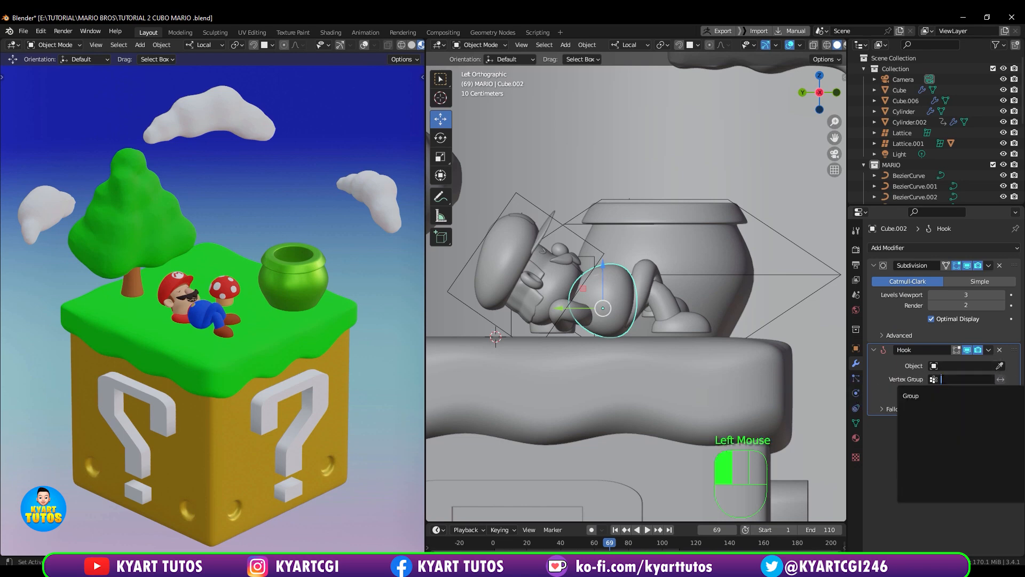
{"action": "left_click", "coordinate": [929, 396]}
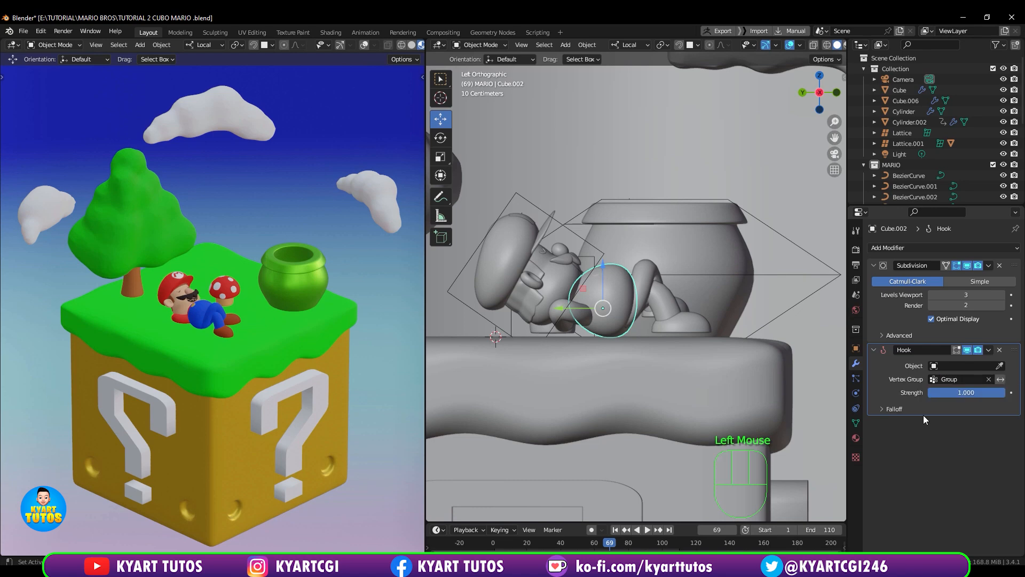
- Centre the circle over Mario's body in top view and scale it slightly smaller than the body
{"action": "middle_click_drag", "start_coordinate": [682, 257], "coordinate": [623, 311]}
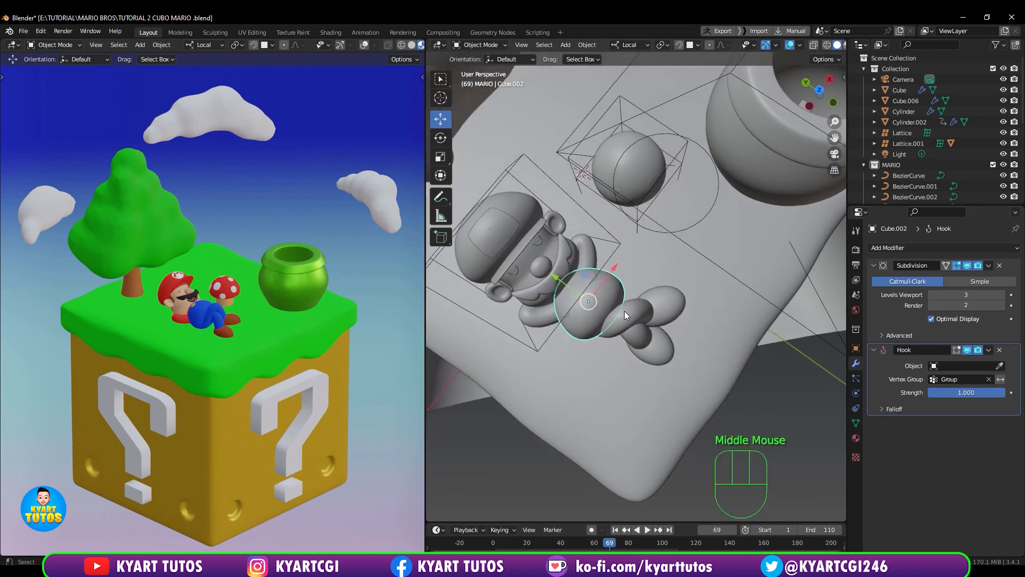
{"action": "left_click", "coordinate": [715, 199]}
{"action": "left_click_drag", "start_coordinate": [695, 152], "coordinate": [634, 259]}
{"action": "key", "text": "KP_7"}
{"action": "key", "text": "s"}
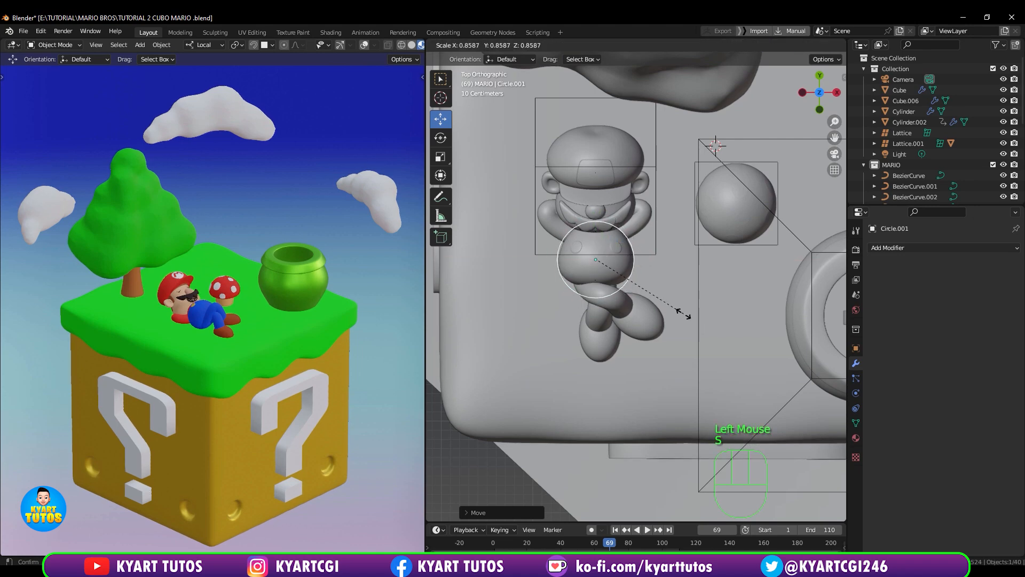
{"action": "left_click", "coordinate": [651, 299]}
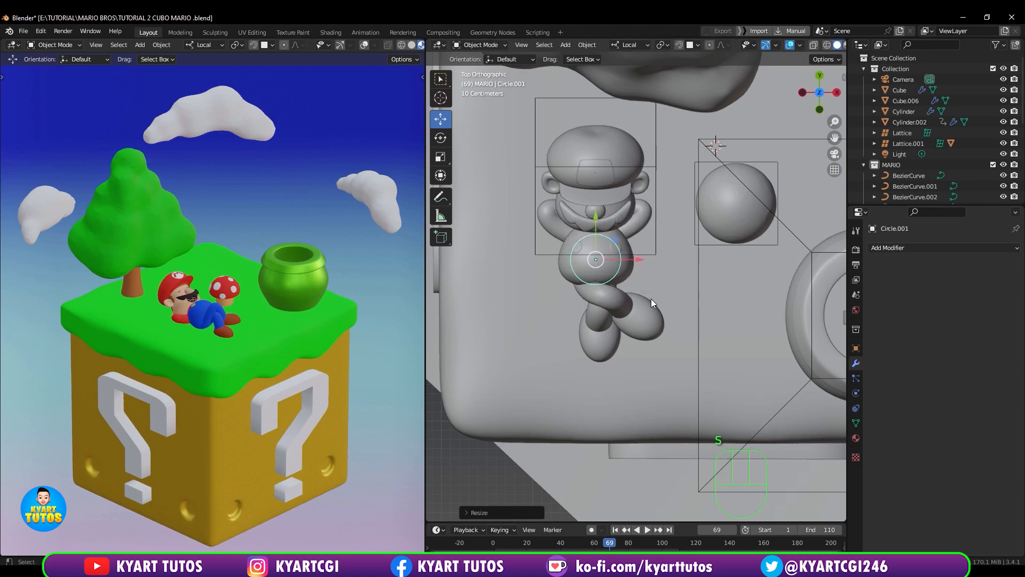
{"action": "middle_click_drag", "start_coordinate": [651, 299], "coordinate": [742, 185]}
- Set Circle.001 as the target object of the body's Hook modifier
{"action": "left_click", "coordinate": [596, 309]}
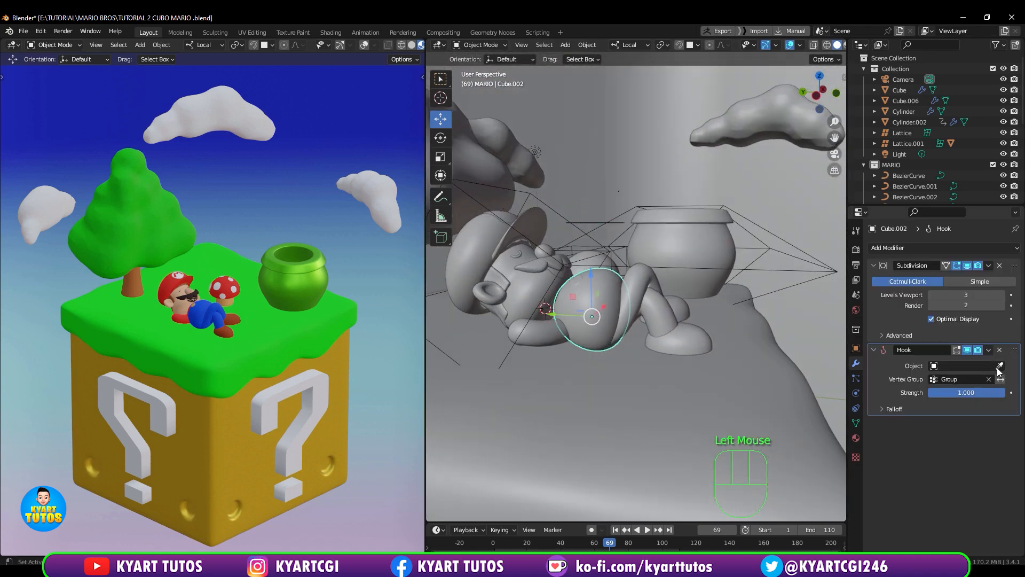
{"action": "left_click", "coordinate": [999, 366]}
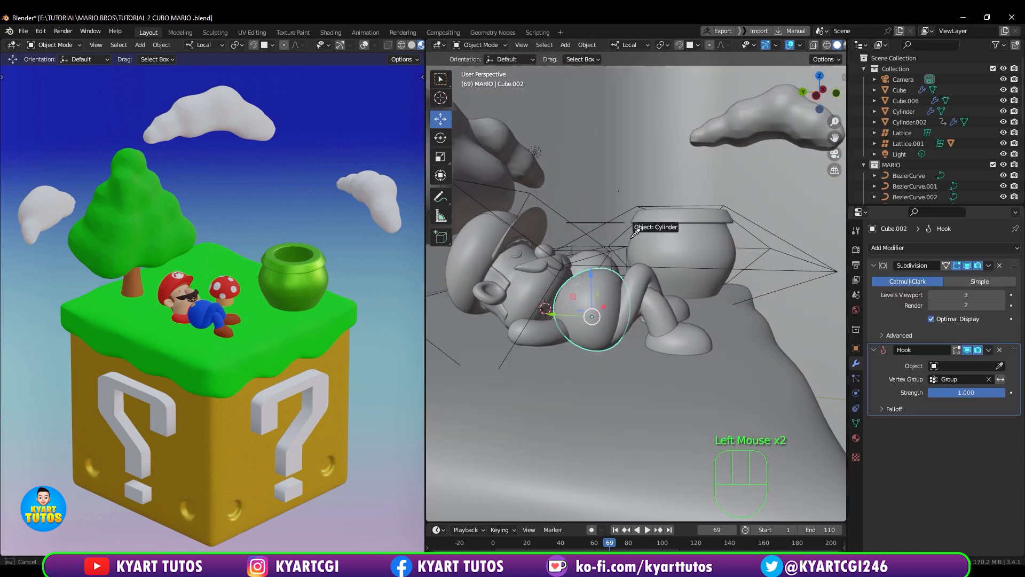
{"action": "left_click", "coordinate": [594, 218]}
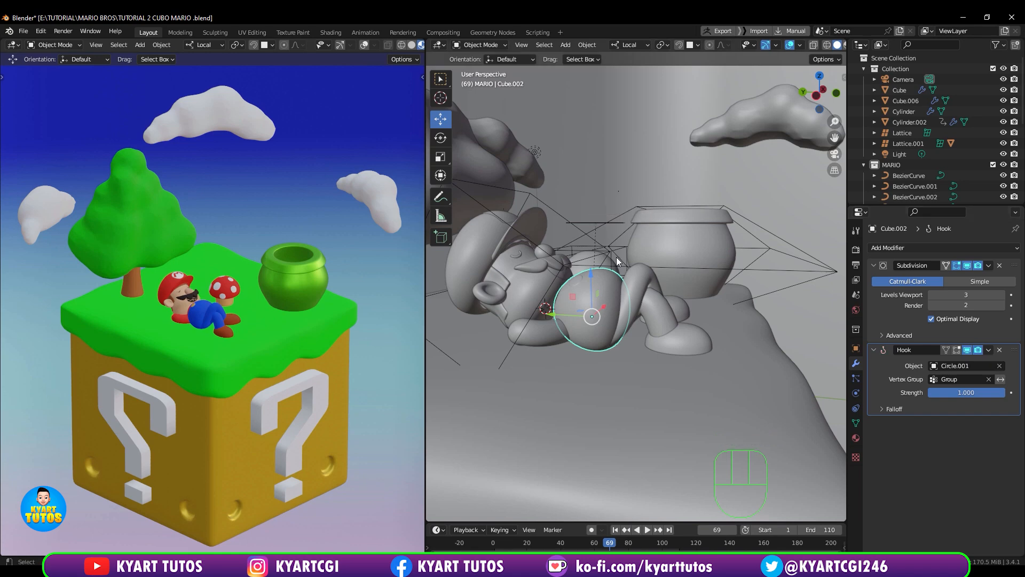
- Show the scene with its materials and test the hook by moving the circle vertically
{"action": "left_click", "coordinate": [620, 221]}
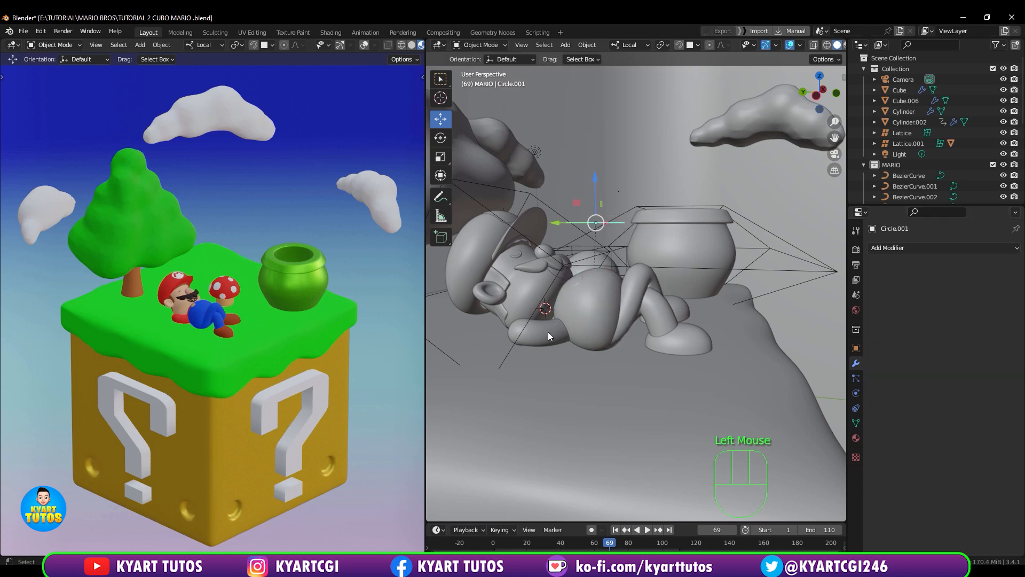
{"action": "key", "text": "z"}
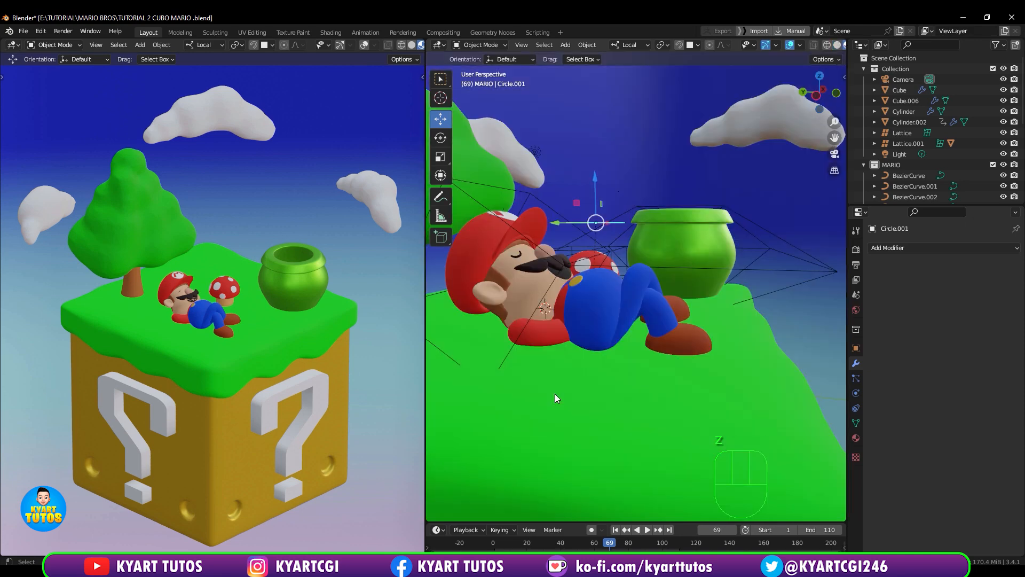
{"action": "left_click_drag", "start_coordinate": [597, 178], "coordinate": [586, 202]}
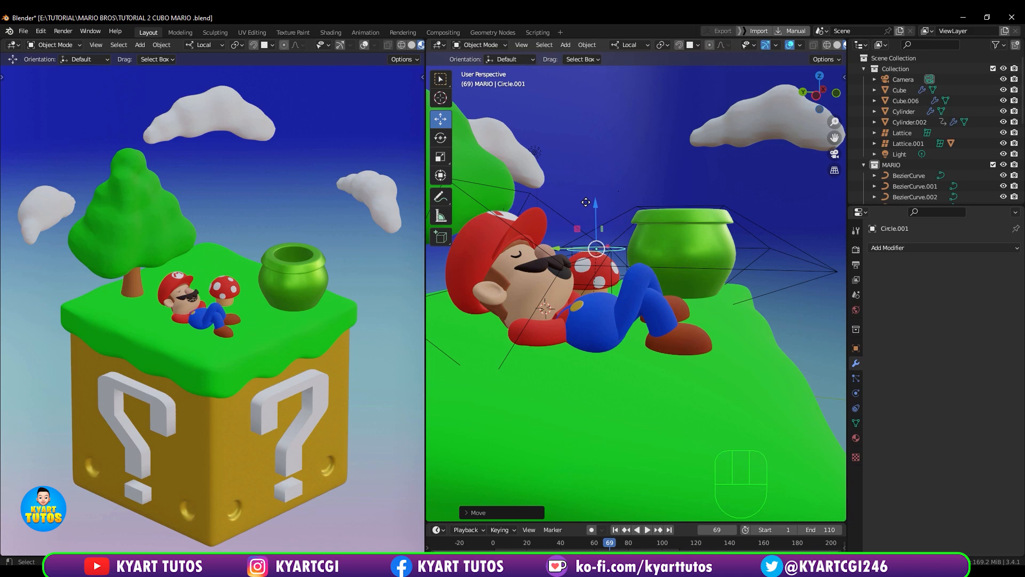
- Enlarge the timeline and insert a Location keyframe for the circle at frame 1
{"action": "left_click_drag", "start_coordinate": [529, 522], "coordinate": [529, 437]}
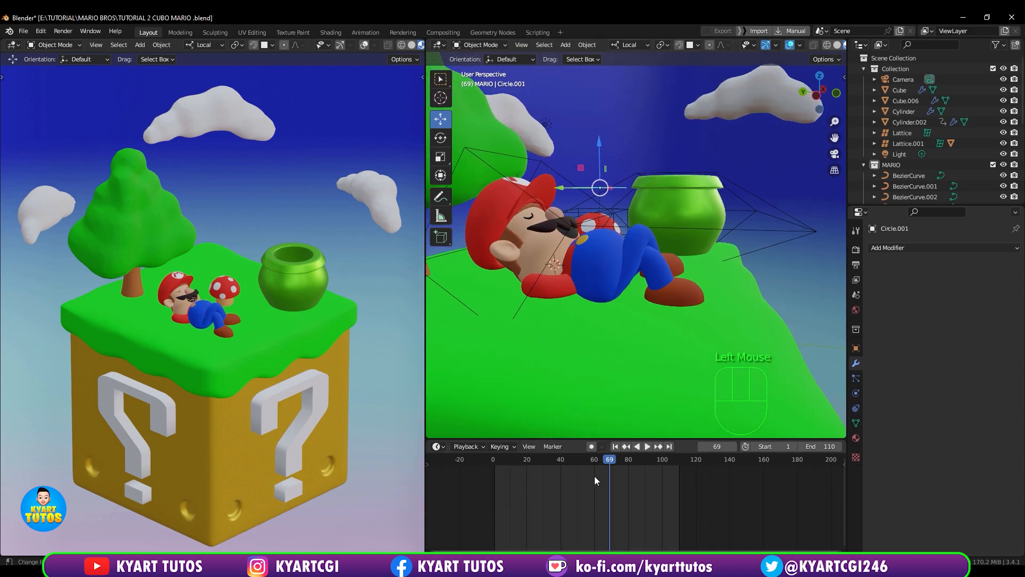
{"action": "left_click_drag", "start_coordinate": [604, 460], "coordinate": [494, 463]}
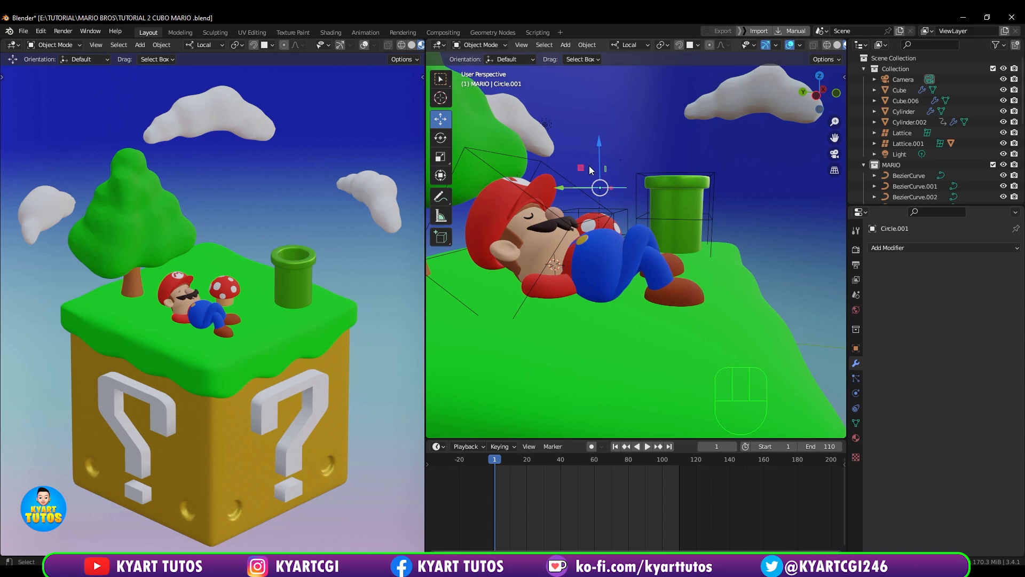
{"action": "key", "text": "i"}
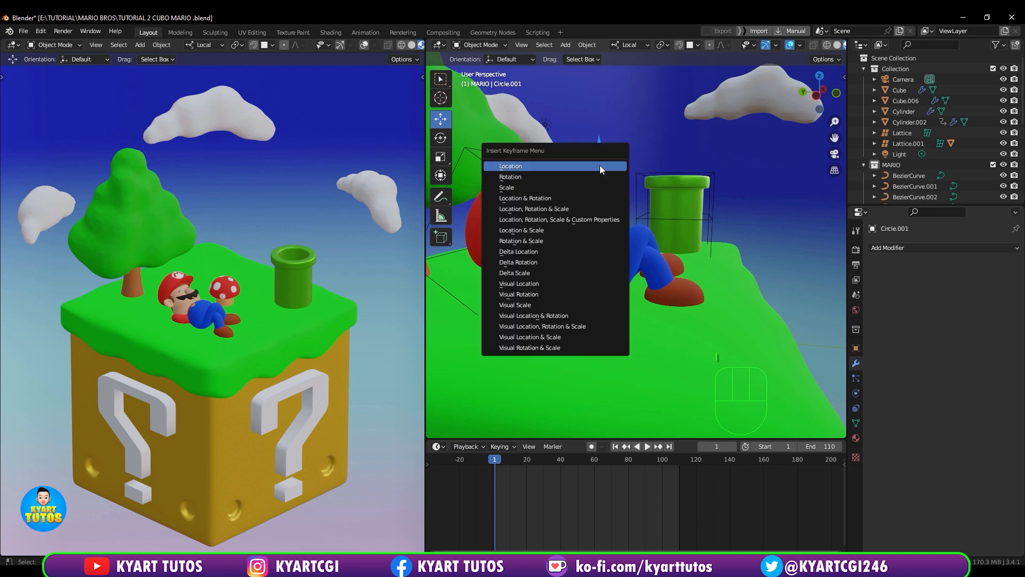
{"action": "left_click", "coordinate": [600, 165]}
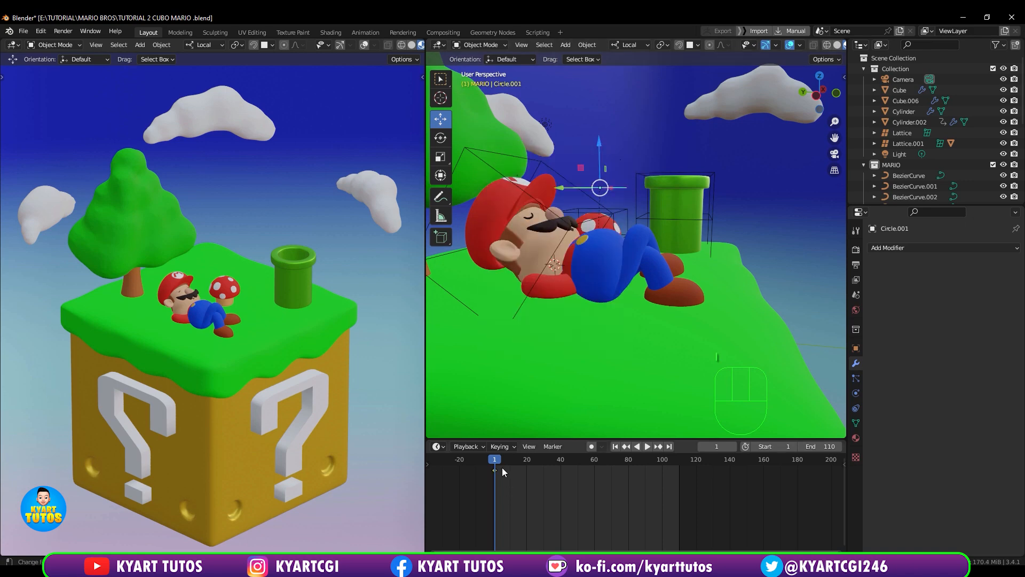
- Lower the circle about 0.16 m along its local Z axis at frame 50 and insert a Location keyframe
{"action": "left_click_drag", "start_coordinate": [495, 462], "coordinate": [594, 469]}
{"action": "middle_click_drag", "start_coordinate": [642, 207], "coordinate": [628, 409]}
{"action": "mouse_move", "coordinate": [581, 461]}
{"action": "left_mouse_down"}
{"action": "mouse_move", "coordinate": [506, 482]}
{"action": "mouse_move", "coordinate": [577, 475]}
{"action": "left_mouse_up"}
{"action": "left_click_drag", "start_coordinate": [582, 164], "coordinate": [582, 179]}
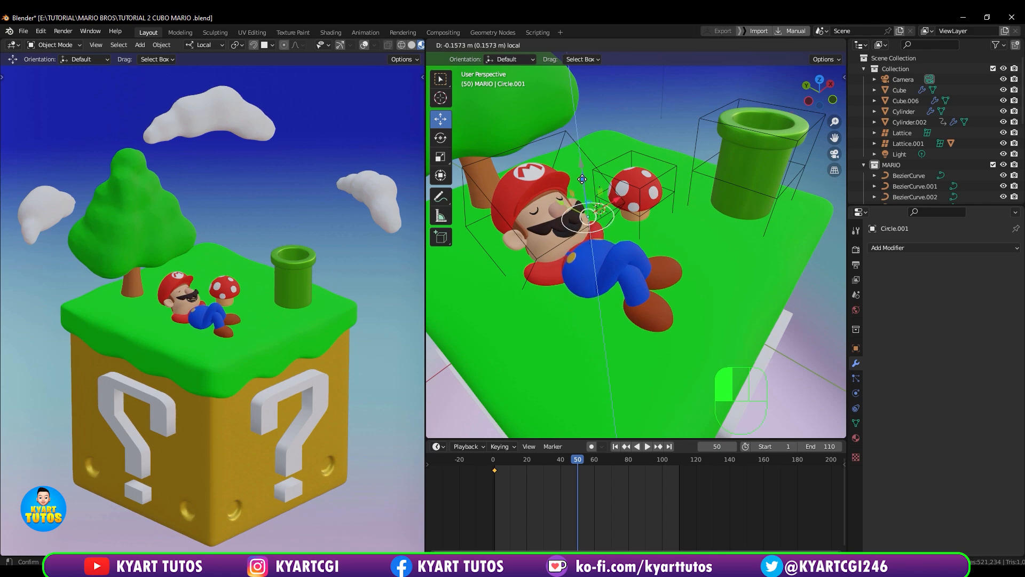
{"action": "left_click_drag", "start_coordinate": [581, 180], "coordinate": [582, 178]}
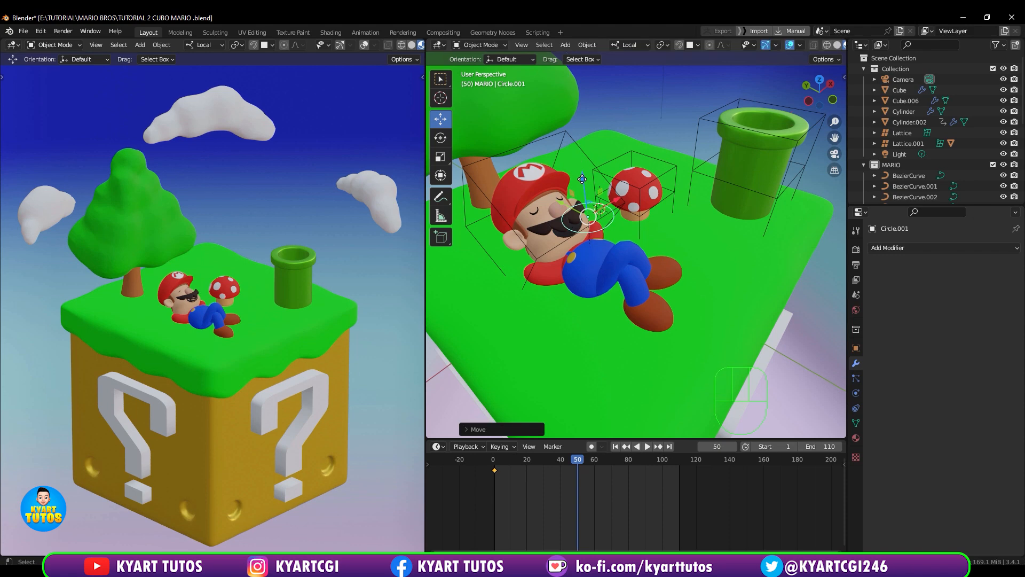
{"action": "key", "text": "i"}
{"action": "left_click", "coordinate": [581, 179]}
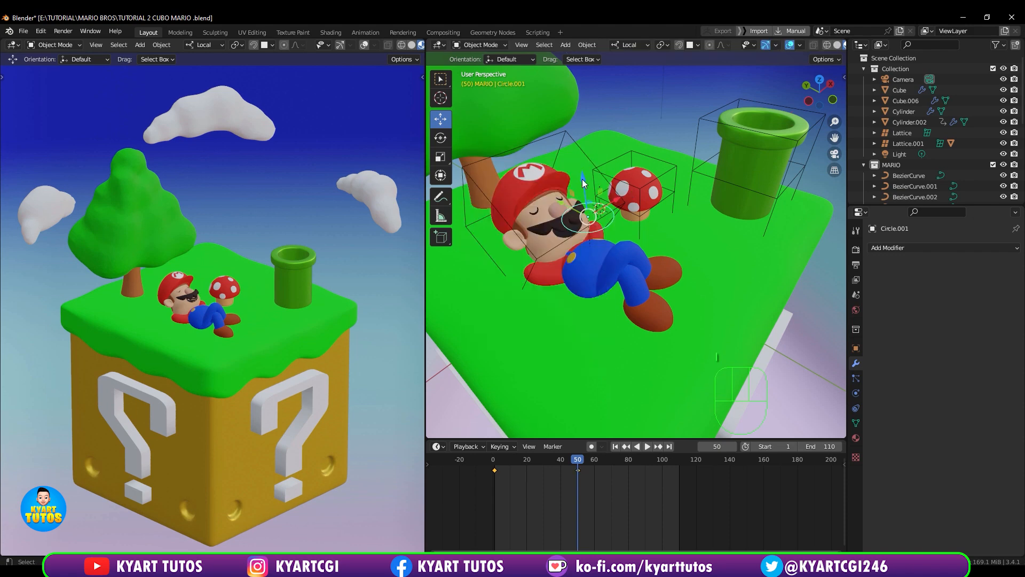
- Raise the circle slightly at frame 1 and replace its Location keyframe there
{"action": "left_click_drag", "start_coordinate": [580, 458], "coordinate": [495, 479]}
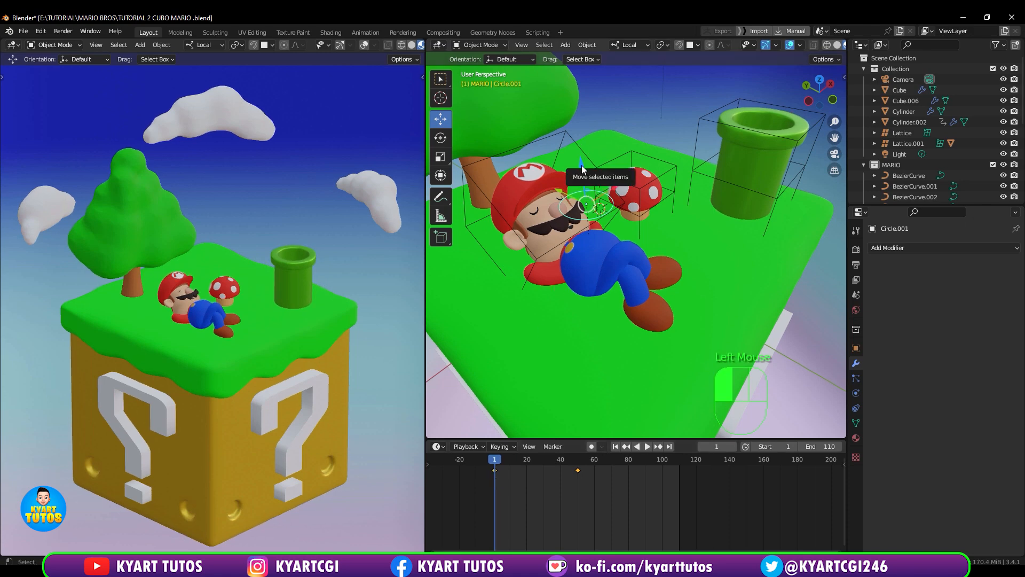
{"action": "left_click_drag", "start_coordinate": [581, 165], "coordinate": [581, 158]}
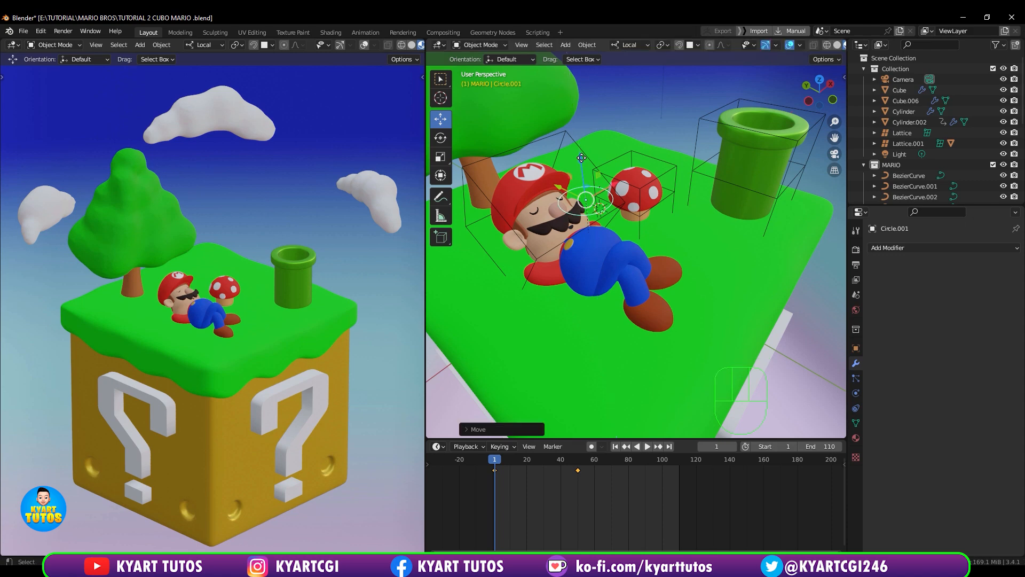
{"action": "key", "text": "i"}
{"action": "left_click", "coordinate": [581, 158]}
- Duplicate the circle's frame 1 keyframe to the end of the animation, around frame 110
{"action": "left_click_drag", "start_coordinate": [494, 464], "coordinate": [575, 467]}
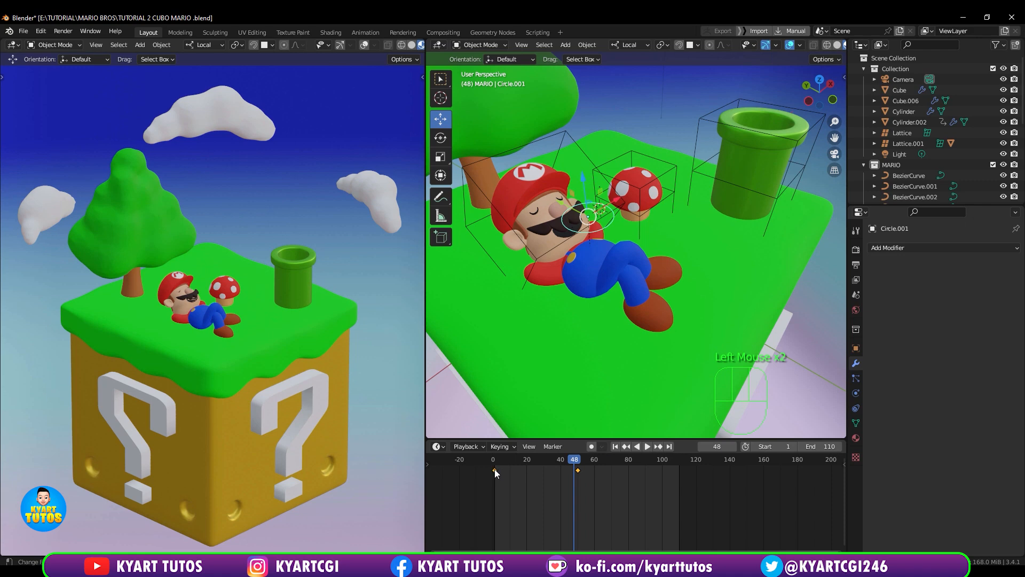
{"action": "key", "text": "shift+d"}
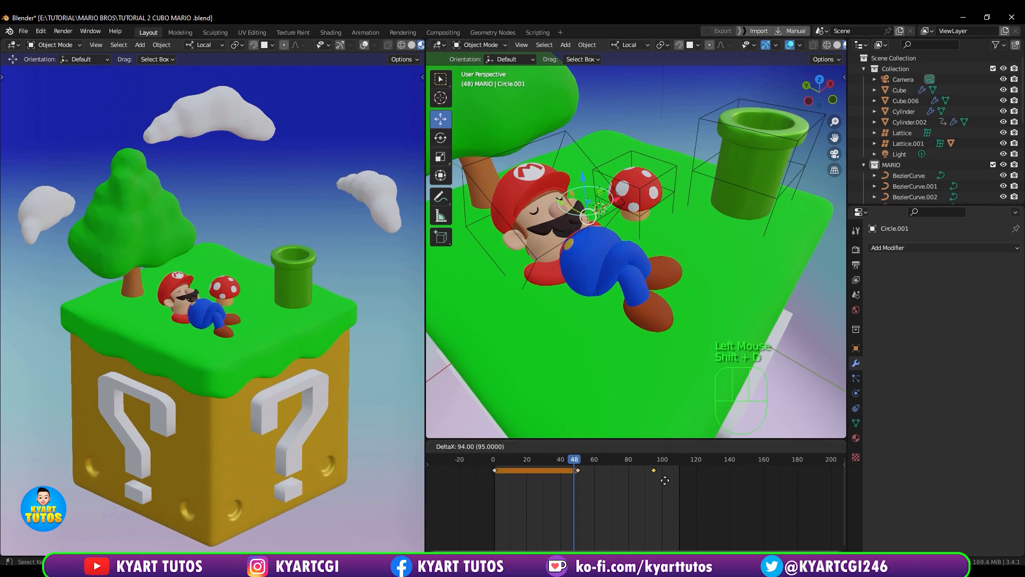
{"action": "left_click", "coordinate": [678, 480]}
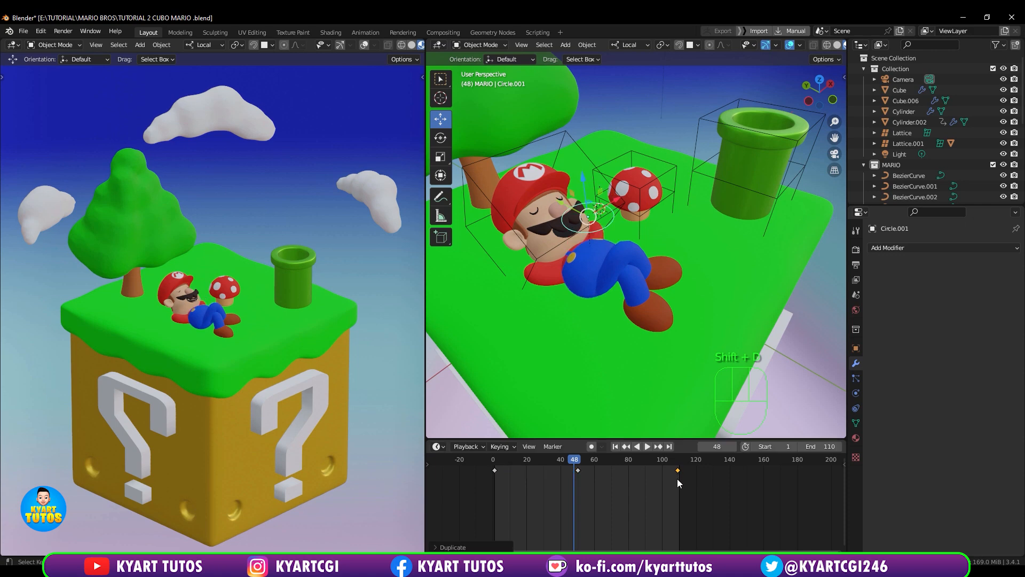
- Play back the animation to check the body's breathing movement, and move the playhead to frame 41
{"action": "key", "text": "space"}
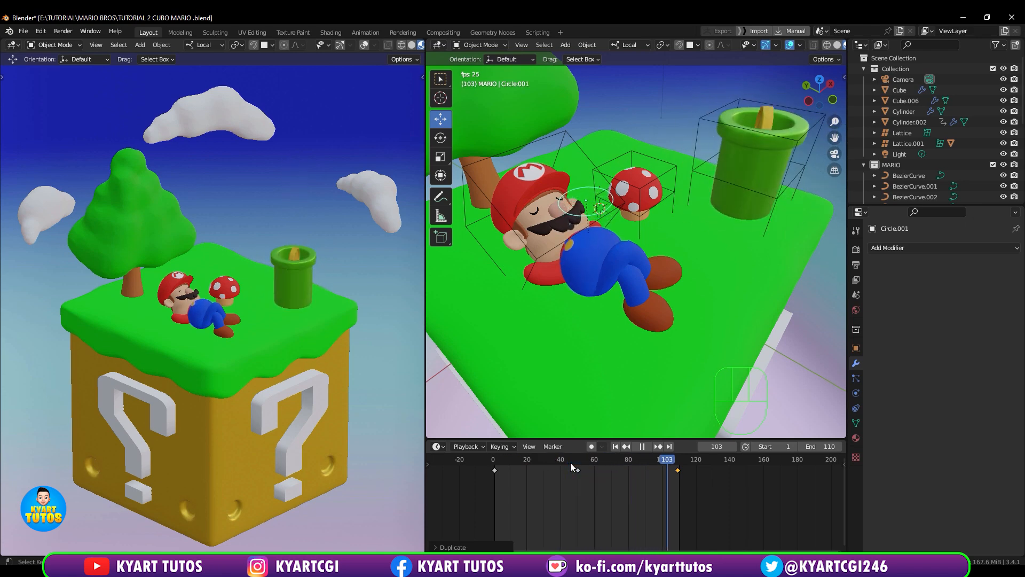
{"action": "key", "text": "space"}
{"action": "key", "text": "space"}
{"action": "mouse_move", "coordinate": [569, 464]}
{"action": "left_mouse_down"}
{"action": "mouse_move", "coordinate": [633, 466]}
{"action": "mouse_move", "coordinate": [563, 483]}
{"action": "left_mouse_up"}
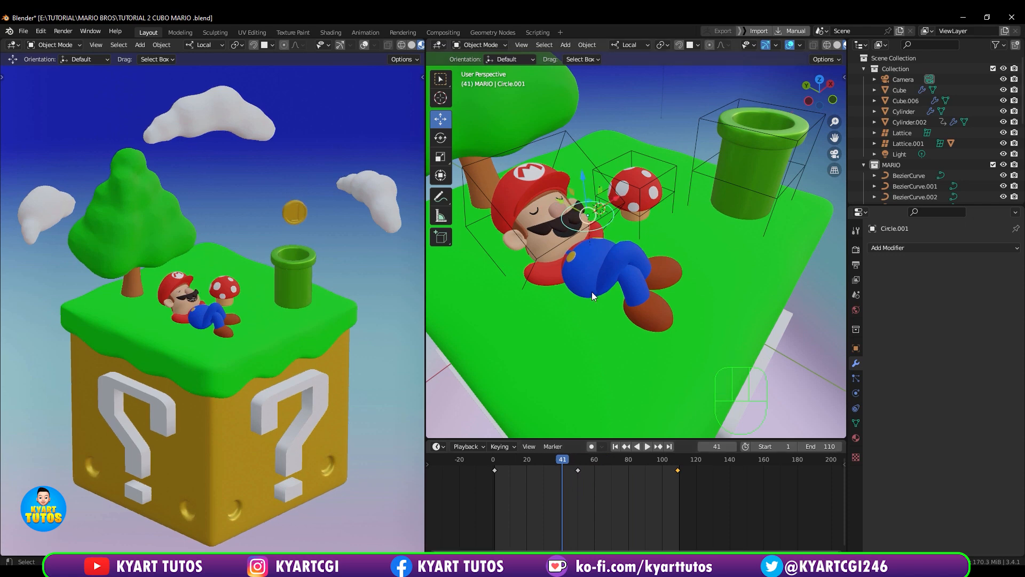
- Select the mouth inside Mario's moustache and scrub to frame 65 to check the timing of its keyframes
{"action": "left_click", "coordinate": [559, 233]}
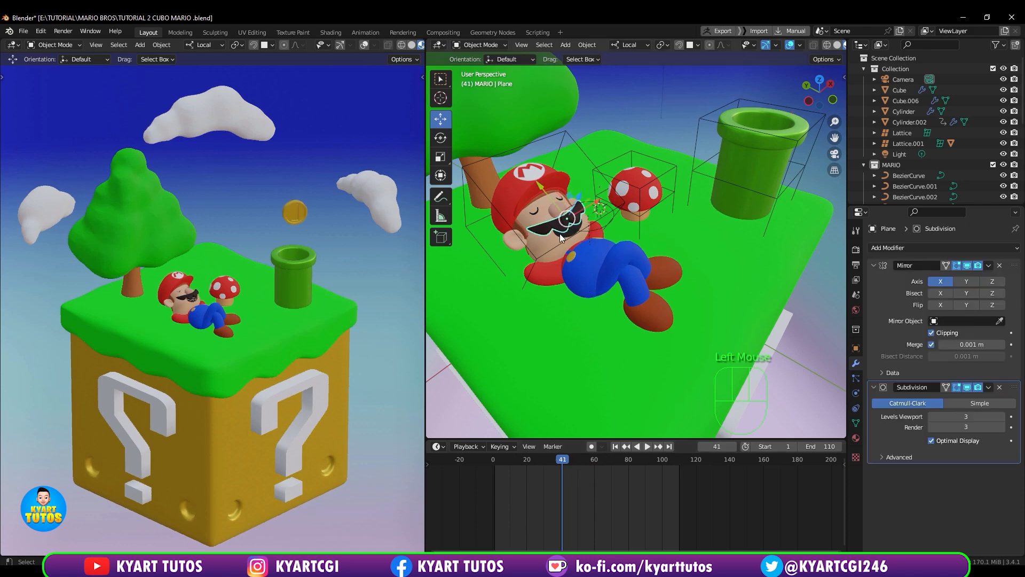
{"action": "left_click", "coordinate": [568, 234]}
{"action": "left_click", "coordinate": [568, 233]}
{"action": "left_click", "coordinate": [560, 236]}
{"action": "left_click_drag", "start_coordinate": [572, 460], "coordinate": [602, 466]}
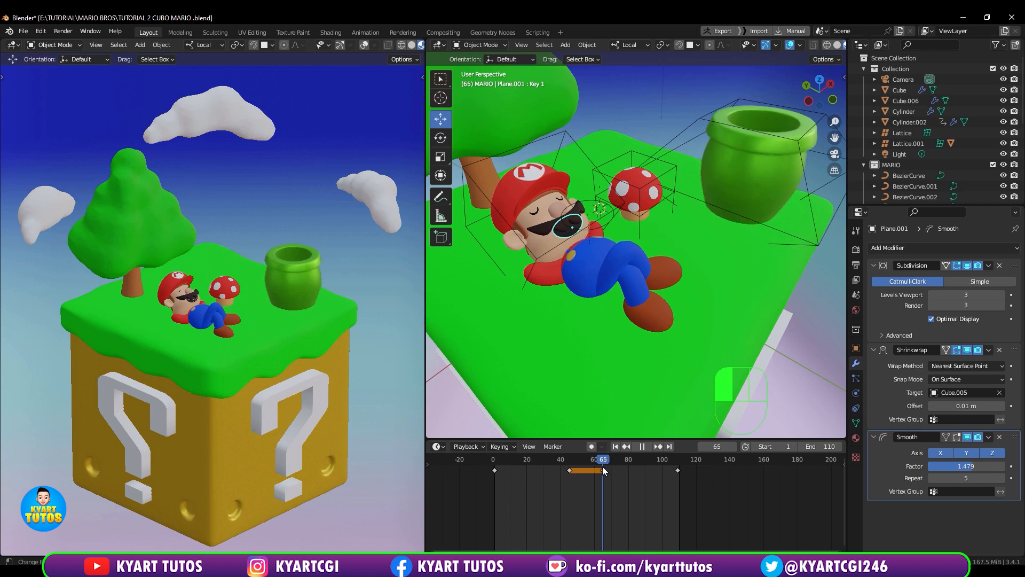
- Move the breathing circle's middle keyframe to frame 45 and duplicate it to about frame 64
{"action": "left_click", "coordinate": [601, 225]}
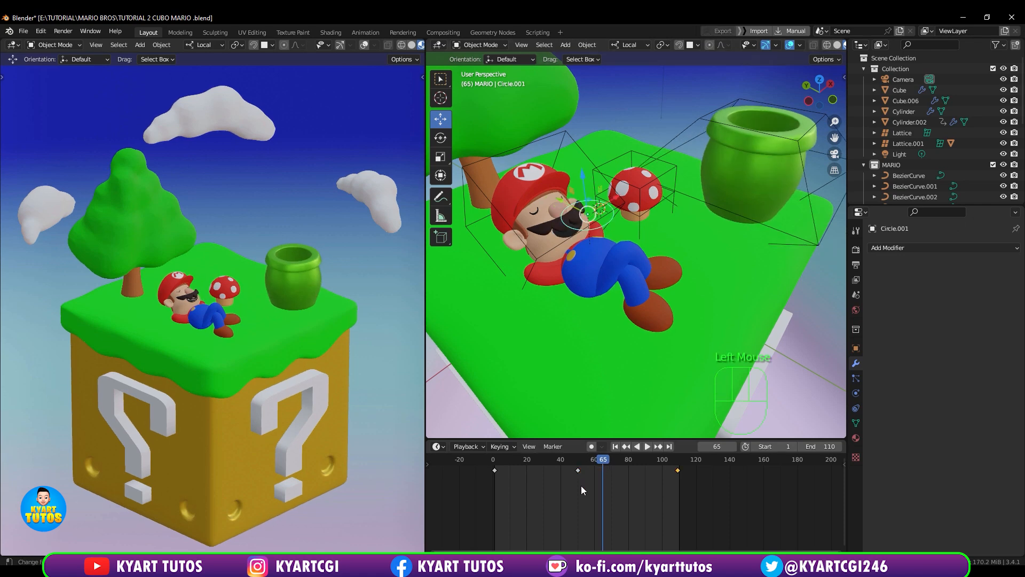
{"action": "left_click_drag", "start_coordinate": [600, 465], "coordinate": [570, 472]}
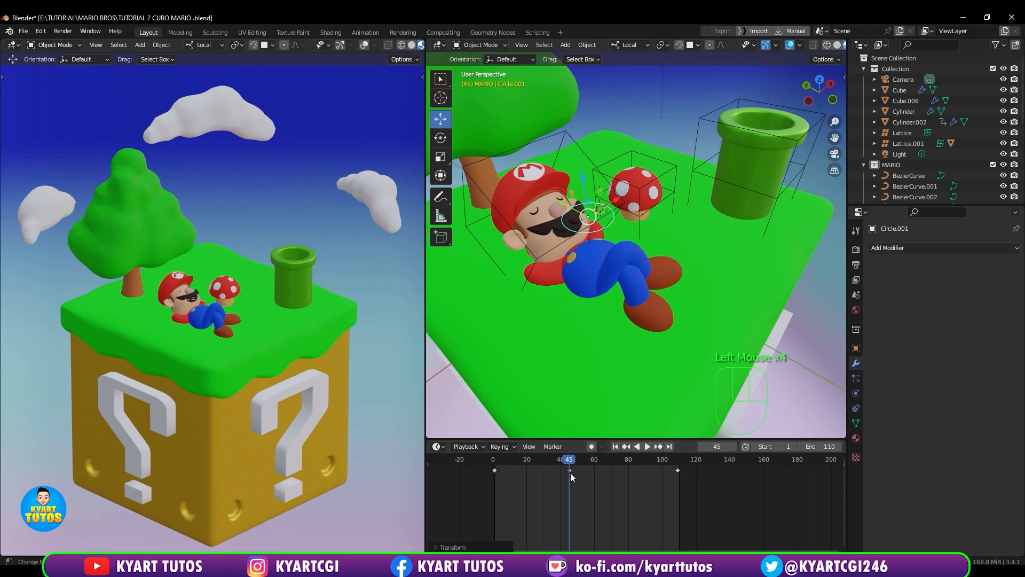
{"action": "key", "text": "shift+d"}
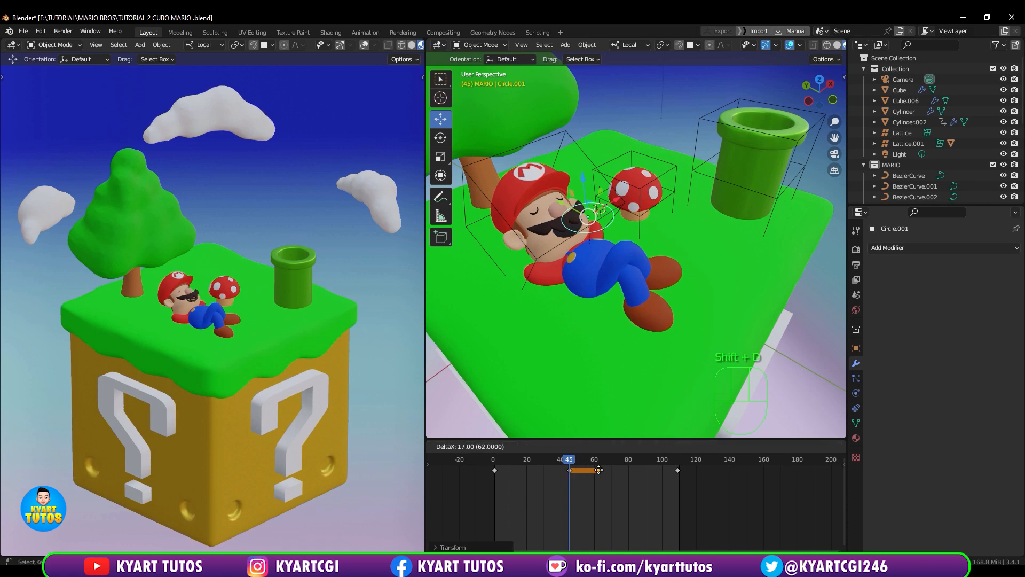
{"action": "left_click", "coordinate": [603, 470]}
- Scrub back to the start and play the animation to check the held breathing pose
{"action": "left_click", "coordinate": [601, 458]}
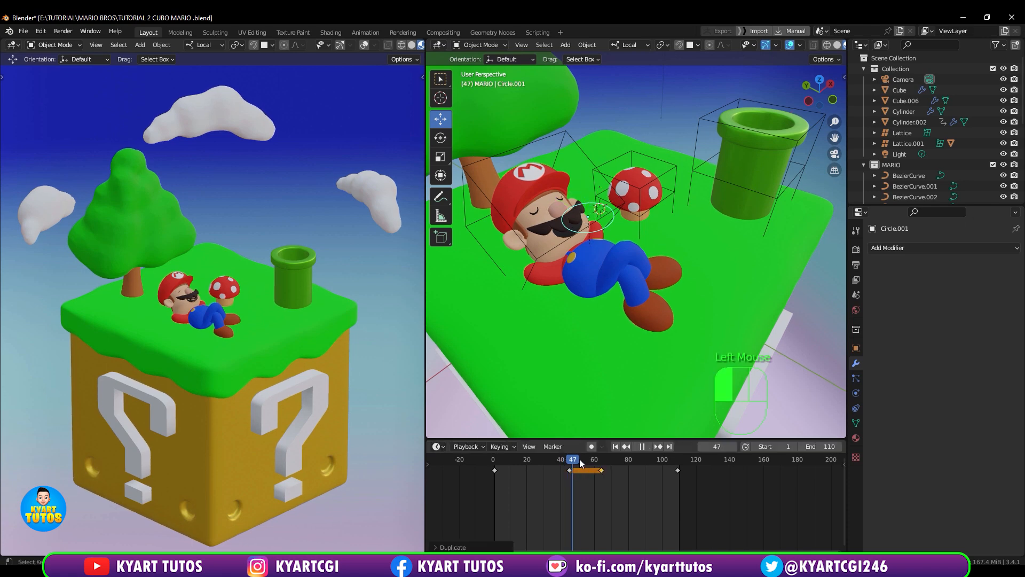
{"action": "left_click", "coordinate": [601, 457]}
{"action": "left_click_drag", "start_coordinate": [601, 457], "coordinate": [495, 492]}
{"action": "key", "text": "space"}
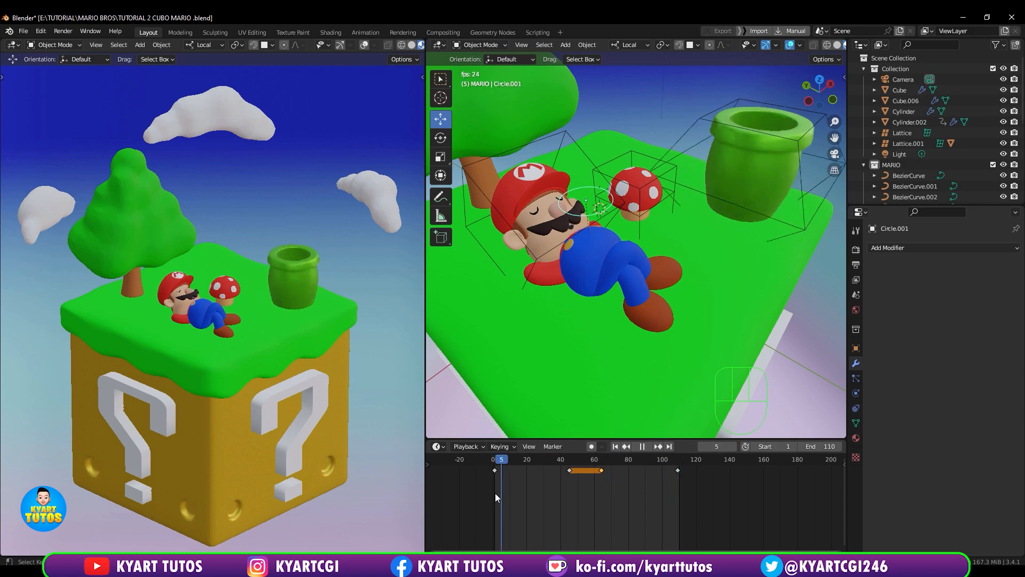
{"action": "key", "text": "space"}
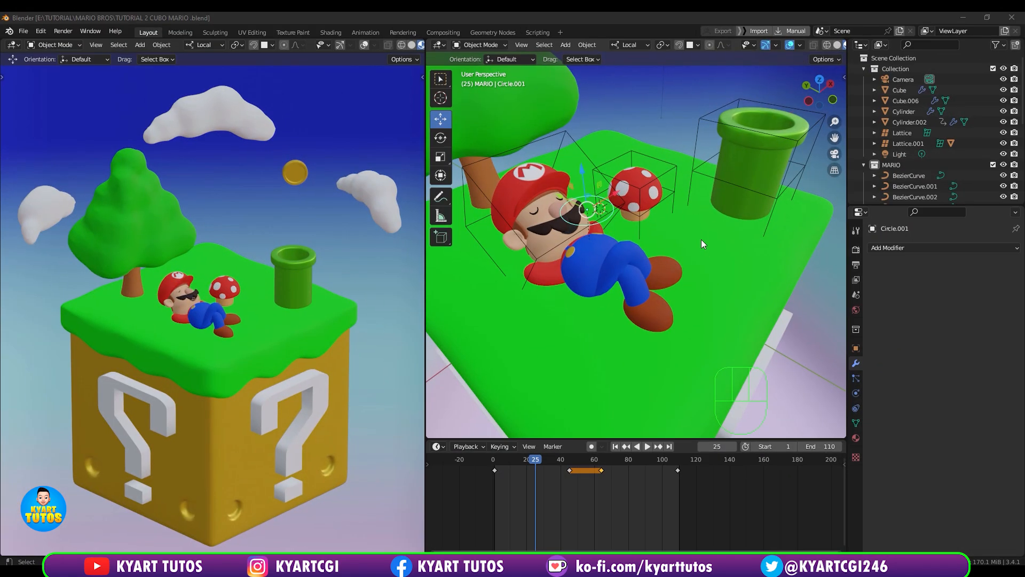
- From the top view, scale the cloud behind the block (Mball.012) to about 0.78 and rotate it about 6°
{"action": "left_click", "coordinate": [700, 240]}
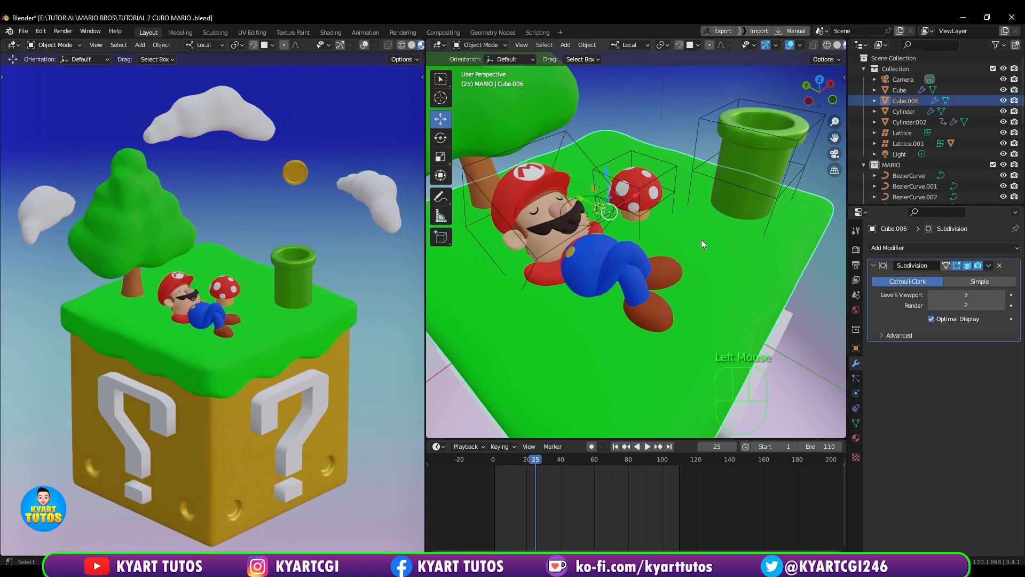
{"action": "key", "text": "KP_7"}
{"action": "middle_click_drag", "start_coordinate": [700, 243], "coordinate": [617, 357], "text": "shift"}
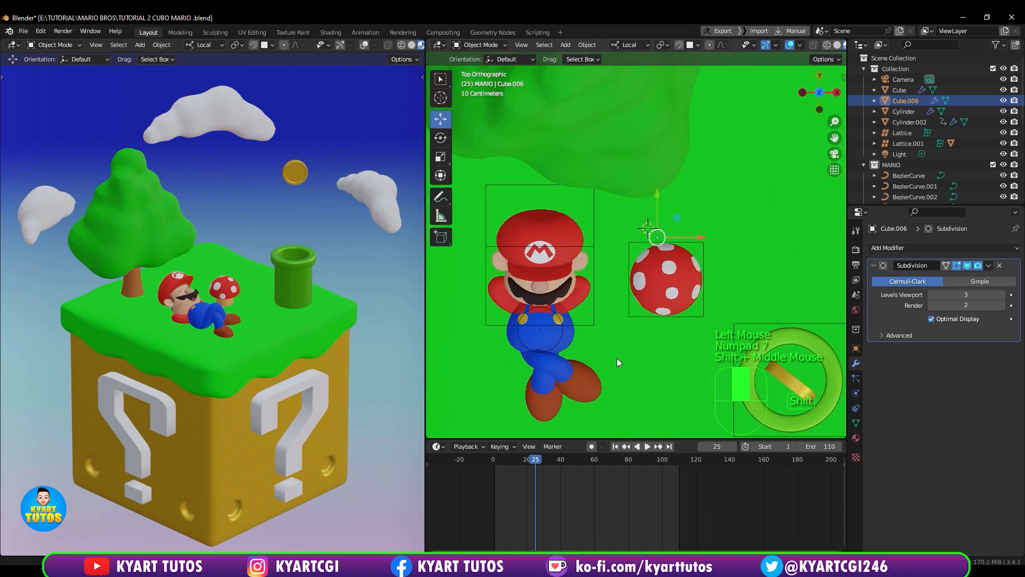
{"action": "scroll", "coordinate": [624, 294], "scroll_direction": "down", "scroll_amount": 2}
{"action": "middle_click_drag", "start_coordinate": [637, 280], "coordinate": [580, 312], "text": "shift"}
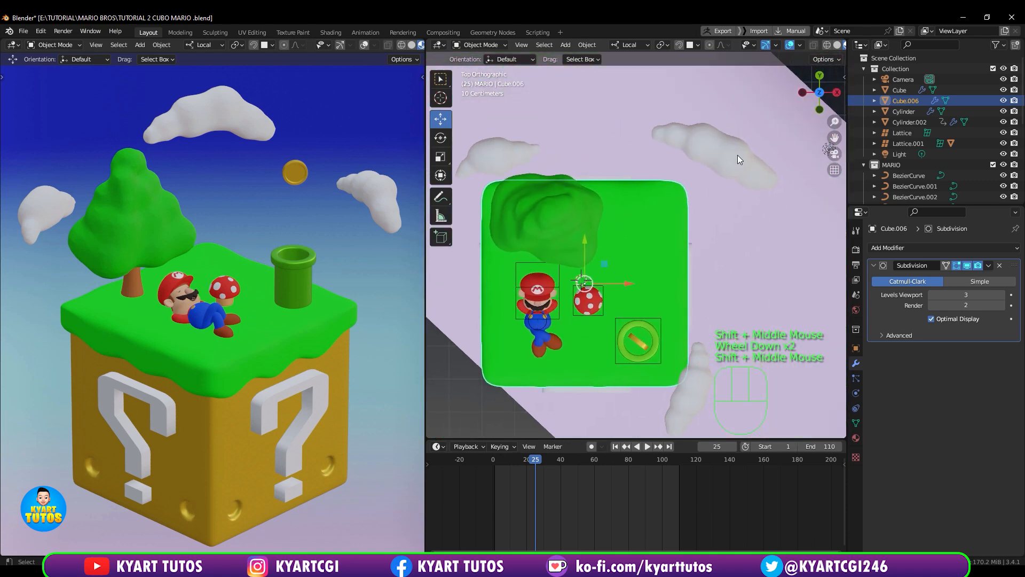
{"action": "left_click", "coordinate": [735, 158]}
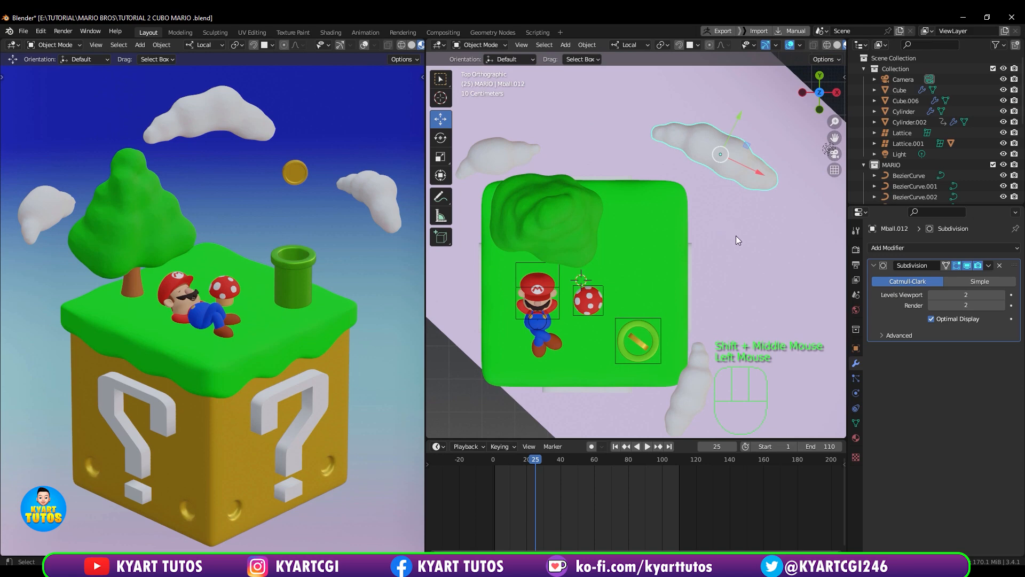
{"action": "key", "text": "s"}
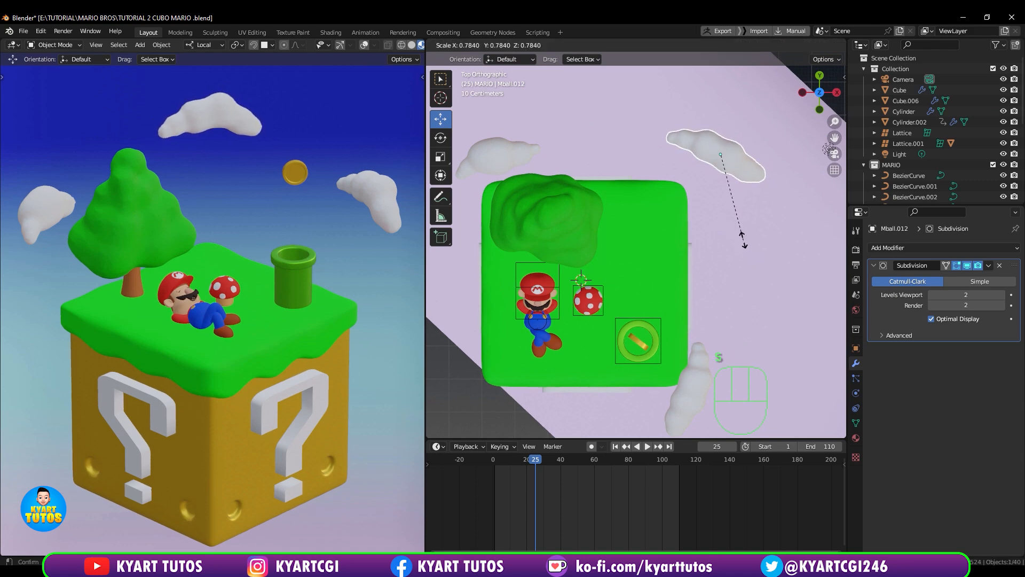
{"action": "left_click", "coordinate": [745, 243]}
{"action": "middle_click_drag", "start_coordinate": [743, 241], "coordinate": [683, 251], "text": "shift"}
{"action": "scroll", "coordinate": [663, 242], "scroll_direction": "down", "scroll_amount": 1}
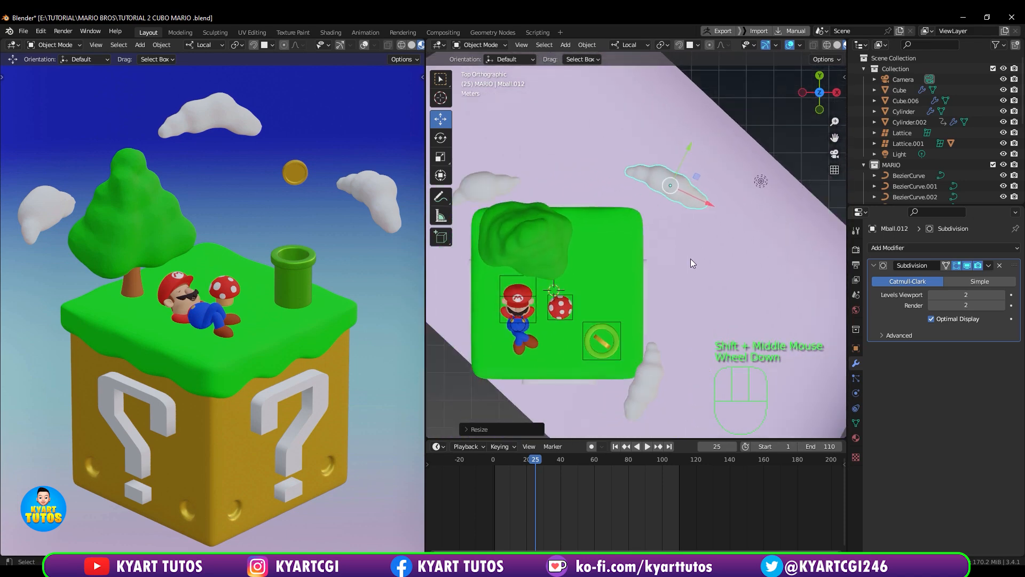
{"action": "key", "text": "r"}
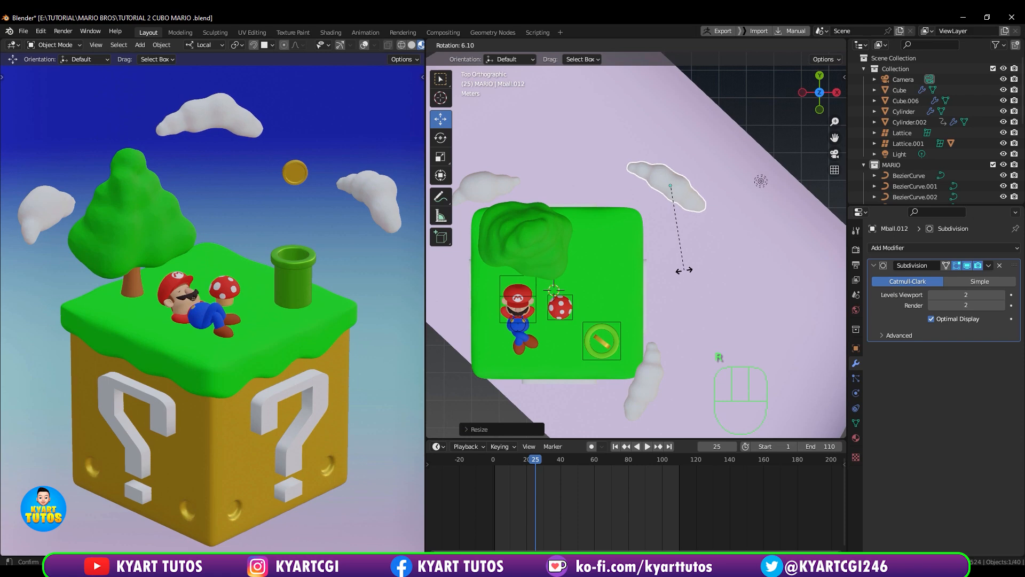
{"action": "left_click", "coordinate": [684, 270]}
- Scale the cloud beside the pipe (Mball.002) down to about 0.93
{"action": "left_click", "coordinate": [642, 395]}
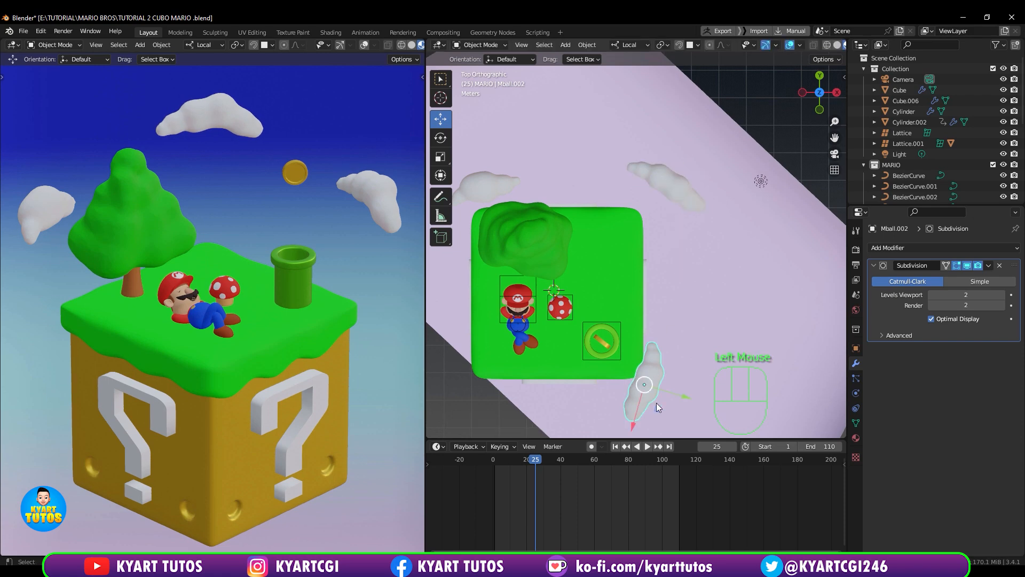
{"action": "key", "text": "s"}
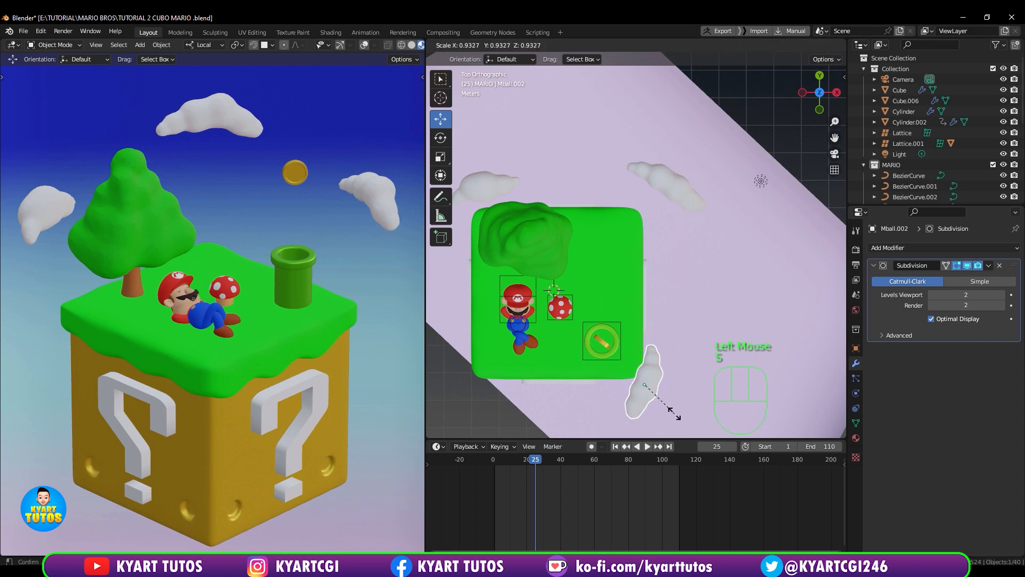
{"action": "left_click", "coordinate": [675, 412]}
- Resize the cloud behind the tree (Mball.001) slightly and rotate it about 13°
{"action": "left_click", "coordinate": [495, 178]}
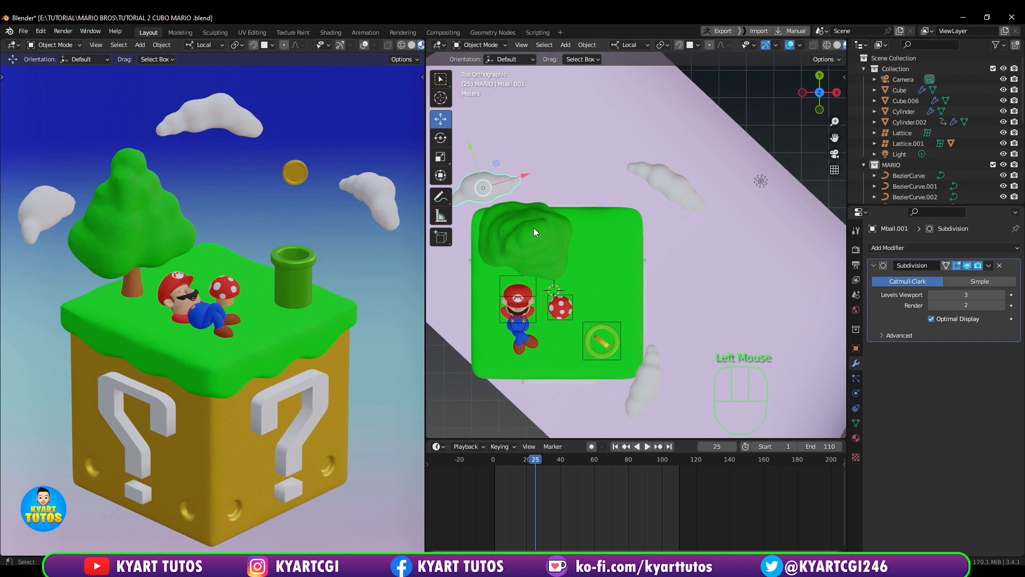
{"action": "key", "text": "s"}
{"action": "left_click", "coordinate": [565, 262]}
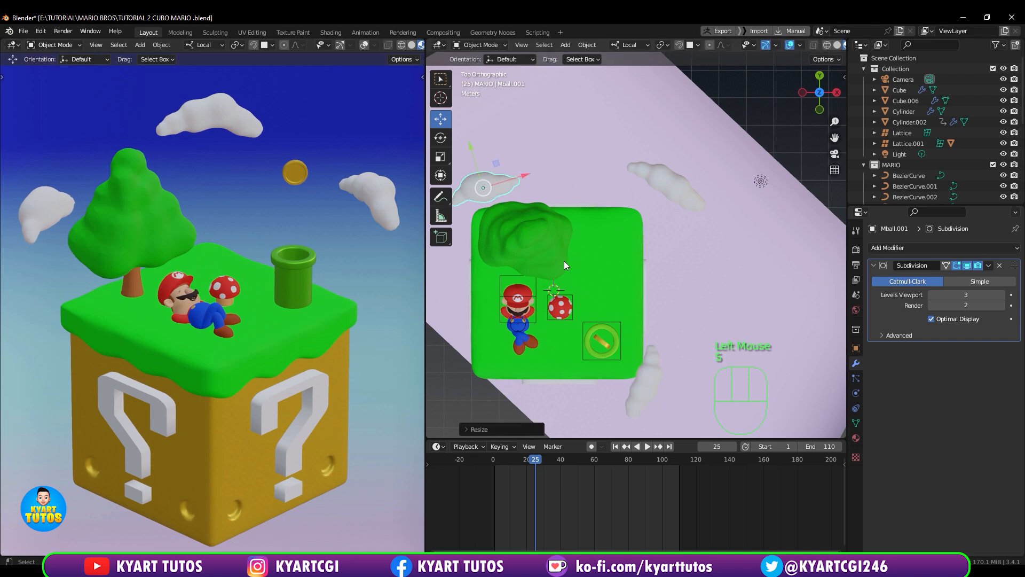
{"action": "key", "text": "r"}
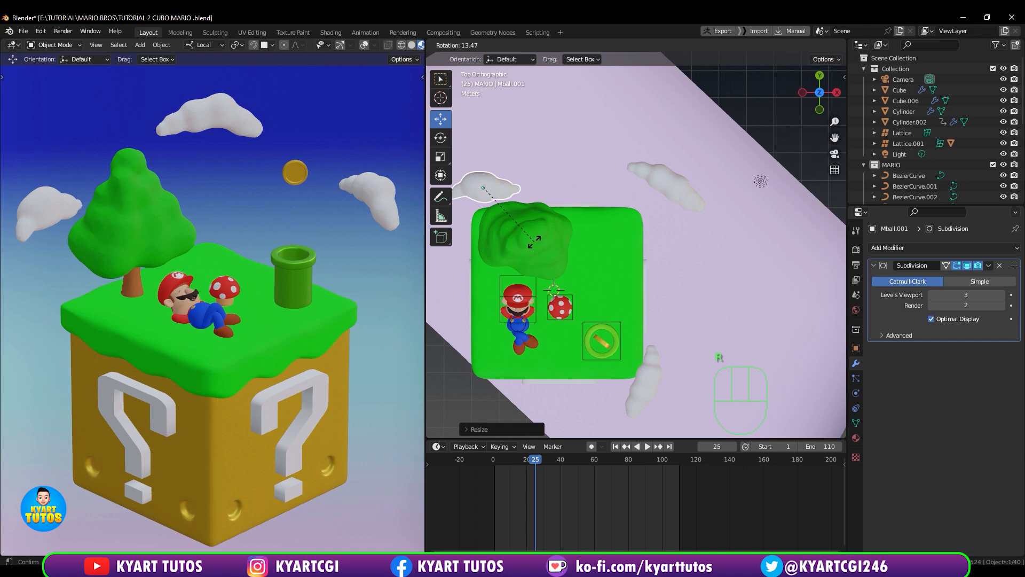
{"action": "left_click", "coordinate": [534, 240]}
- Move the cloud behind the tree farther back from the block and check its placement in the front view
{"action": "key", "text": "g"}
{"action": "left_click", "coordinate": [510, 166]}
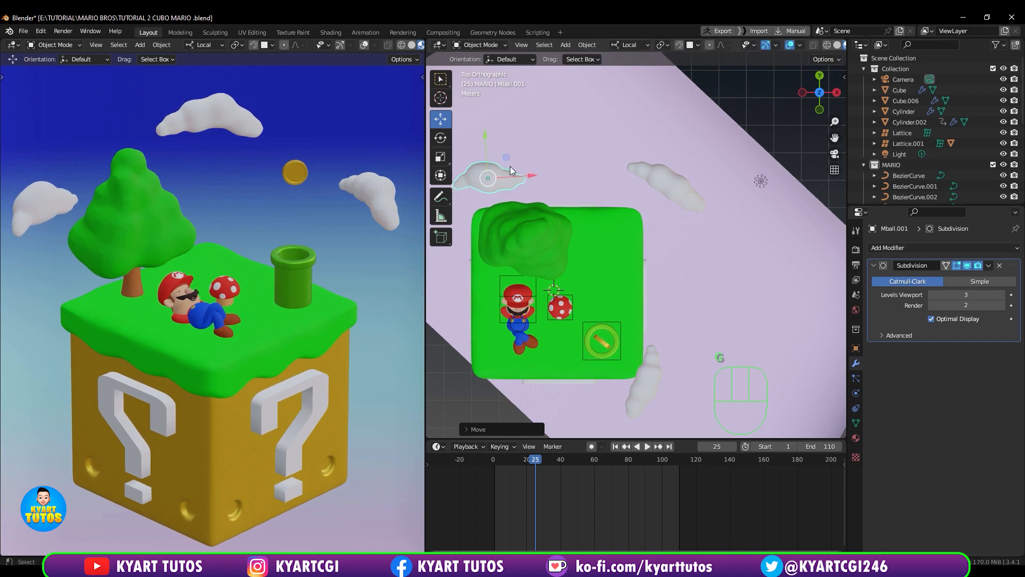
{"action": "left_click_drag", "start_coordinate": [526, 176], "coordinate": [535, 176]}
{"action": "left_click_drag", "start_coordinate": [492, 148], "coordinate": [493, 136]}
{"action": "left_click_drag", "start_coordinate": [526, 169], "coordinate": [496, 157]}
{"action": "key", "text": "KP_1"}
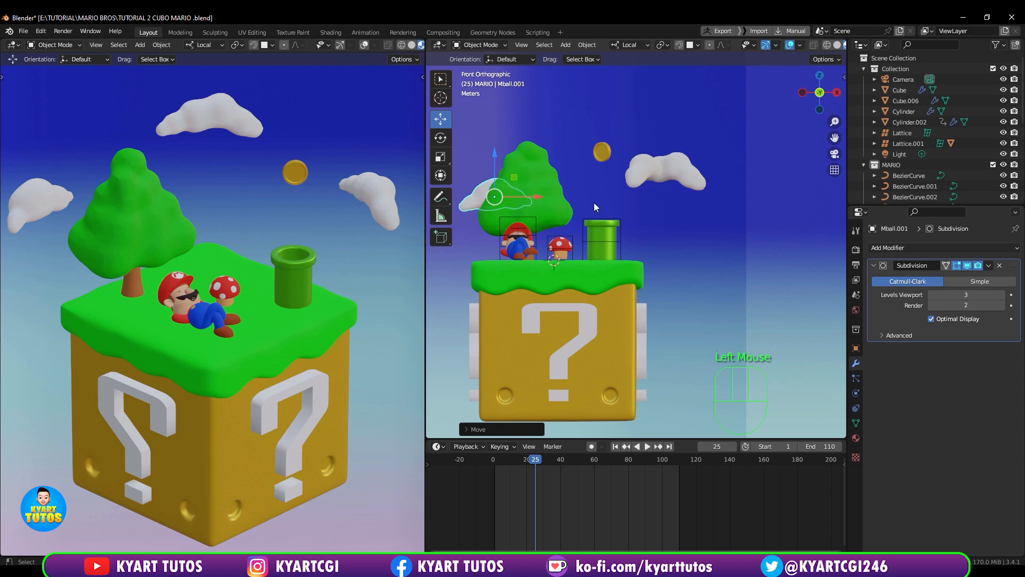
- Select the back cloud (Mball.012) in the top view and insert a Location & Rotation keyframe at frame 60
{"action": "key", "text": "KP_7"}
{"action": "middle_click_drag", "start_coordinate": [643, 219], "coordinate": [667, 245], "text": "shift"}
{"action": "scroll", "coordinate": [650, 205], "scroll_direction": "down", "scroll_amount": 2}
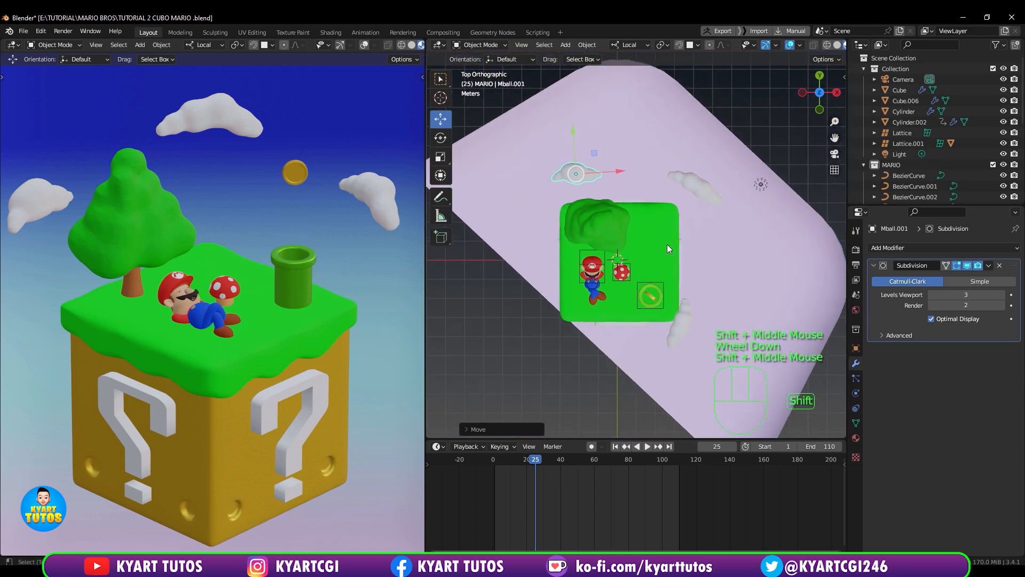
{"action": "left_click", "coordinate": [703, 194]}
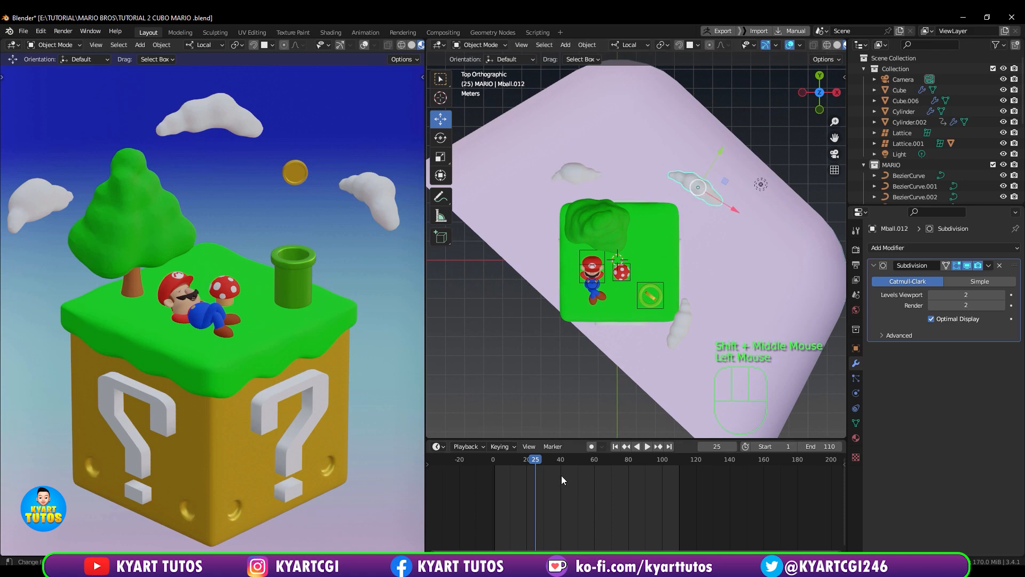
{"action": "left_click_drag", "start_coordinate": [529, 460], "coordinate": [495, 463]}
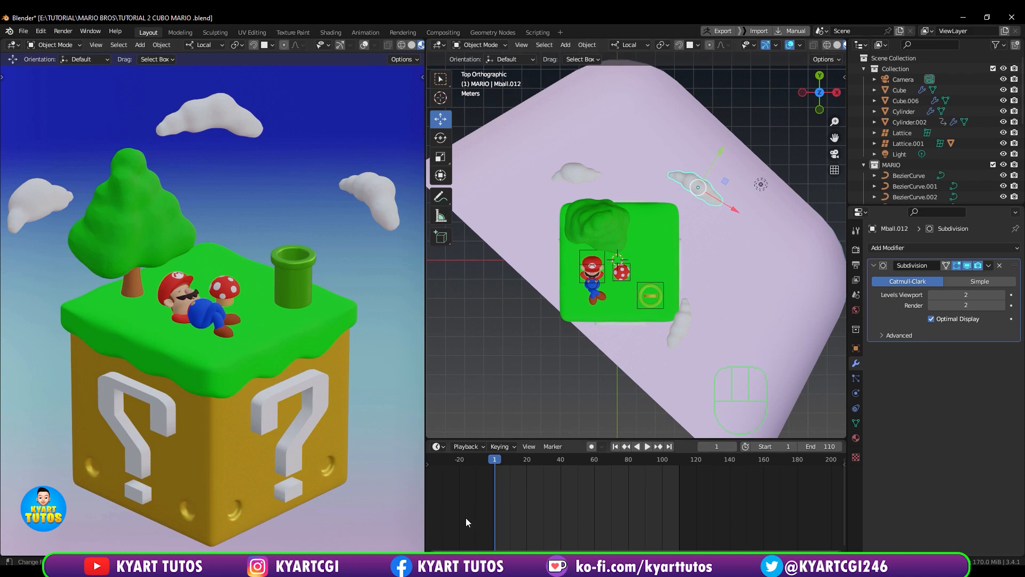
{"action": "left_click_drag", "start_coordinate": [498, 465], "coordinate": [594, 476]}
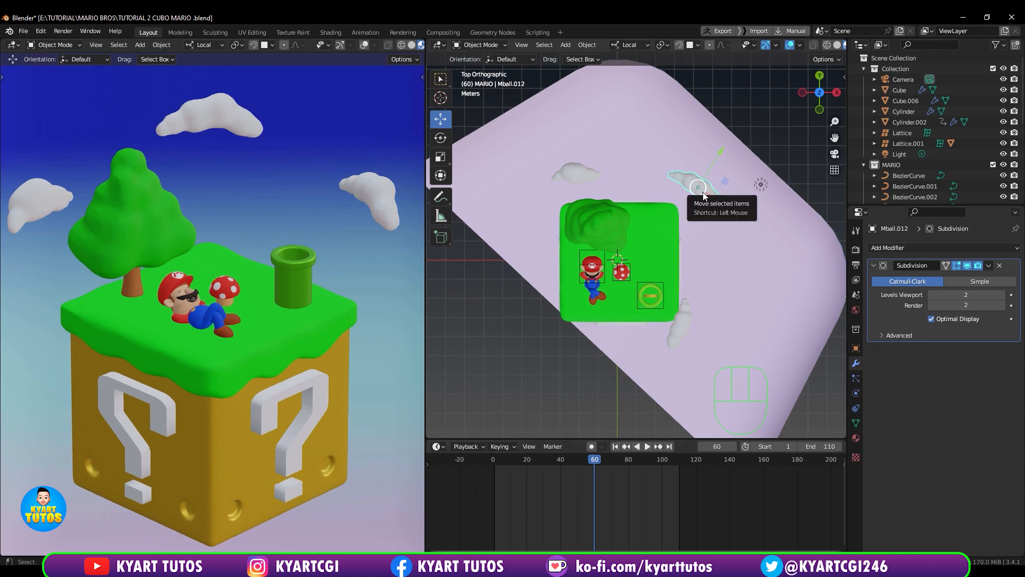
{"action": "key", "text": "i"}
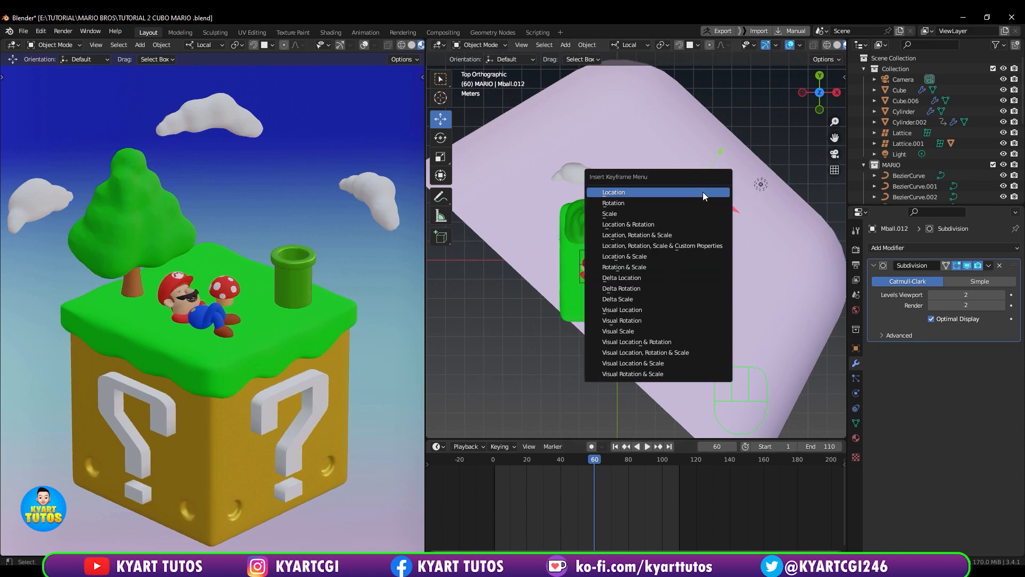
{"action": "left_click", "coordinate": [700, 223]}
- At frame 1, move the back cloud about 2 m toward the tree's side, rotate it about -16°, and insert a Location & Rotation keyframe
{"action": "left_click_drag", "start_coordinate": [597, 462], "coordinate": [494, 473]}
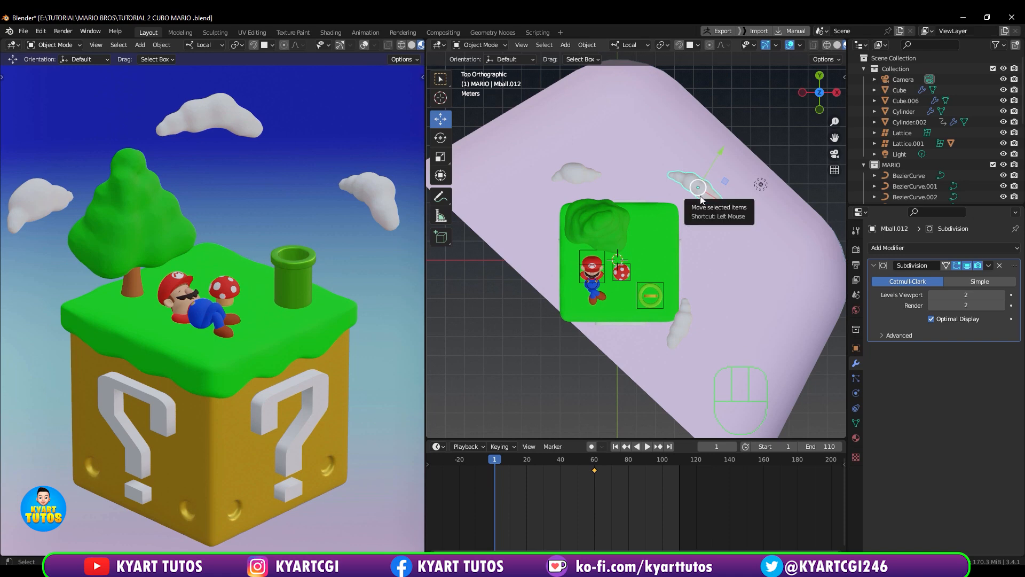
{"action": "key", "text": "g"}
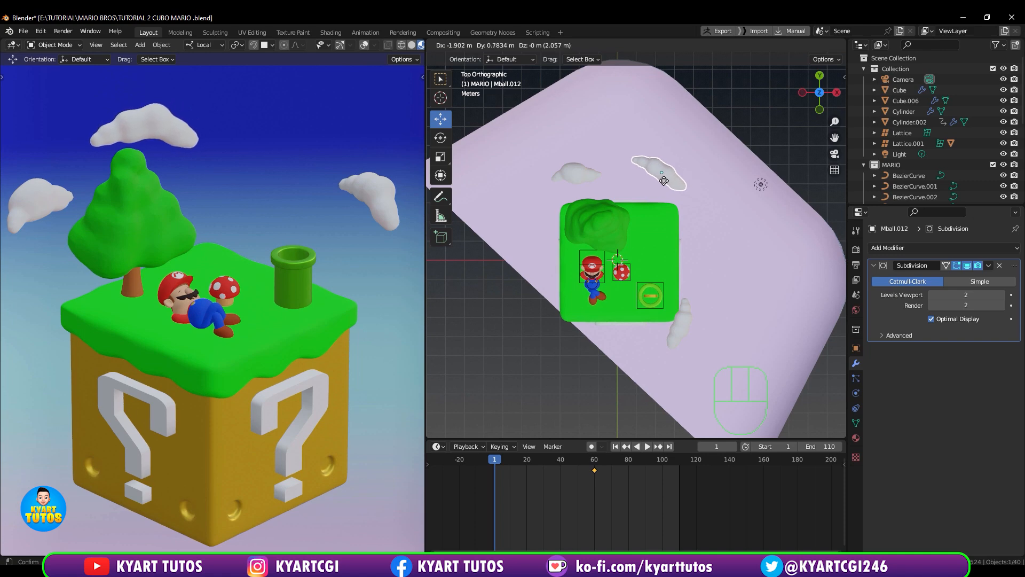
{"action": "left_click", "coordinate": [665, 178]}
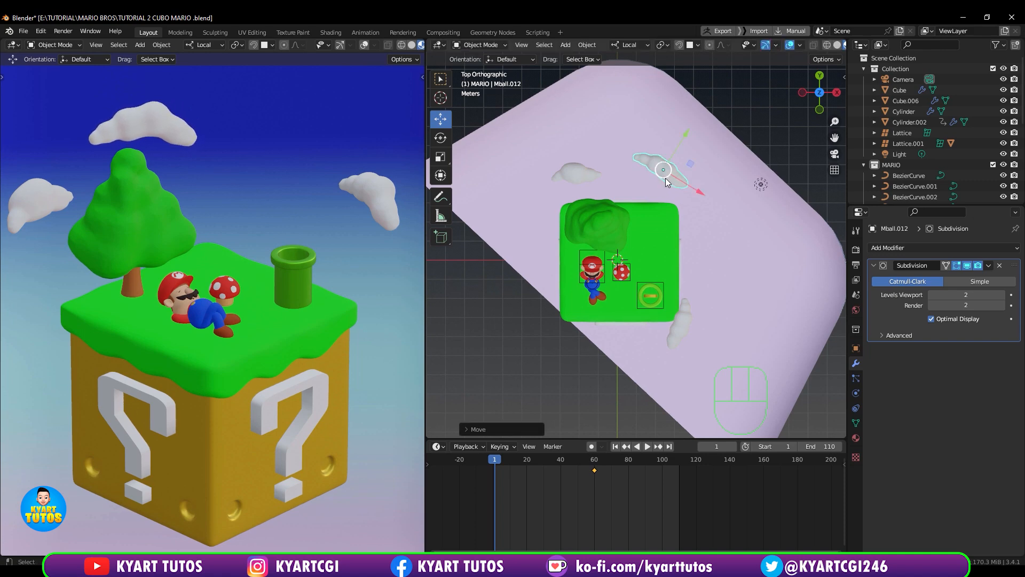
{"action": "key", "text": "r"}
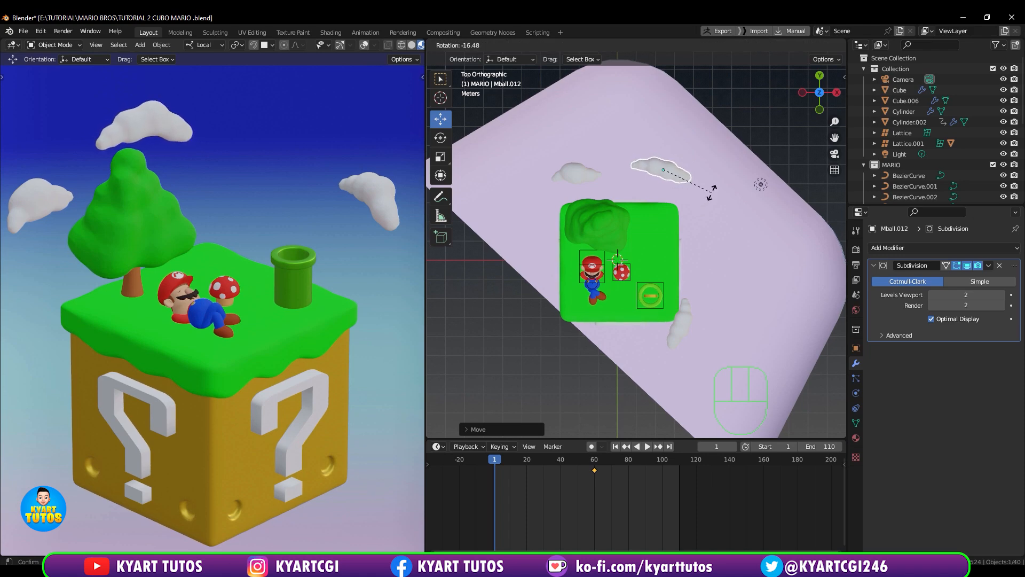
{"action": "left_click", "coordinate": [710, 194]}
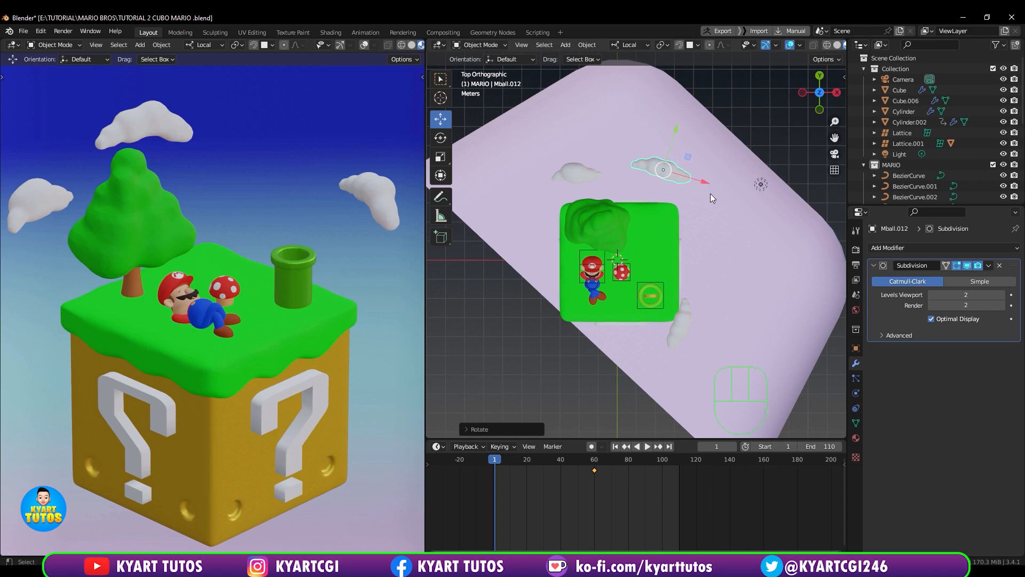
{"action": "key", "text": "i"}
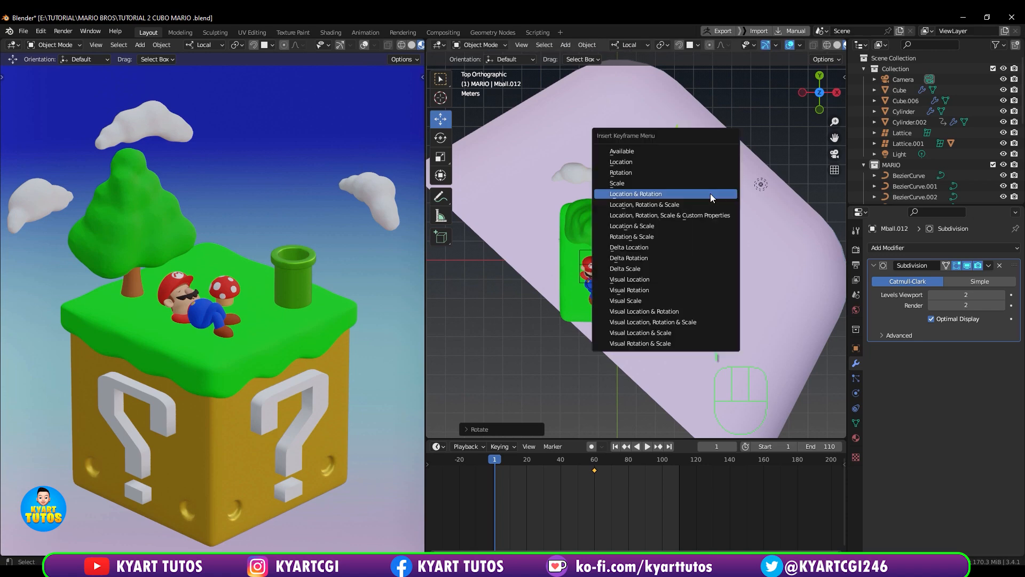
{"action": "left_click", "coordinate": [709, 193]}
- Shift the back cloud's frame 60 keyframe to frame 55 and duplicate its frame 1 keyframe to frame 110
{"action": "left_click_drag", "start_coordinate": [493, 462], "coordinate": [596, 511]}
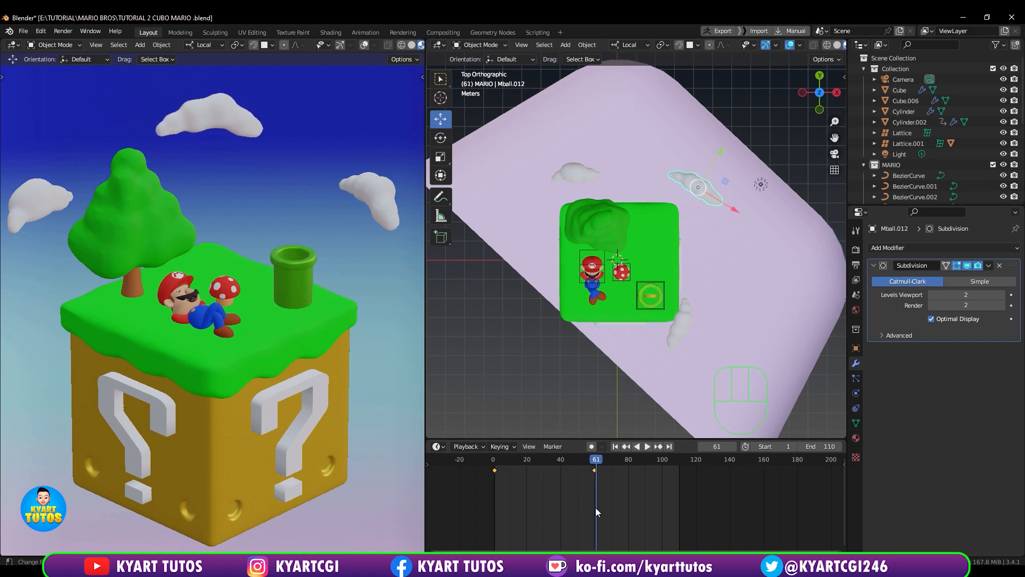
{"action": "left_click_drag", "start_coordinate": [593, 465], "coordinate": [585, 472]}
{"action": "left_click", "coordinate": [595, 471]}
{"action": "left_click", "coordinate": [493, 469]}
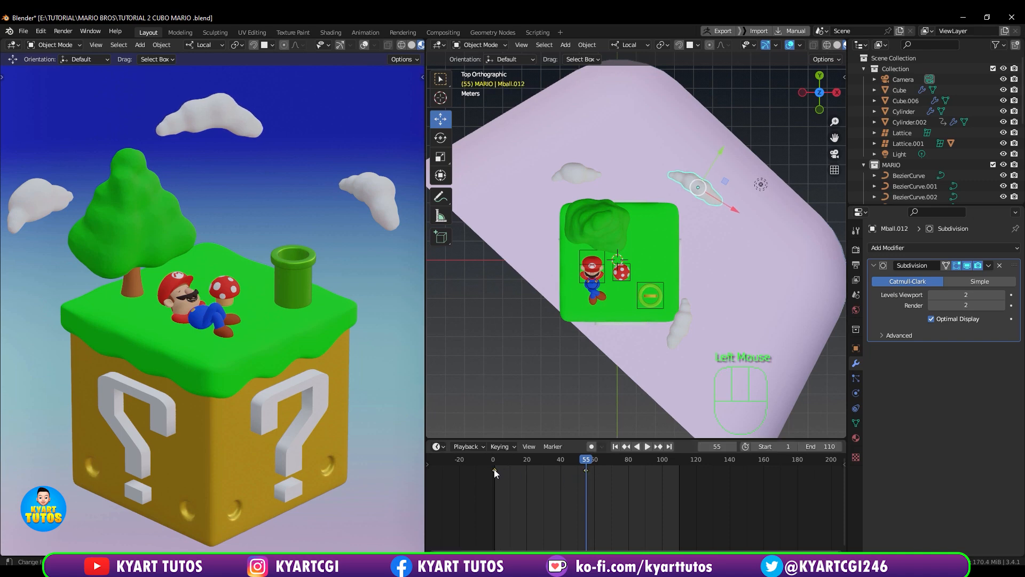
{"action": "key", "text": "shift+d"}
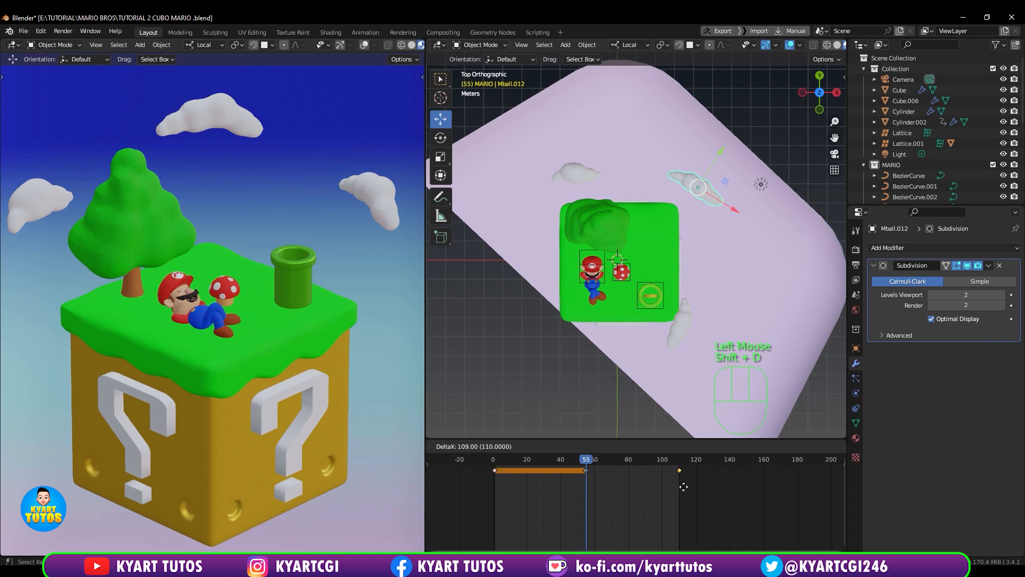
{"action": "left_click", "coordinate": [683, 486]}
{"action": "left_click_drag", "start_coordinate": [589, 460], "coordinate": [607, 492]}
{"action": "key", "text": "Down"}
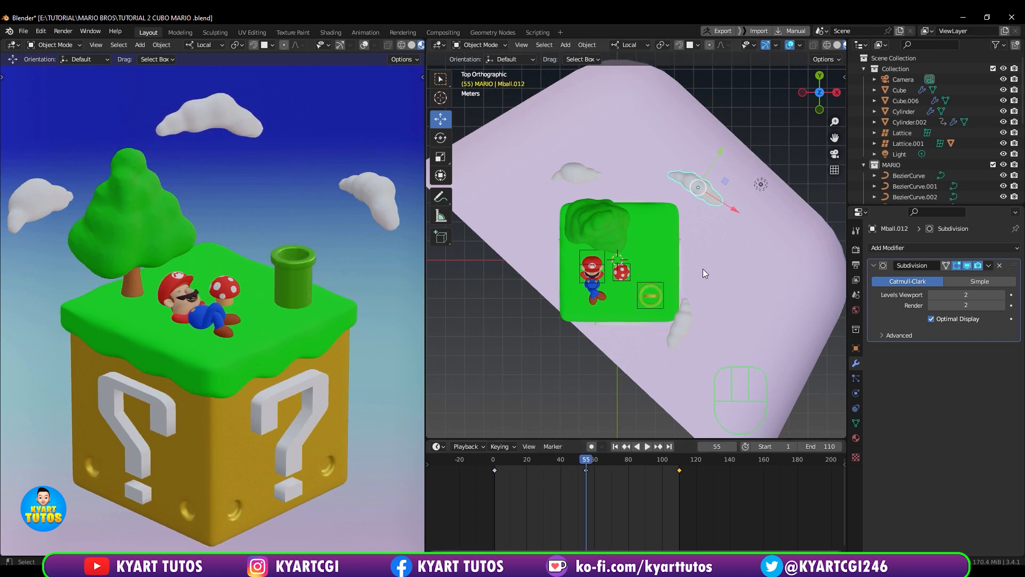
- At frame 55, move the back cloud (Mball.012) about 0.75 m away from the tree and rotate it slightly
{"action": "left_click", "coordinate": [732, 211]}
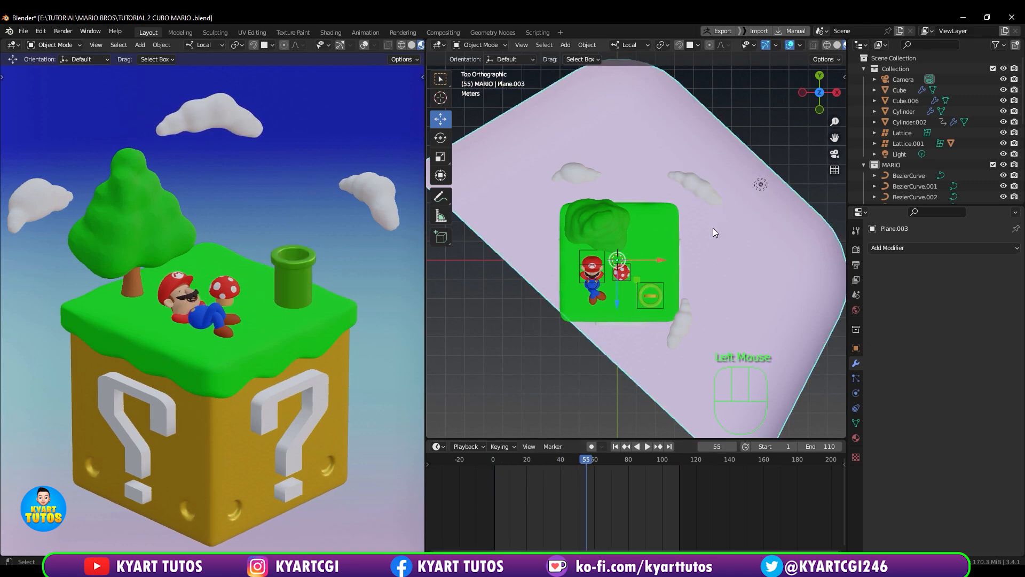
{"action": "key", "text": "g"}
{"action": "left_click", "coordinate": [709, 195]}
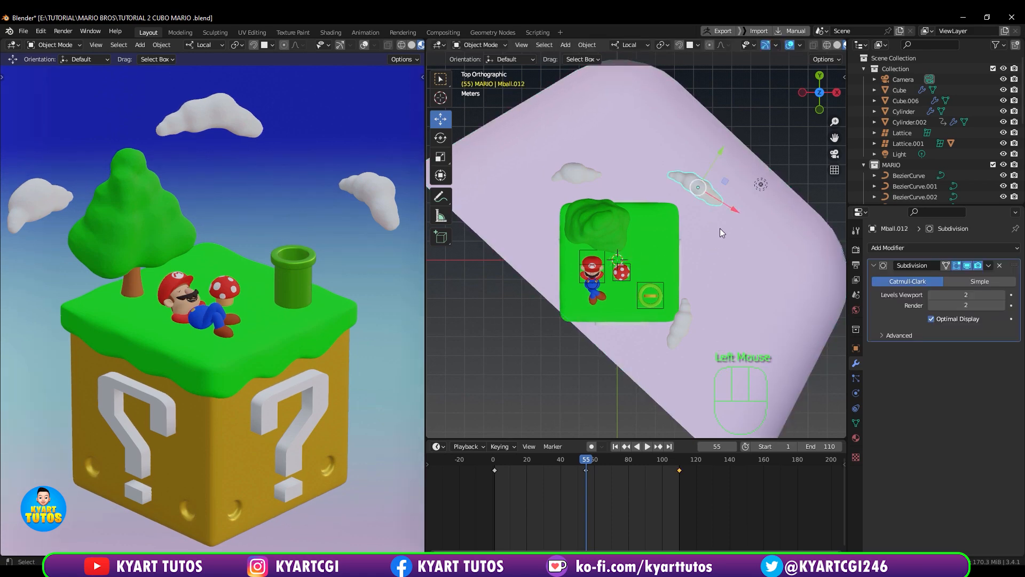
{"action": "key", "text": "g"}
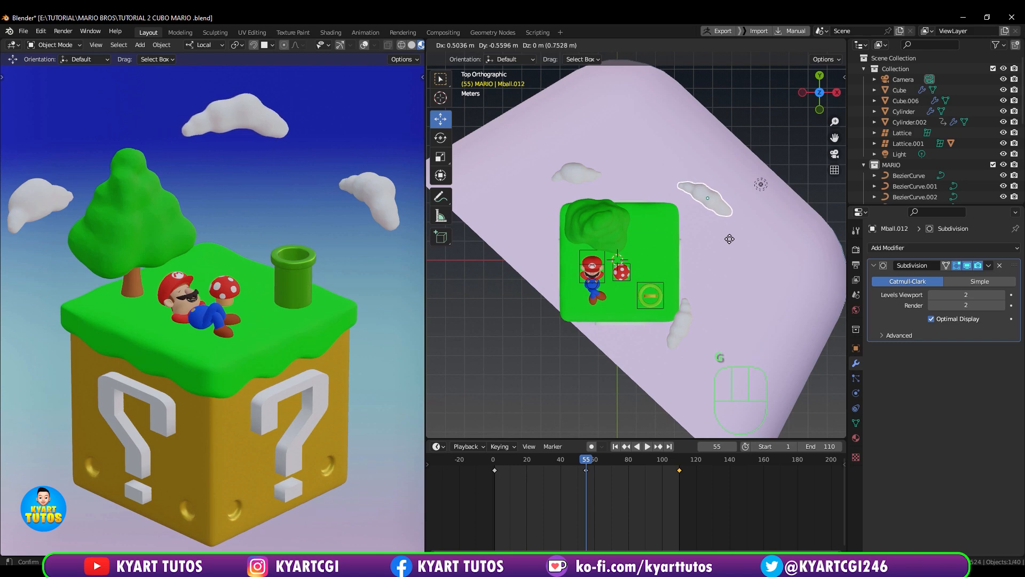
{"action": "left_click", "coordinate": [729, 239]}
{"action": "key", "text": "r"}
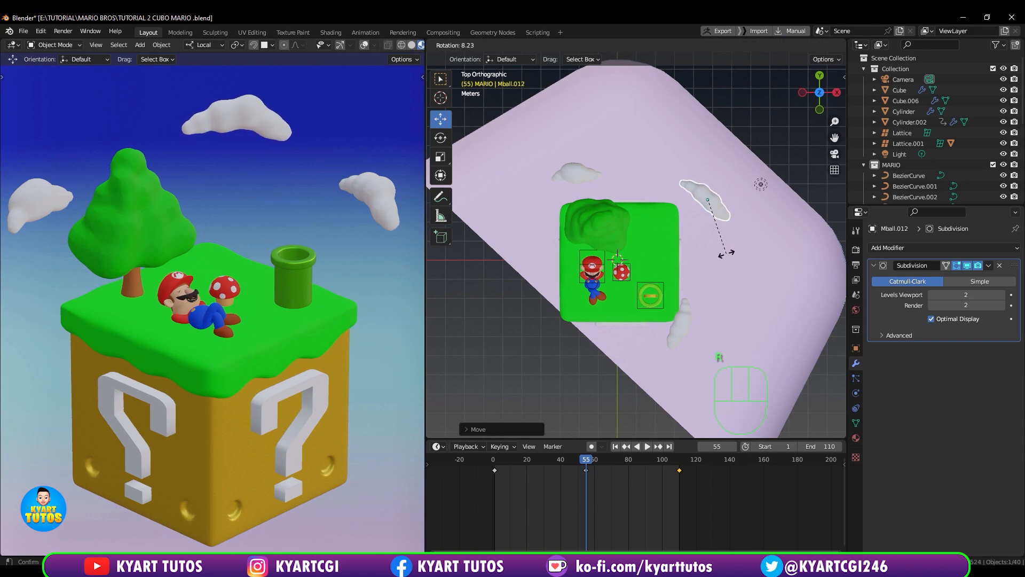
{"action": "left_click", "coordinate": [730, 251]}
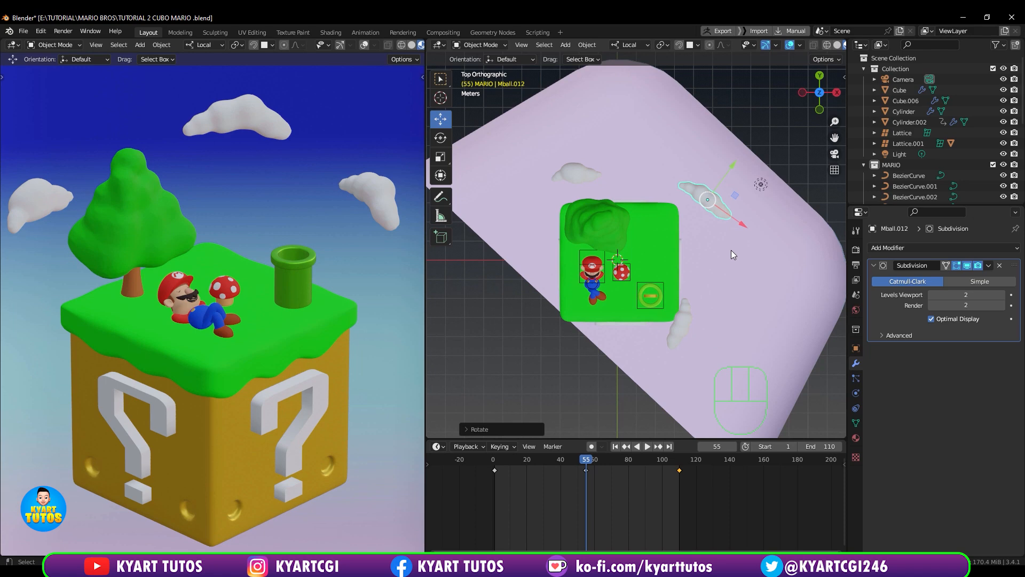
- Move the back cloud about 0.44 m closer to the block, fine-tune its rotation, and insert a Location & Rotation keyframe at frame 55
{"action": "key", "text": "g"}
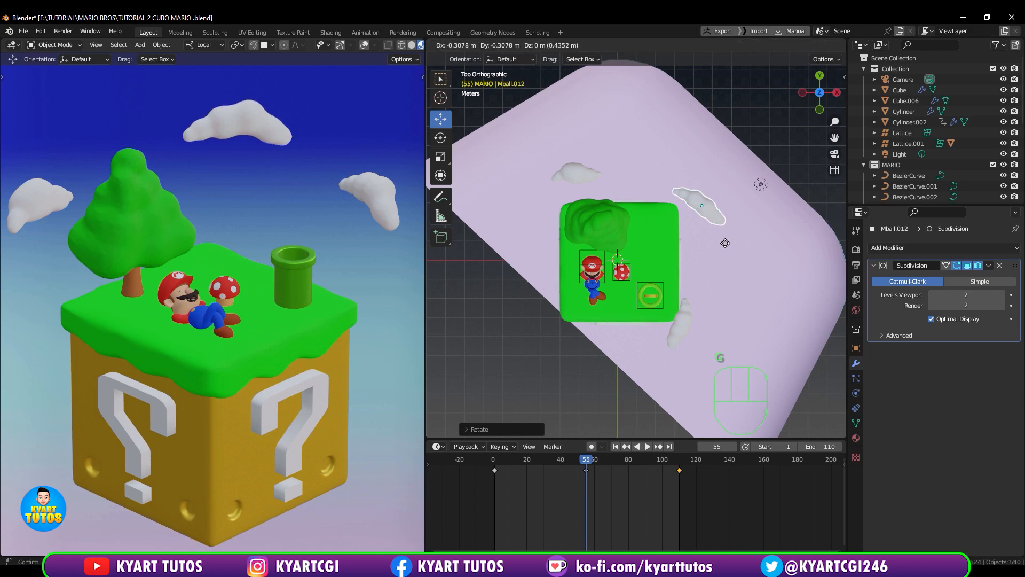
{"action": "left_click", "coordinate": [725, 243]}
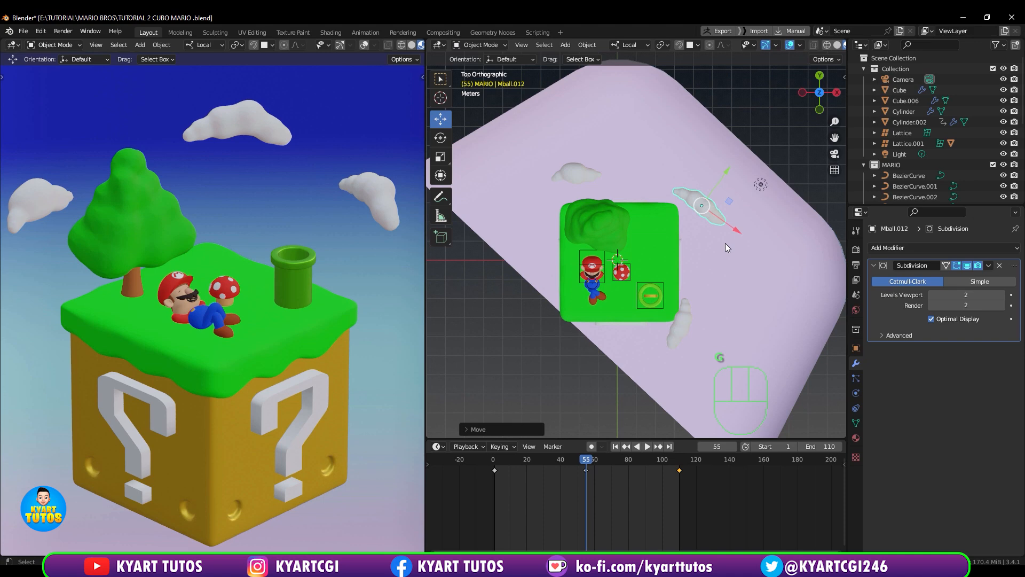
{"action": "key", "text": "r"}
{"action": "left_click", "coordinate": [724, 245]}
{"action": "key", "text": "i"}
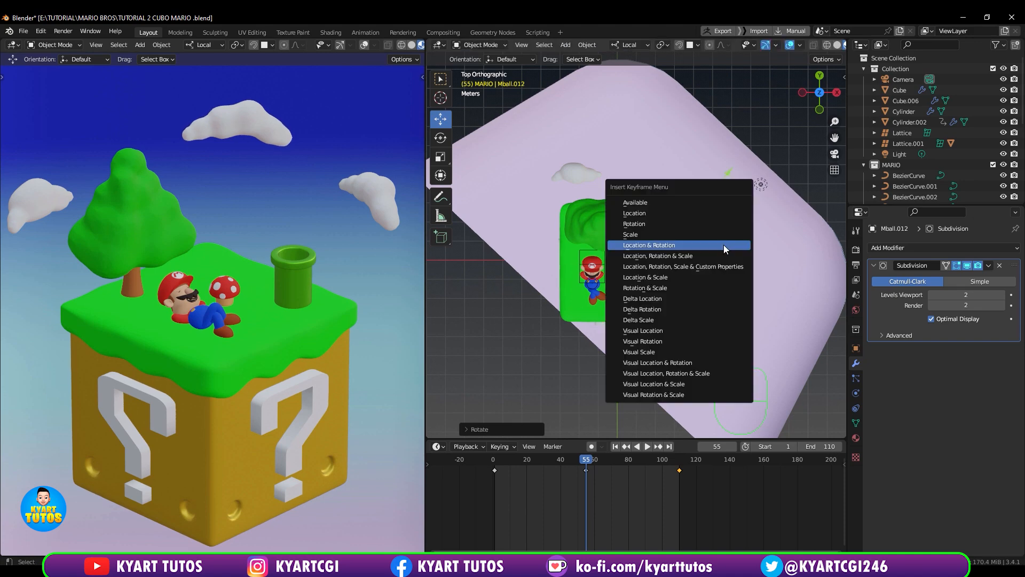
{"action": "left_click", "coordinate": [723, 243]}
- Play and scrub the animation to check the back cloud's drift across its three keyframes
{"action": "left_click_drag", "start_coordinate": [589, 464], "coordinate": [483, 468]}
{"action": "key", "text": "space"}
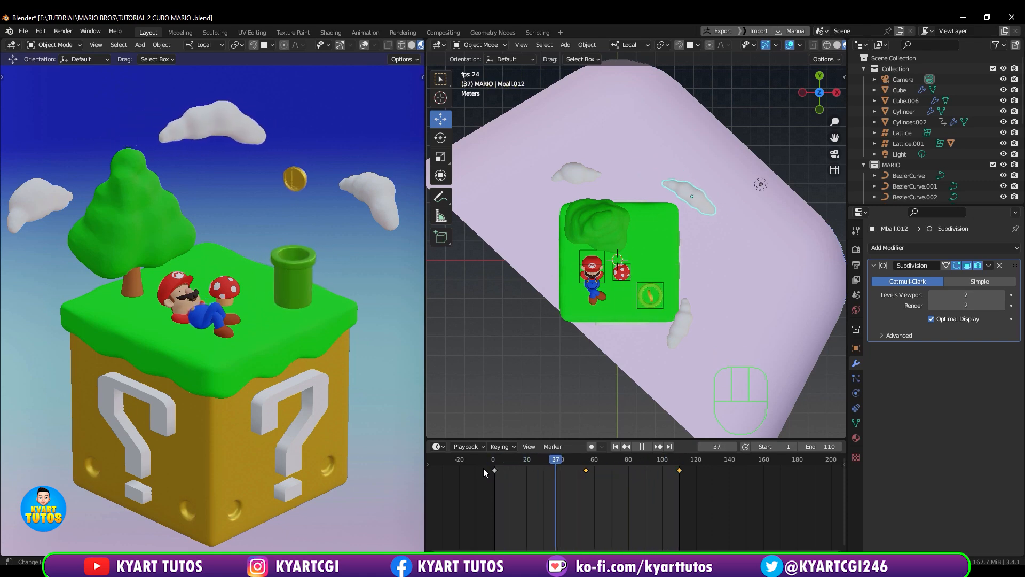
{"action": "key", "text": "space"}
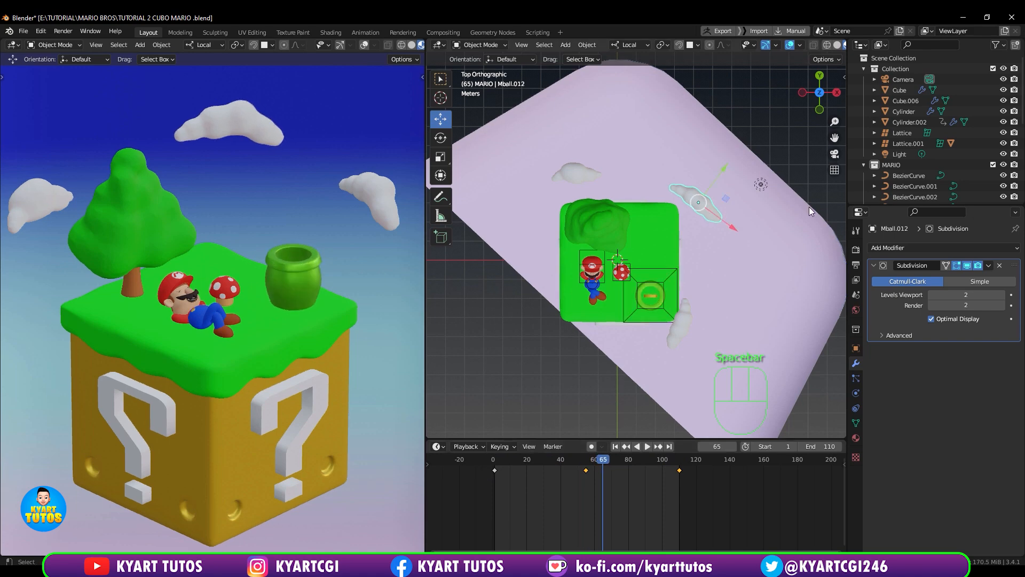
{"action": "key", "text": "ctrl+z"}
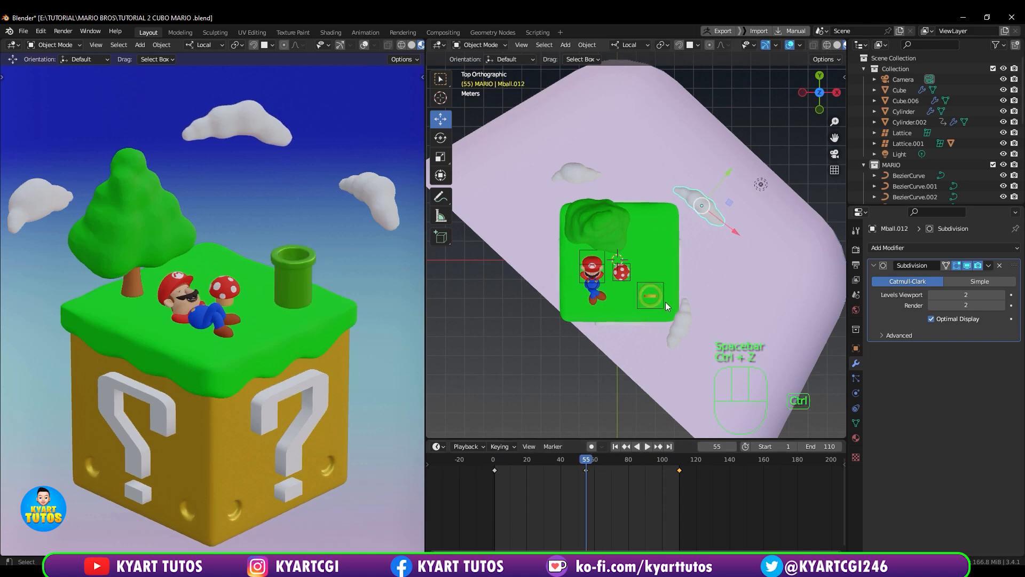
{"action": "key", "text": "space"}
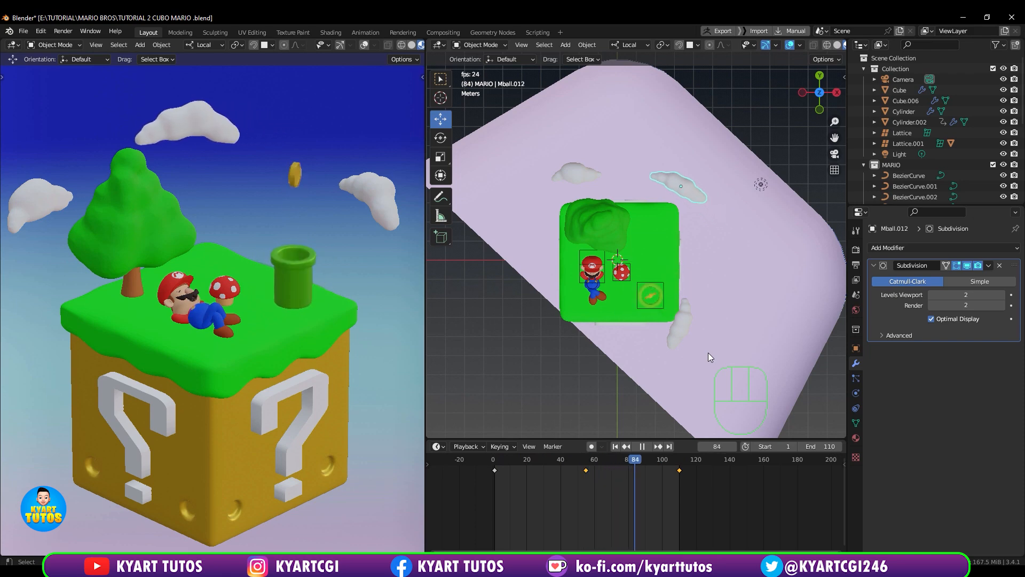
{"action": "key", "text": "space"}
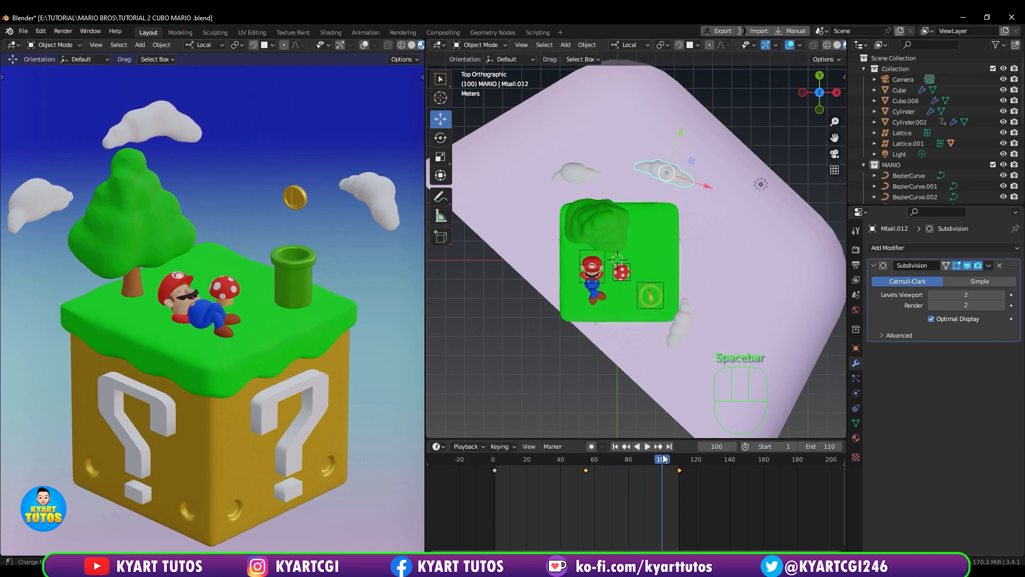
{"action": "left_click_drag", "start_coordinate": [658, 459], "coordinate": [640, 486]}
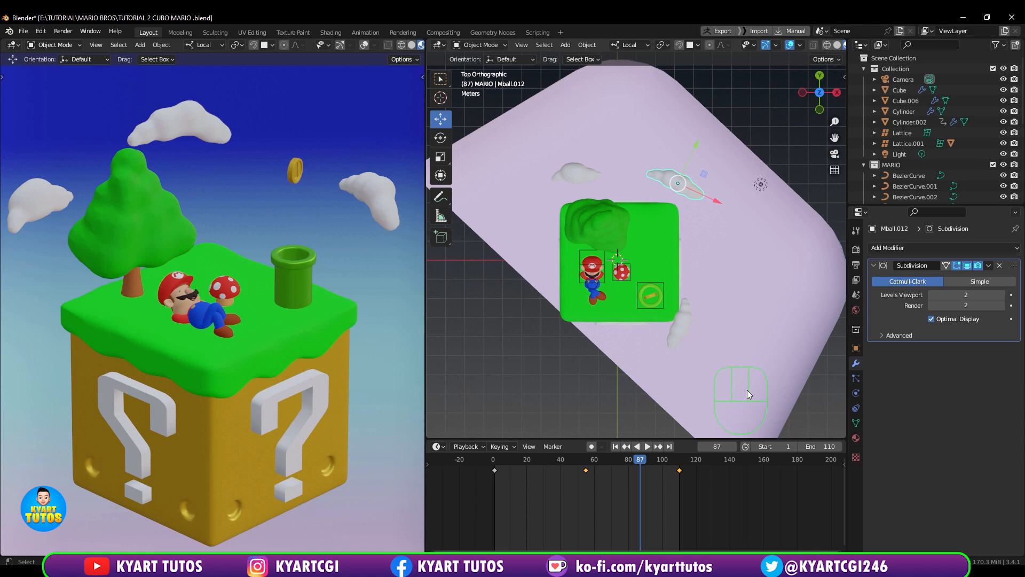
- At frame 60, resize the cloud behind the tree and insert a keyframe for it
{"action": "left_click_drag", "start_coordinate": [640, 460], "coordinate": [595, 475]}
{"action": "left_click", "coordinate": [601, 177]}
{"action": "key", "text": "s"}
{"action": "left_click", "coordinate": [630, 219]}
{"action": "key", "text": "i"}
- Move and rotate the cloud behind the tree into its starting pose at frame 1 and insert a keyframe
{"action": "key", "text": "g"}
{"action": "left_click", "coordinate": [582, 224]}
{"action": "key", "text": "r"}
{"action": "key", "text": "i"}
- Duplicate the frame 1 keyframe of the cloud behind the tree to frame 110 and play the animation
{"action": "left_click", "coordinate": [493, 471]}
{"action": "key", "text": "shift+d"}
{"action": "left_click", "coordinate": [679, 472]}
{"action": "key", "text": "space"}
{"action": "key", "text": "space"}
- At frame 60, reposition and rotate the cloud on the pipe's side (Mball.002) and insert a keyframe
{"action": "left_click", "coordinate": [594, 461]}
{"action": "left_click", "coordinate": [680, 324]}
{"action": "left_click_drag", "start_coordinate": [669, 364], "coordinate": [678, 340]}
{"action": "key", "text": "r"}
{"action": "left_click", "coordinate": [707, 355]}
{"action": "left_click", "coordinate": [597, 473]}
{"action": "key", "text": "i"}
- At frame 1, move, rotate and resize the cloud on the pipe's side, then insert its starting keyframe
{"action": "left_click", "coordinate": [494, 472]}
{"action": "key", "text": "g"}
{"action": "left_click", "coordinate": [702, 342]}
{"action": "key", "text": "r"}
{"action": "left_click", "coordinate": [708, 376]}
{"action": "key", "text": "s"}
{"action": "middle_click_drag", "start_coordinate": [713, 366], "coordinate": [750, 308]}
{"action": "key", "text": "i"}
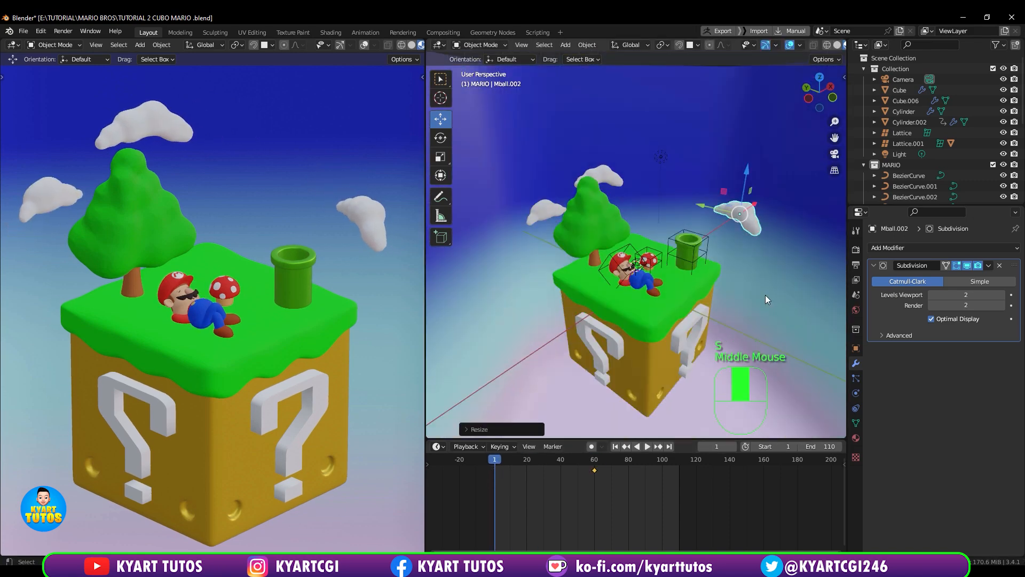
{"action": "left_click", "coordinate": [770, 213]}
- Play the animation to check the movement of all three clouds in the camera view
{"action": "key", "text": "space"}
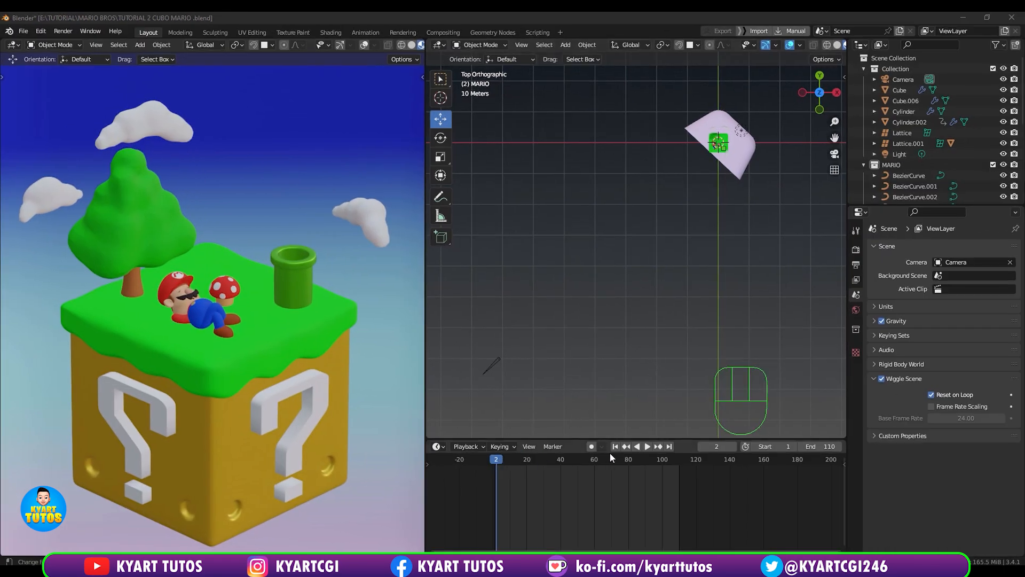
{"action": "left_click", "coordinate": [646, 446]}
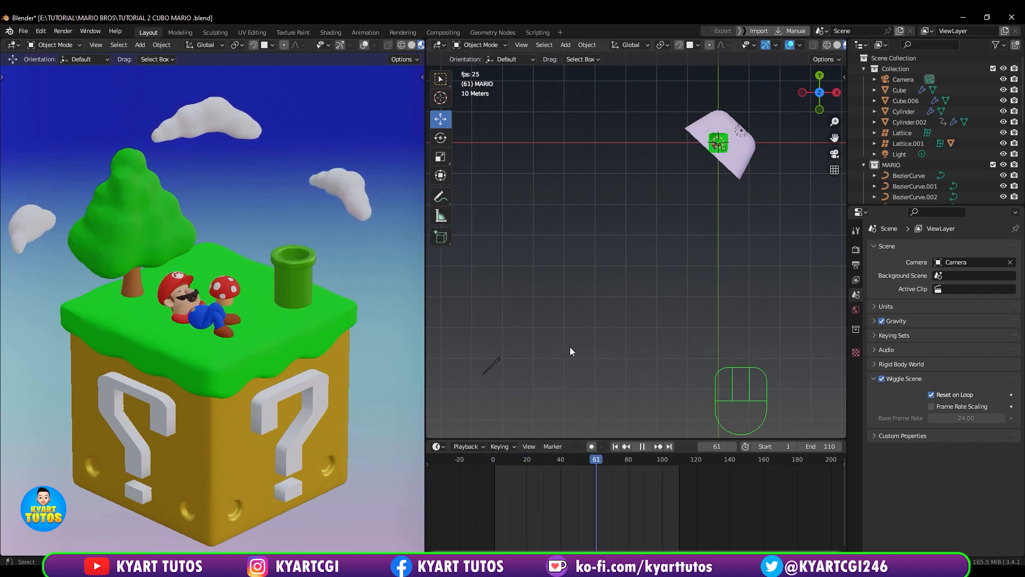
{"action": "key", "text": "space"}
- Add a Plain Axes empty at the centre of the block in the top view
{"action": "left_click", "coordinate": [492, 363]}
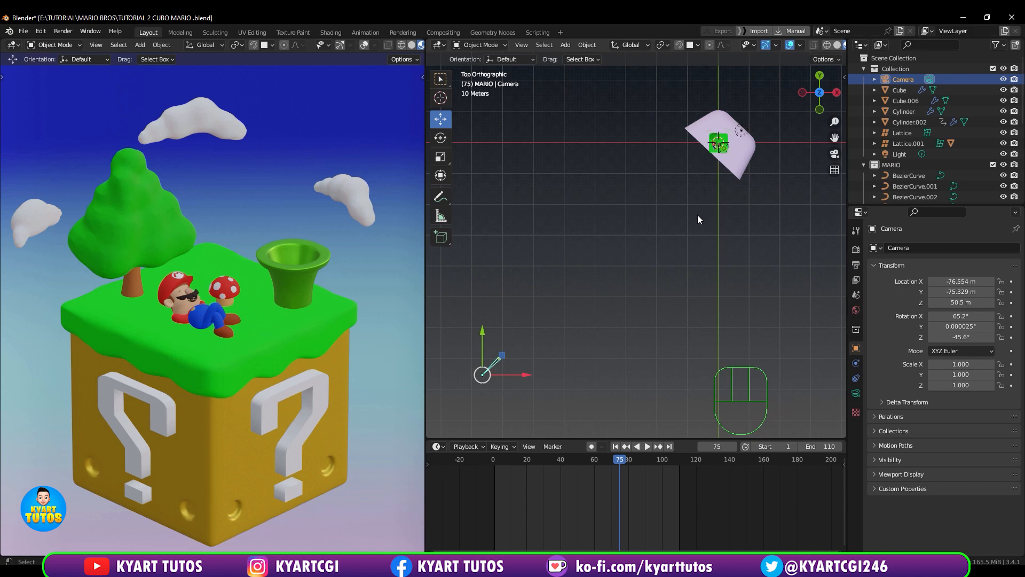
{"action": "key", "text": "KP_7"}
{"action": "middle_click_drag", "start_coordinate": [683, 221], "coordinate": [624, 309], "text": "shift"}
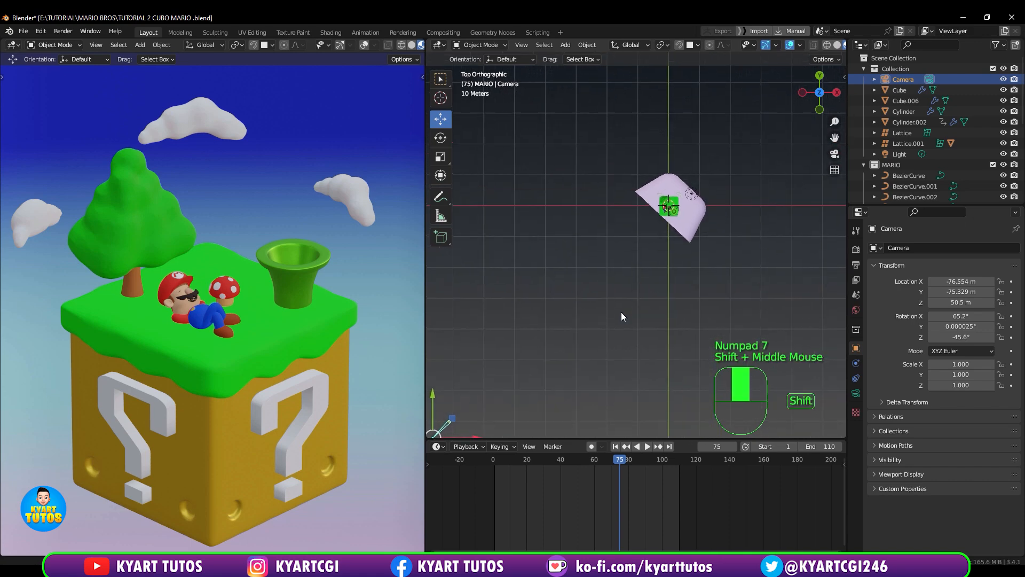
{"action": "scroll", "coordinate": [646, 286], "scroll_direction": "up", "scroll_amount": 3}
{"action": "key", "text": "shift+a"}
{"action": "mouse_move", "coordinate": [646, 287]}
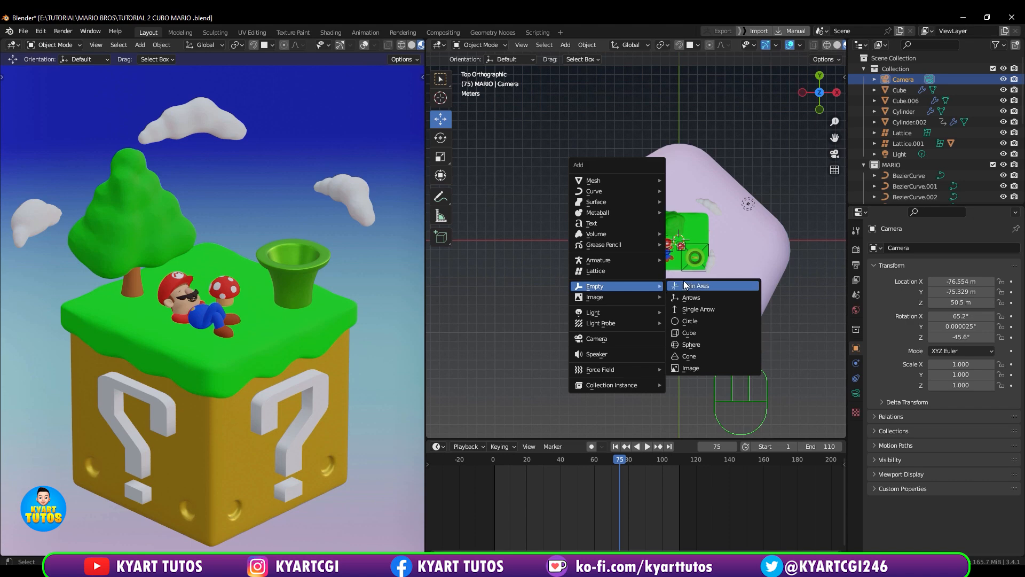
{"action": "left_click", "coordinate": [700, 285]}
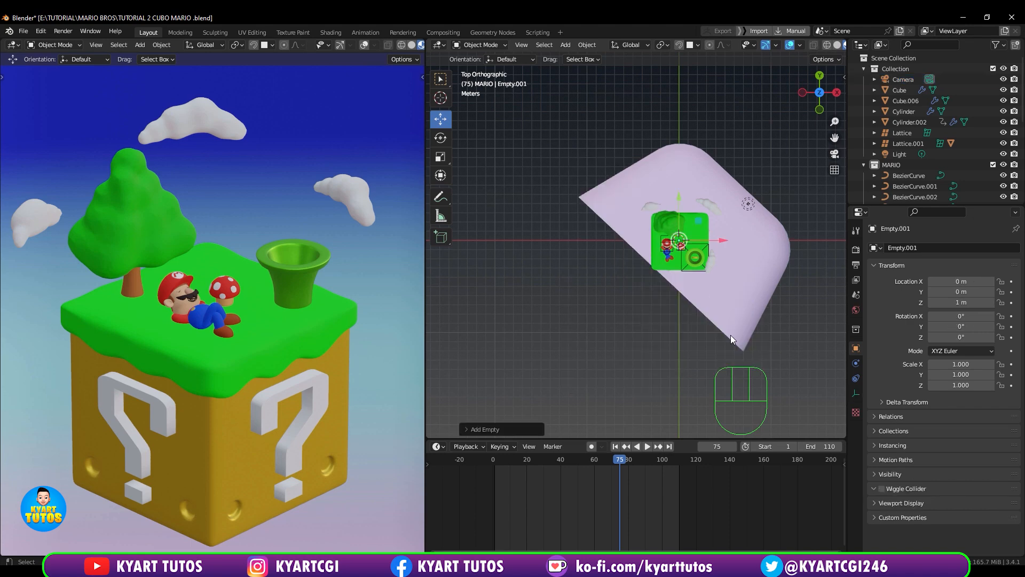
- Scale the new empty to about 6.1 so it extends beyond the block
{"action": "key", "text": "s"}
{"action": "left_click", "coordinate": [845, 413]}
{"action": "key", "text": "s"}
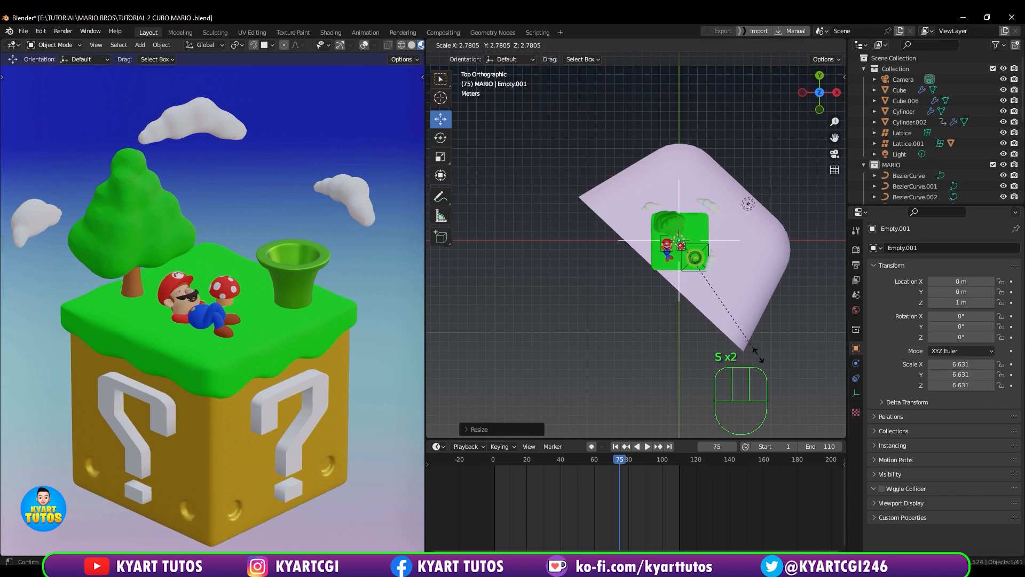
{"action": "left_click", "coordinate": [751, 347]}
{"action": "middle_click_drag", "start_coordinate": [611, 321], "coordinate": [655, 255], "text": "shift"}
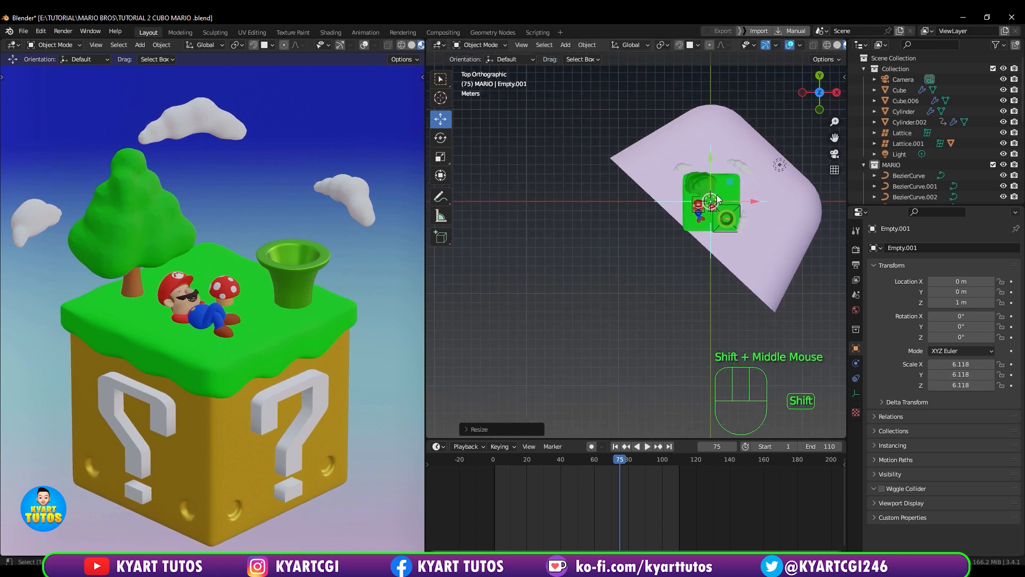
- Parent the camera to the new empty (Empty.001) with the Object option
{"action": "left_click", "coordinate": [901, 80]}
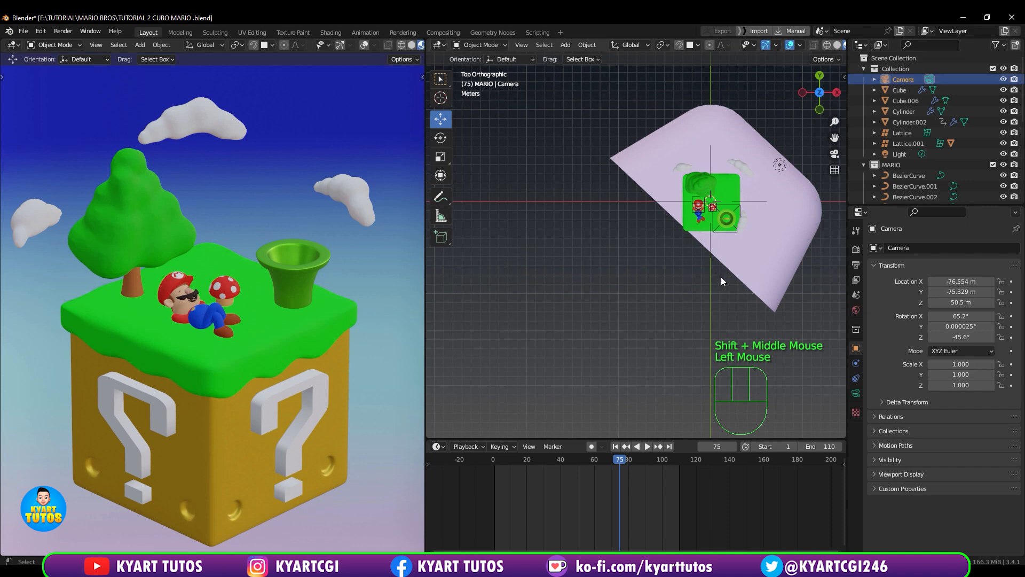
{"action": "left_click", "coordinate": [710, 250], "text": "shift"}
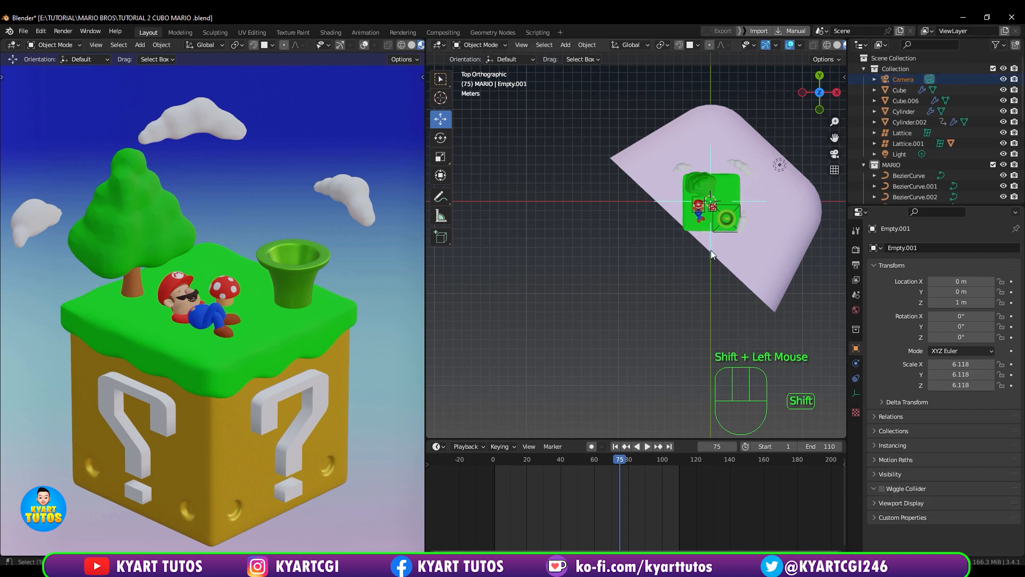
{"action": "key", "text": "ctrl+p"}
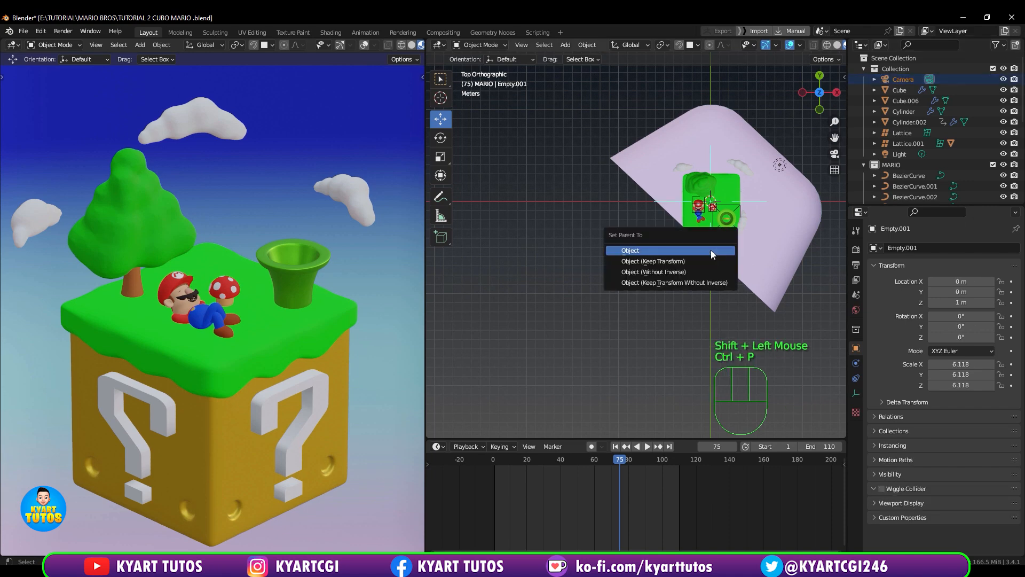
{"action": "left_click", "coordinate": [710, 250]}
- At frame 55, rotate the empty in the top view to about 2.77° on Z and insert a Rotation keyframe
{"action": "scroll", "coordinate": [682, 261], "scroll_direction": "down", "scroll_amount": 2}
{"action": "middle_click_drag", "start_coordinate": [576, 331], "coordinate": [639, 260], "text": "shift"}
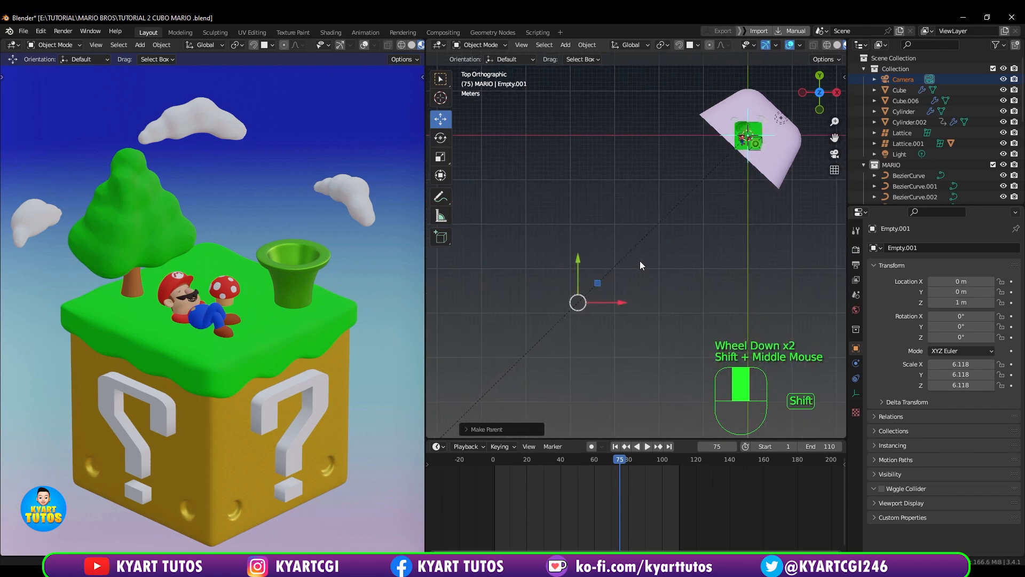
{"action": "scroll", "coordinate": [639, 293], "scroll_direction": "down", "scroll_amount": 2}
{"action": "middle_click_drag", "start_coordinate": [600, 345], "coordinate": [651, 312], "text": "shift"}
{"action": "scroll", "coordinate": [649, 314], "scroll_direction": "up", "scroll_amount": 1}
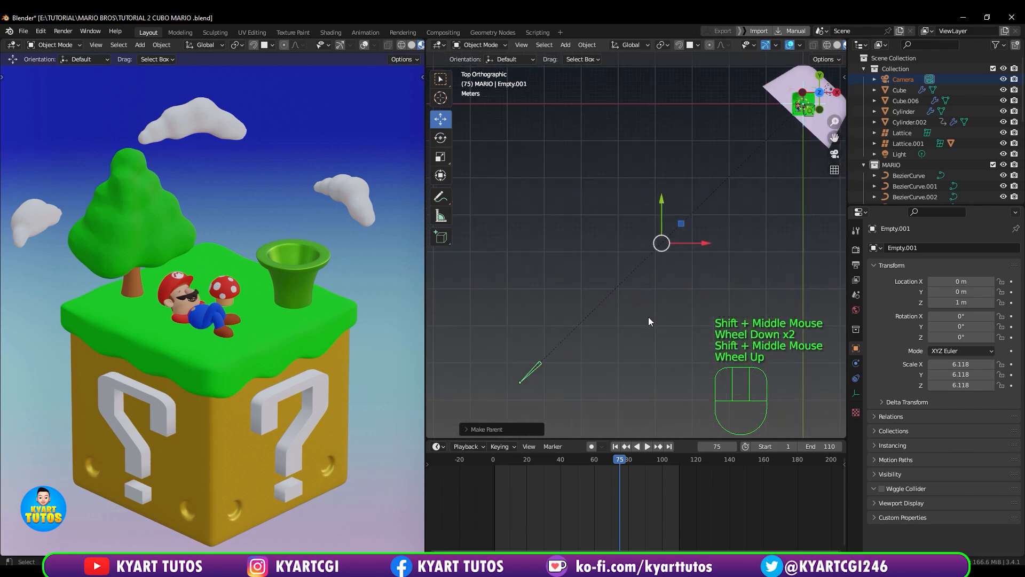
{"action": "left_click_drag", "start_coordinate": [629, 469], "coordinate": [495, 494]}
{"action": "middle_click_drag", "start_coordinate": [690, 330], "coordinate": [666, 312], "text": "shift"}
{"action": "left_click_drag", "start_coordinate": [488, 463], "coordinate": [585, 465]}
{"action": "middle_click_drag", "start_coordinate": [623, 259], "coordinate": [581, 296], "text": "shift"}
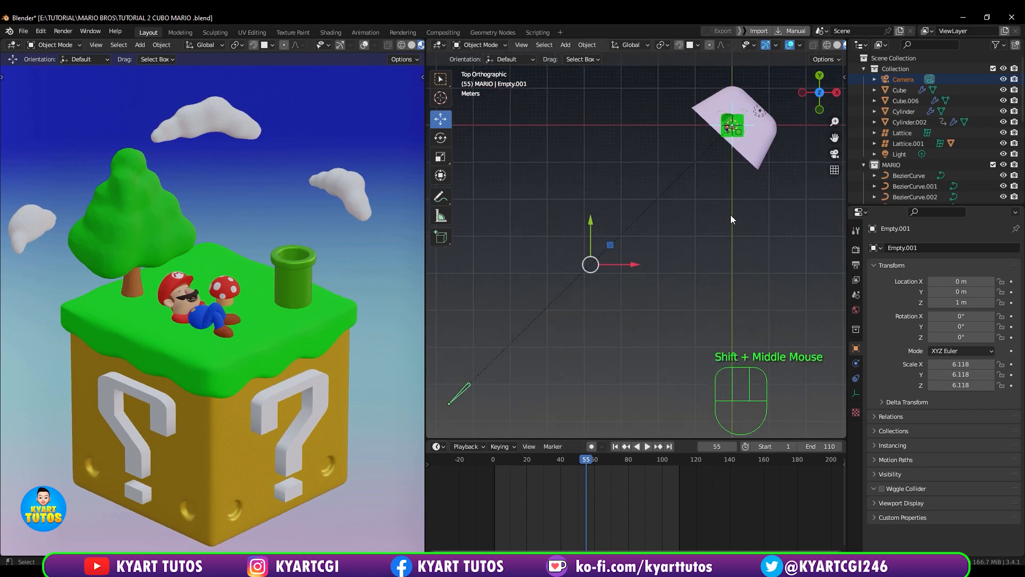
{"action": "key", "text": "r"}
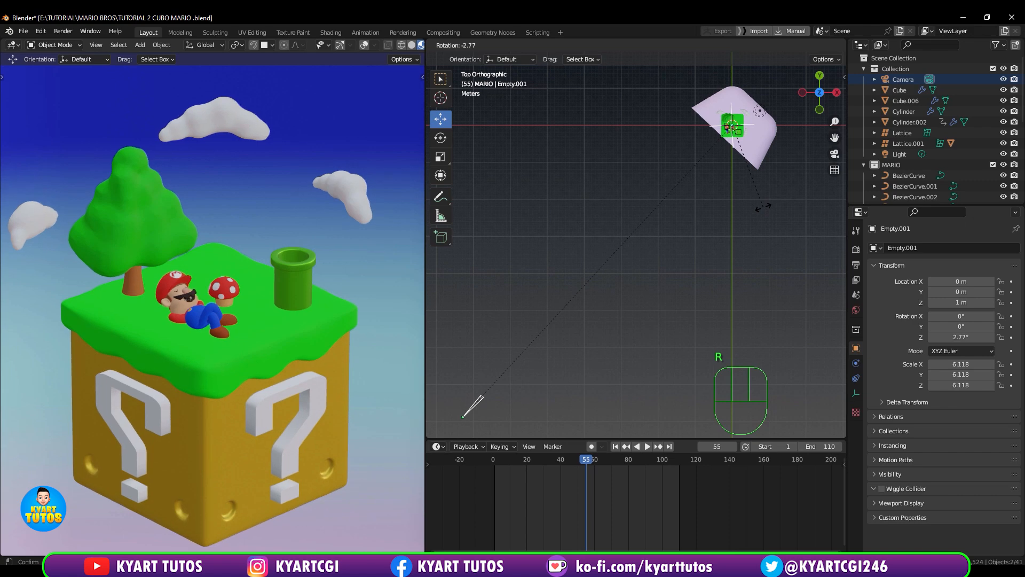
{"action": "left_click", "coordinate": [763, 208]}
{"action": "key", "text": "i"}
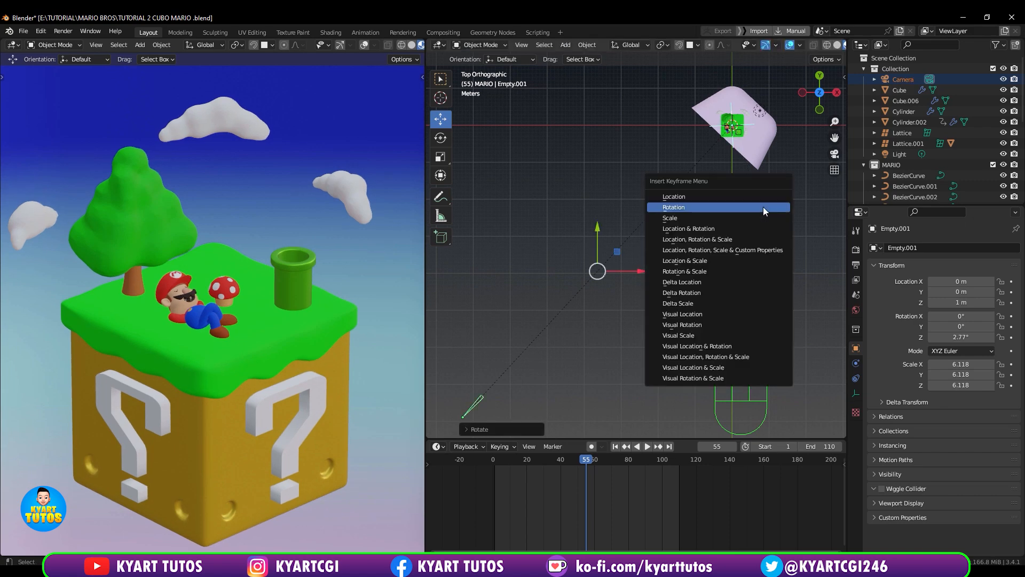
{"action": "left_click", "coordinate": [763, 208]}
- At frame 1, rotate the empty back to about 1.31° on Z and insert a Rotation keyframe
{"action": "left_click_drag", "start_coordinate": [586, 466], "coordinate": [496, 469]}
{"action": "key", "text": "r"}
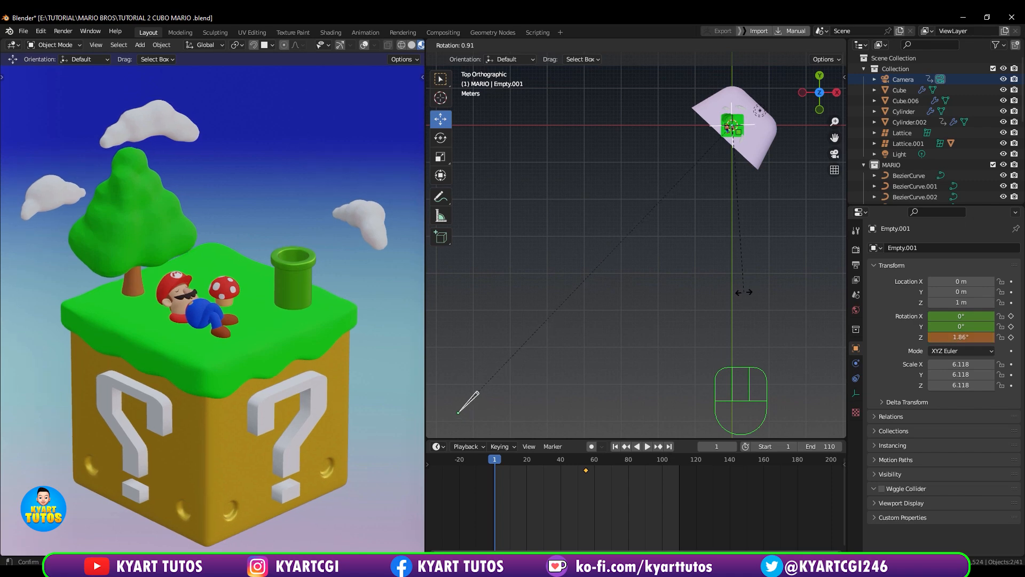
{"action": "left_click", "coordinate": [742, 291]}
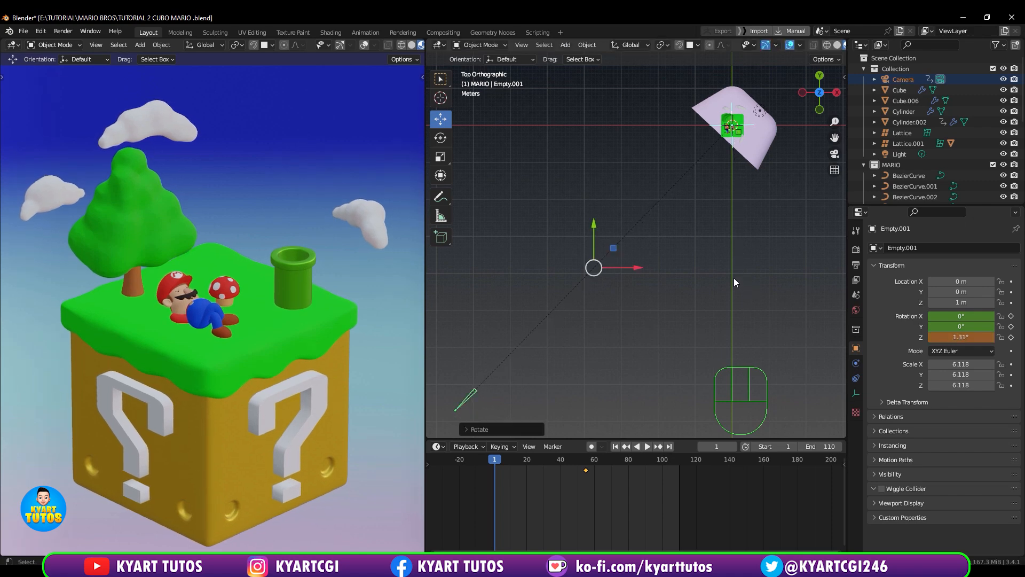
{"action": "key", "text": "i"}
{"action": "left_click", "coordinate": [718, 199]}
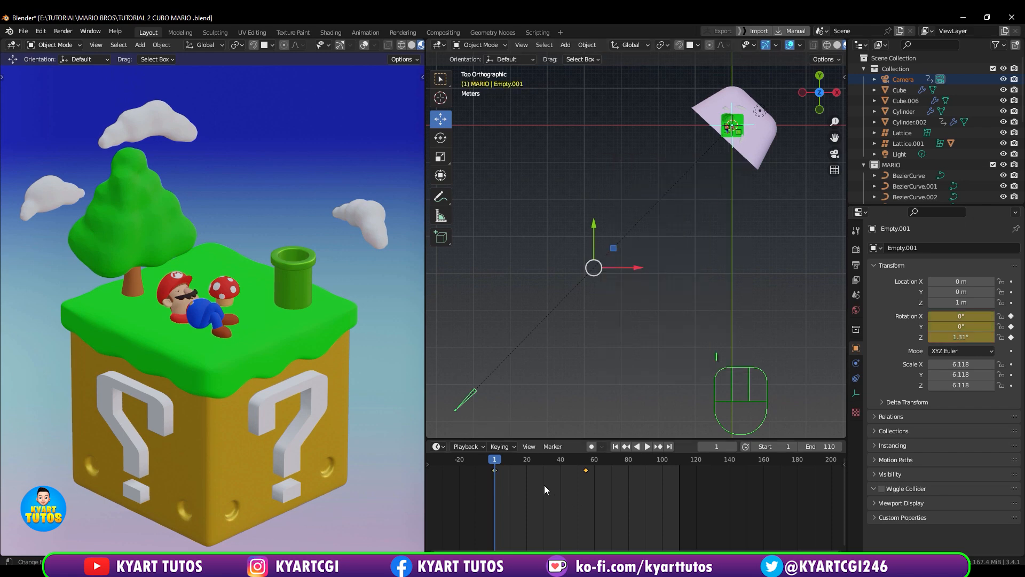
- Duplicate the empty's frame 1 rotation keyframe to frame 109
{"action": "left_click_drag", "start_coordinate": [497, 464], "coordinate": [585, 465]}
{"action": "key", "text": "i"}
{"action": "left_click", "coordinate": [494, 470]}
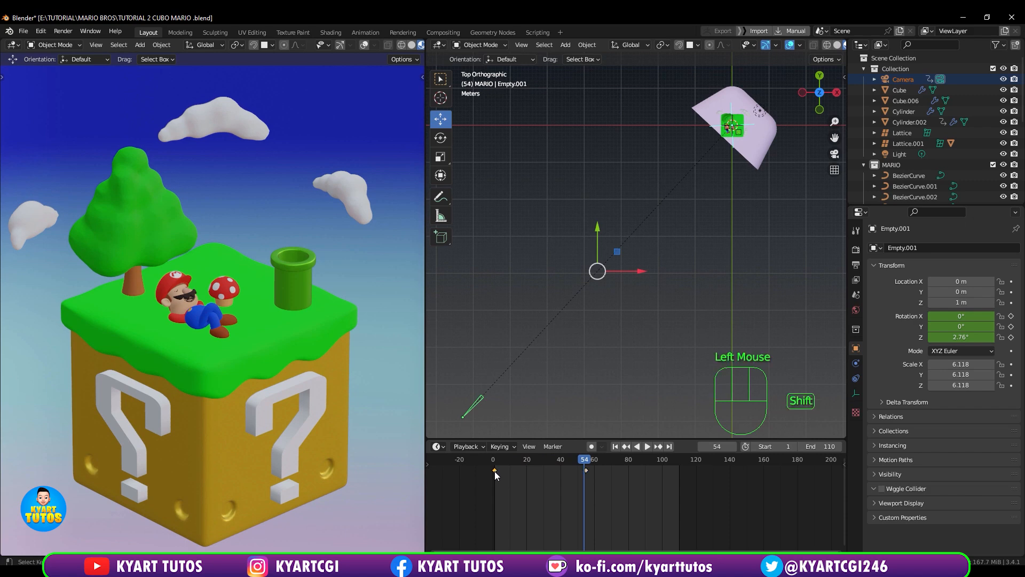
{"action": "key", "text": "shift+d"}
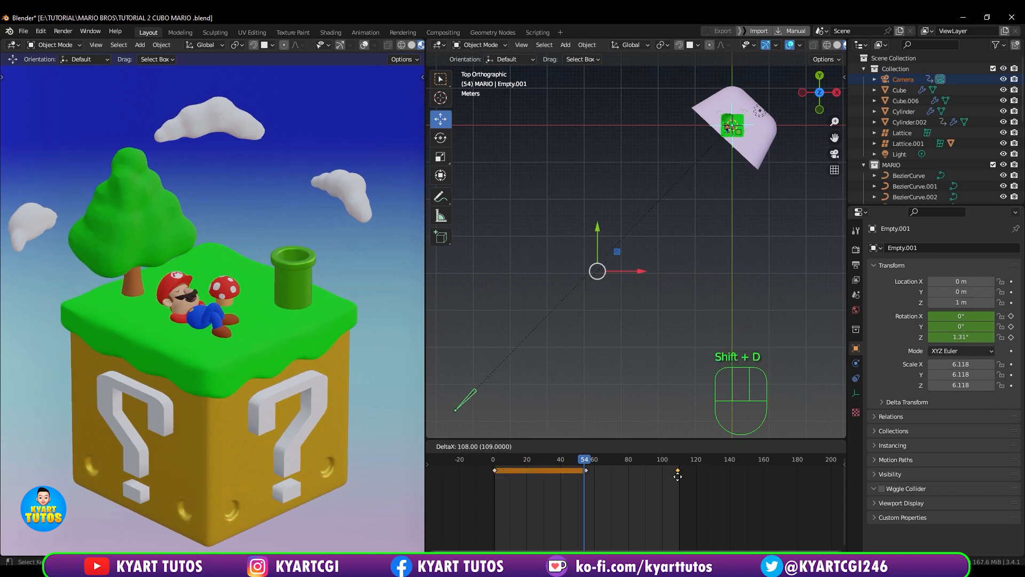
{"action": "left_click", "coordinate": [677, 476]}
- Play the animation to check the camera swing and save the file
{"action": "key", "text": "space"}
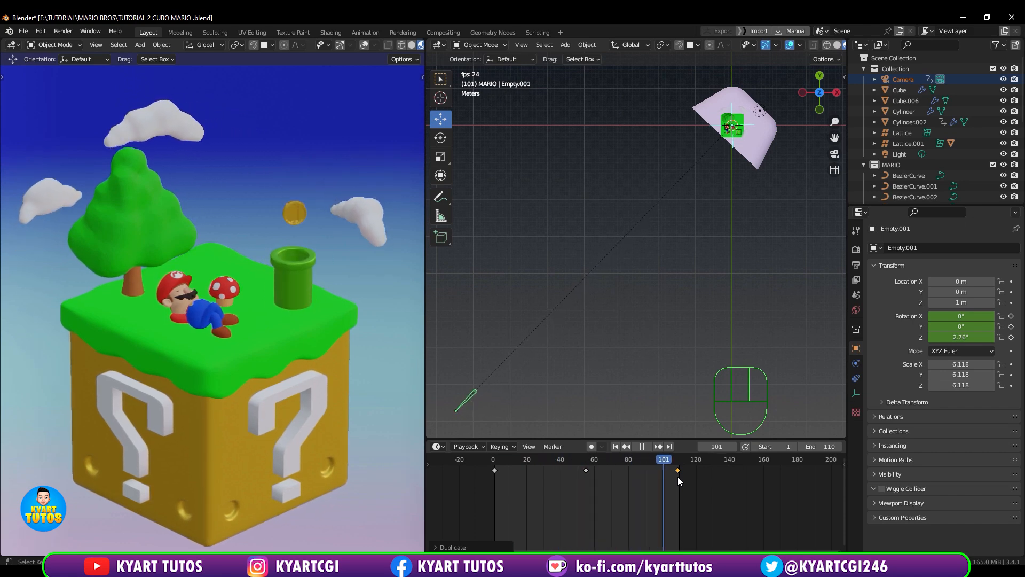
{"action": "key", "text": "ctrl+s"}
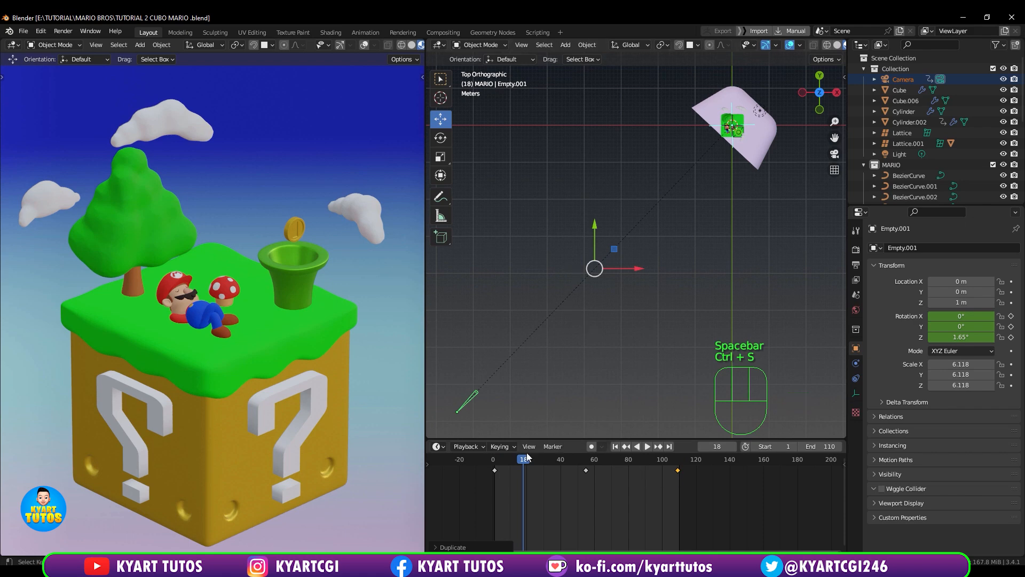
- At frame 1, rotate the empty to about 0.1° on Z and overwrite its Rotation keyframe
{"action": "left_click_drag", "start_coordinate": [528, 461], "coordinate": [496, 472]}
{"action": "left_click", "coordinate": [494, 472]}
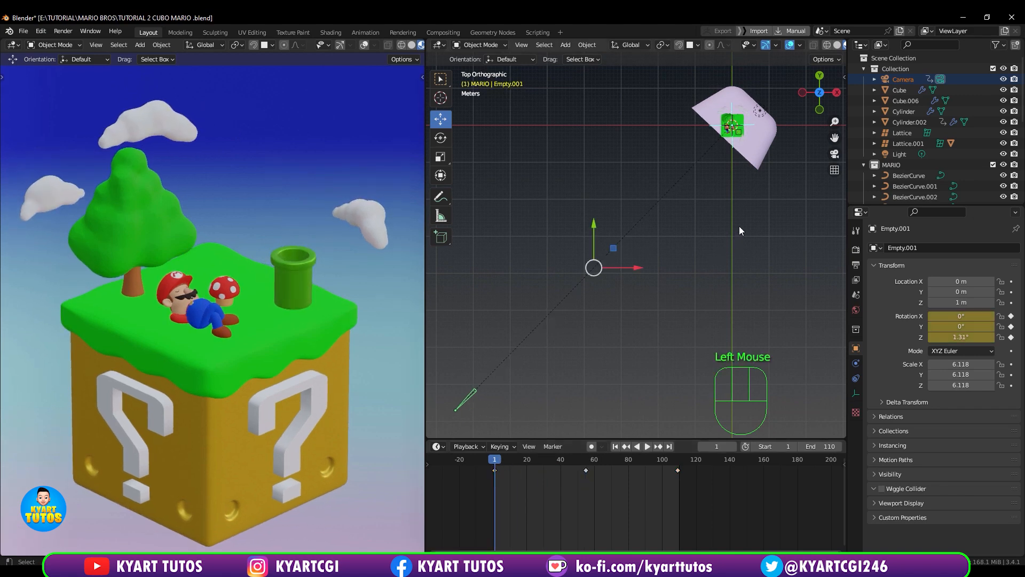
{"action": "key", "text": "r"}
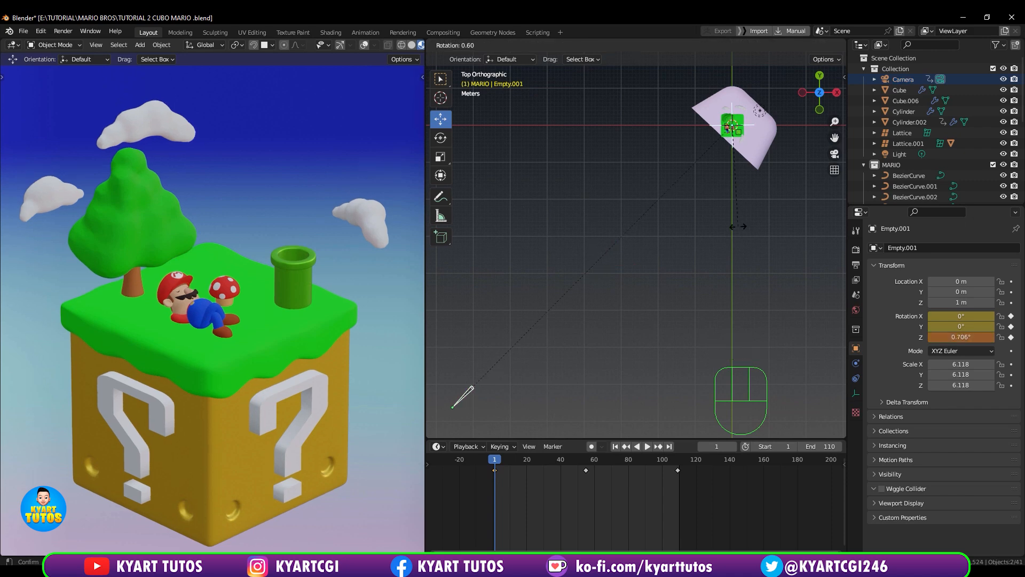
{"action": "left_click", "coordinate": [737, 227]}
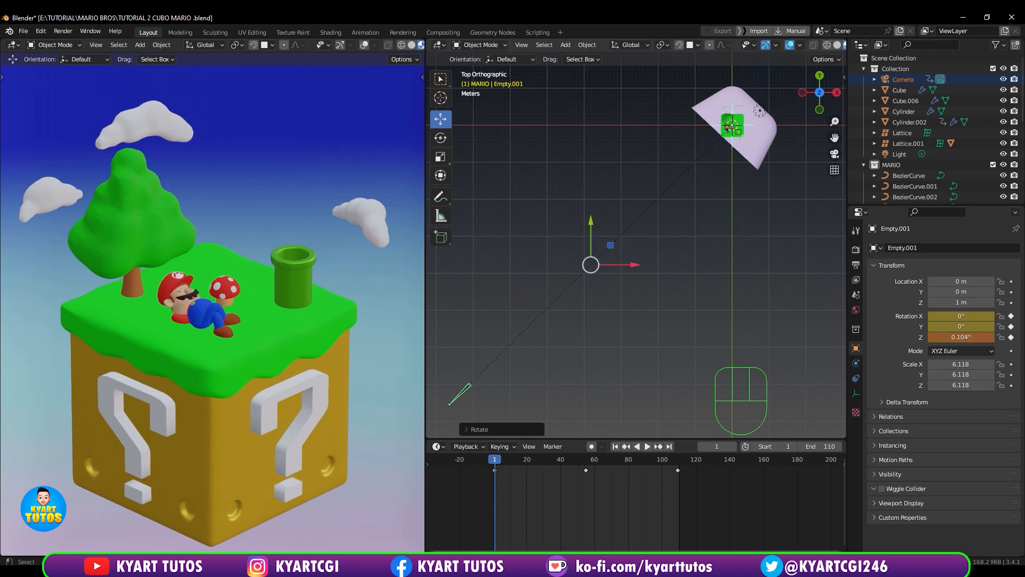
{"action": "key", "text": "i"}
{"action": "left_click", "coordinate": [708, 229]}
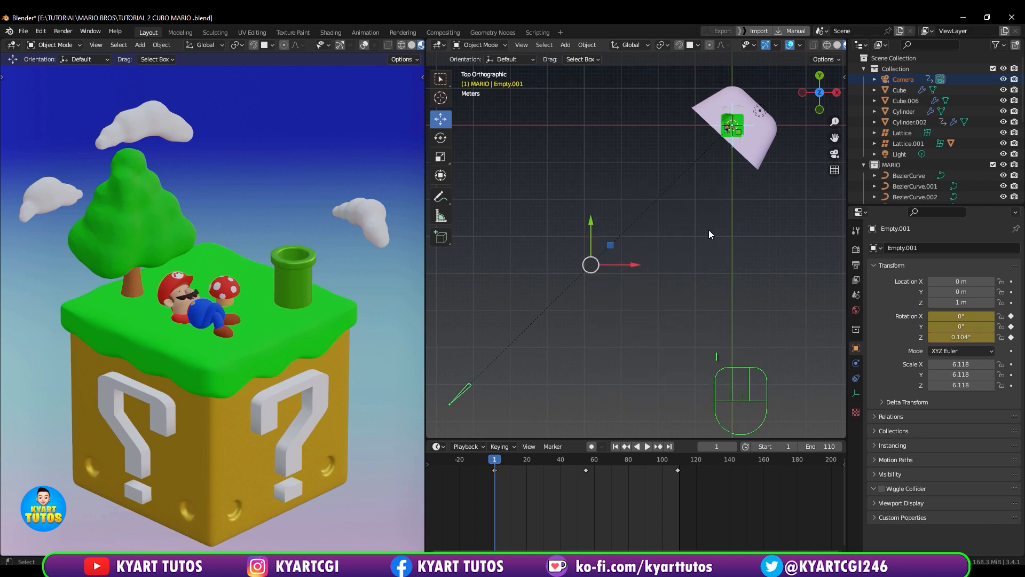
- Replace the empty's last keyframe with a duplicate of the frame 1 keyframe at the end of the 110-frame range, and play the animation
{"action": "key", "text": "space"}
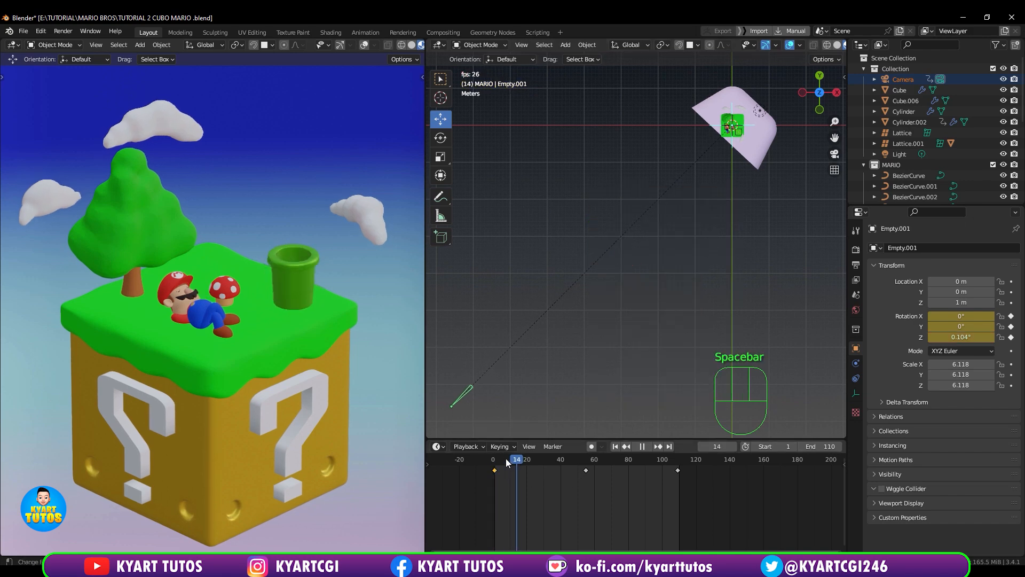
{"action": "key", "text": "space"}
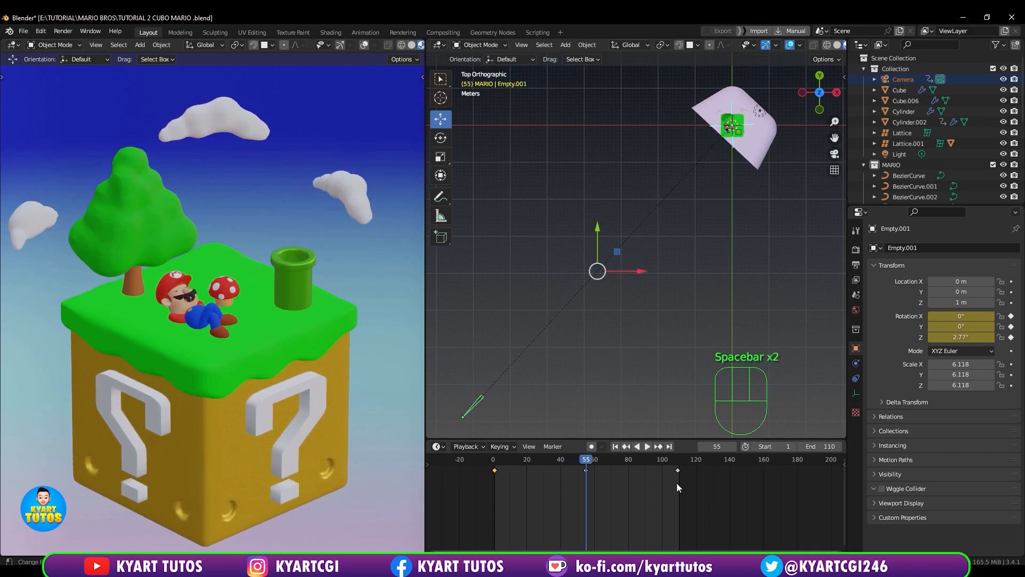
{"action": "left_click", "coordinate": [679, 469]}
{"action": "key", "text": "Delete"}
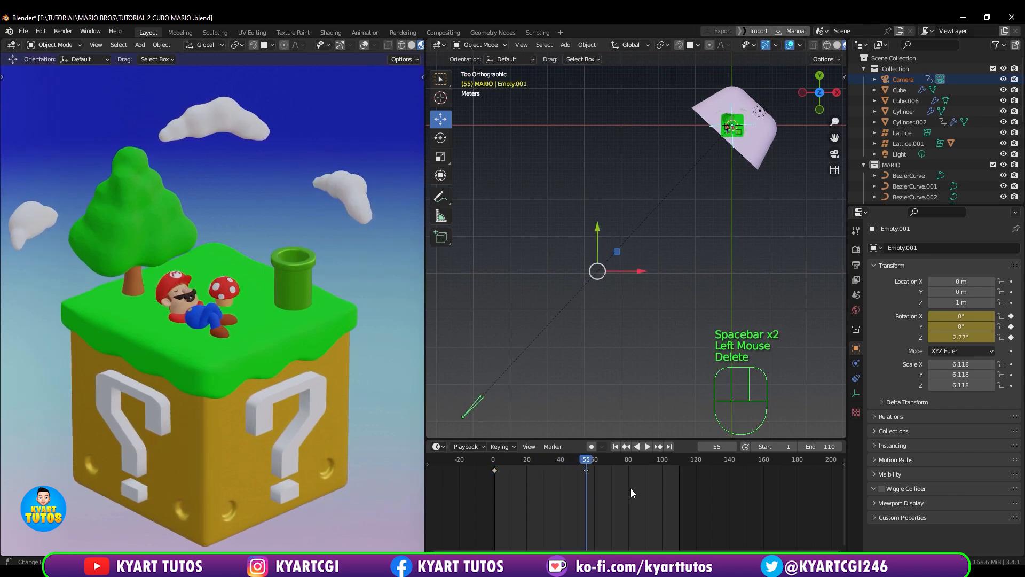
{"action": "left_click", "coordinate": [495, 468]}
{"action": "key", "text": "shift+d"}
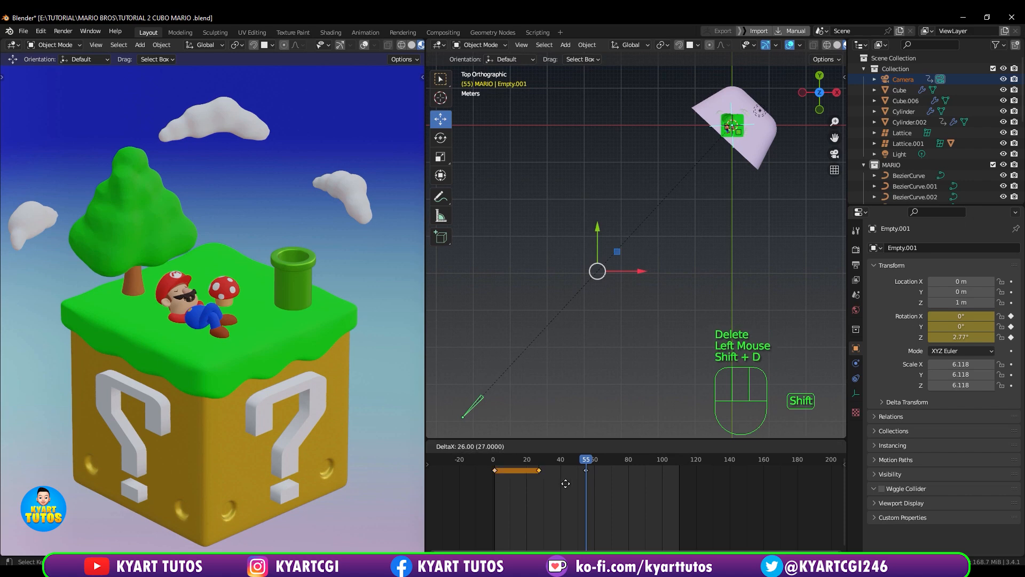
{"action": "left_click", "coordinate": [678, 484]}
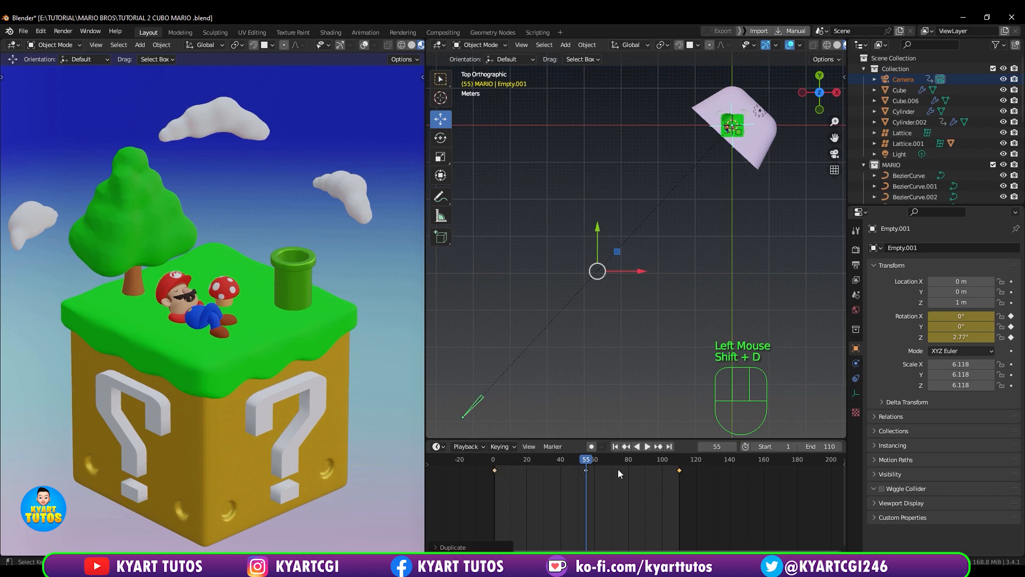
{"action": "key", "text": "space"}
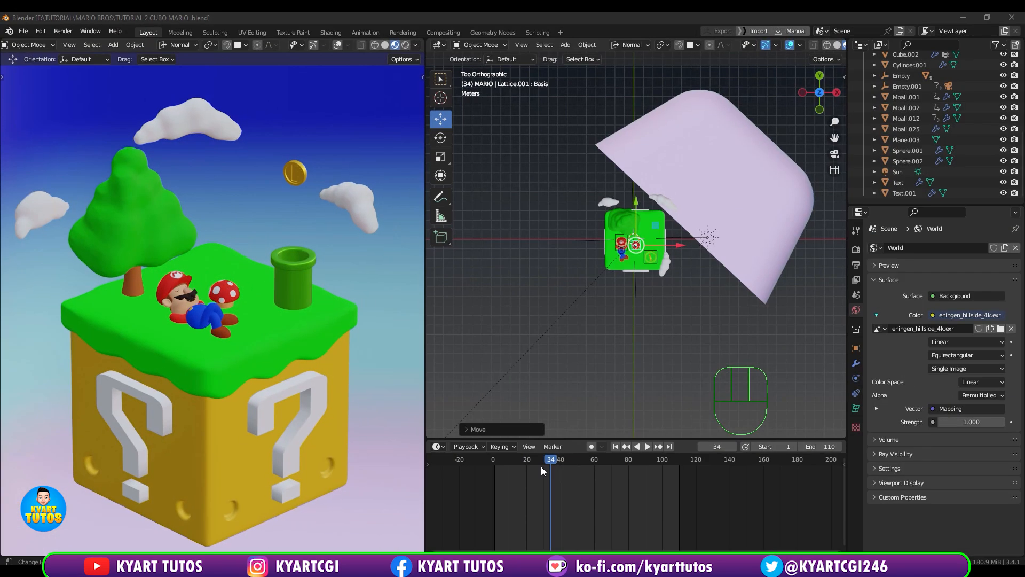
- Switch the camera view to Rendered shading and run through the timeline to check the lit animation
{"action": "left_click_drag", "start_coordinate": [555, 466], "coordinate": [580, 446]}
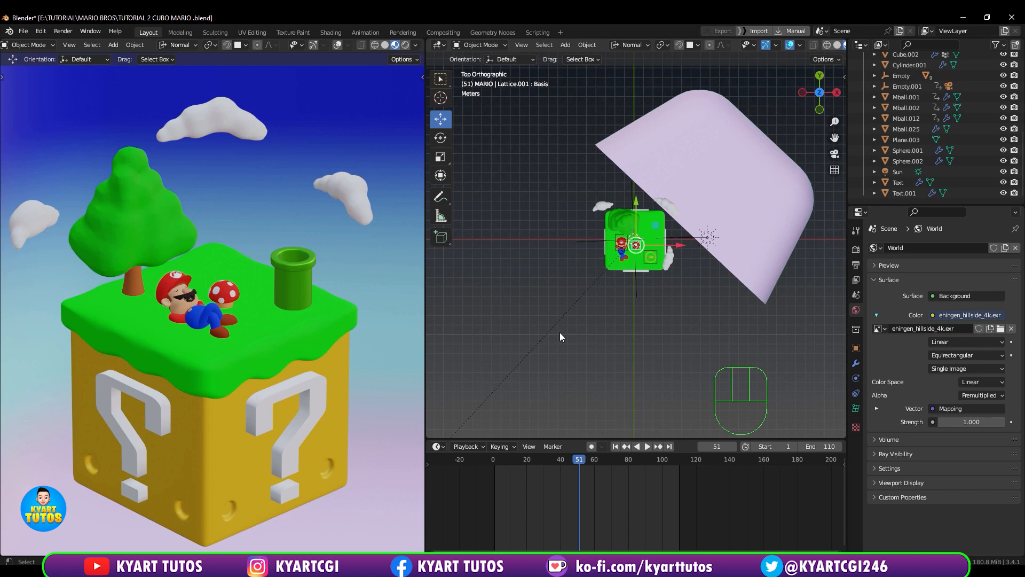
{"action": "left_click", "coordinate": [406, 45]}
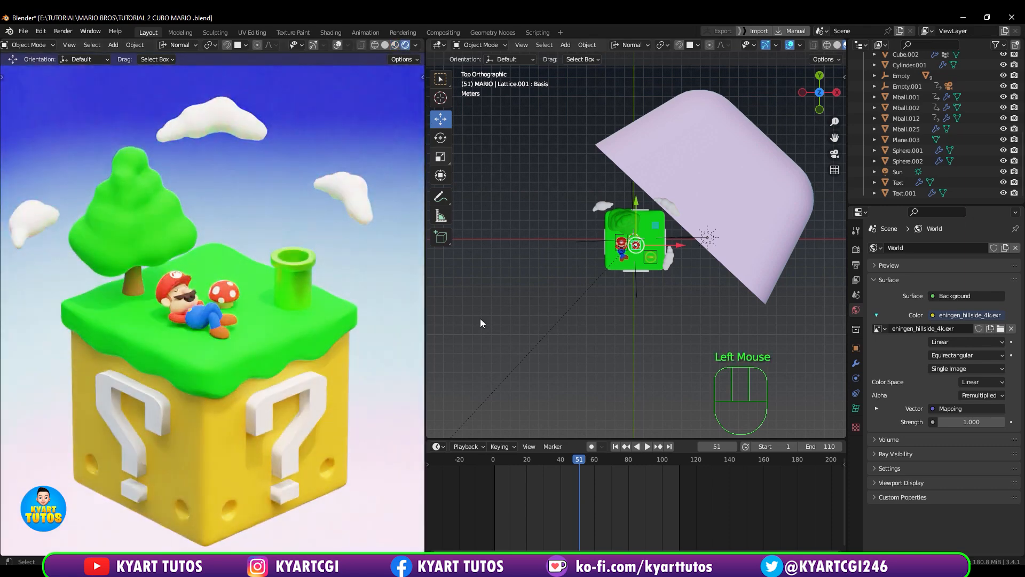
{"action": "left_click_drag", "start_coordinate": [578, 457], "coordinate": [496, 475]}
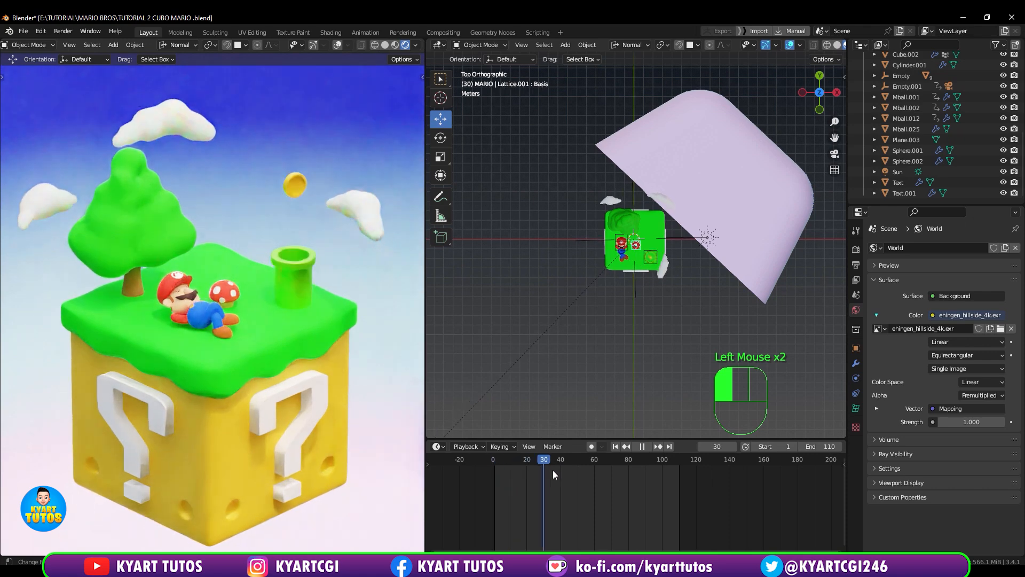
{"action": "key", "text": "space"}
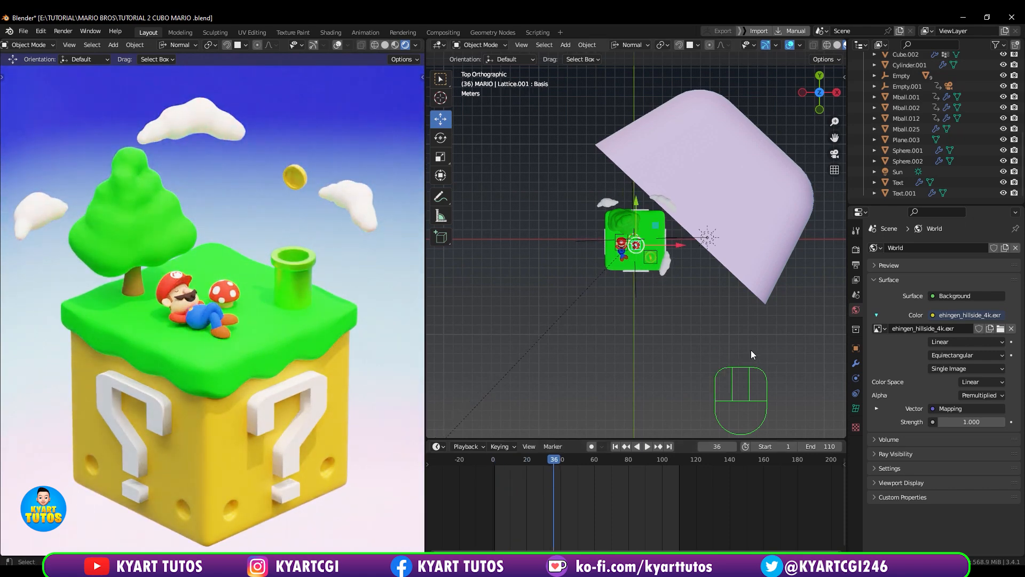
- Review the Sun light's settings and the World surface settings with its environment texture options
{"action": "left_click", "coordinate": [708, 241]}
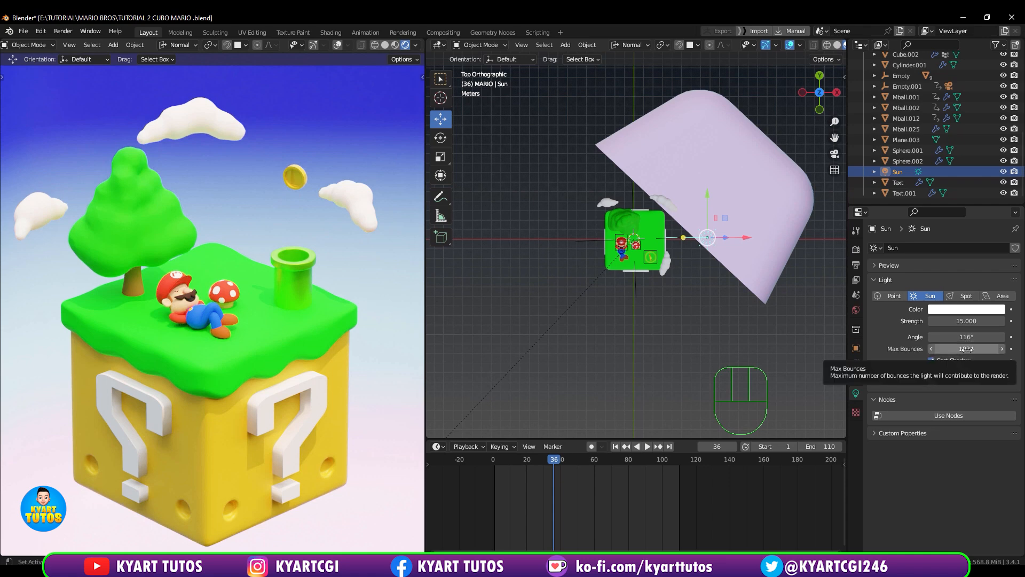
{"action": "left_click", "coordinate": [854, 310]}
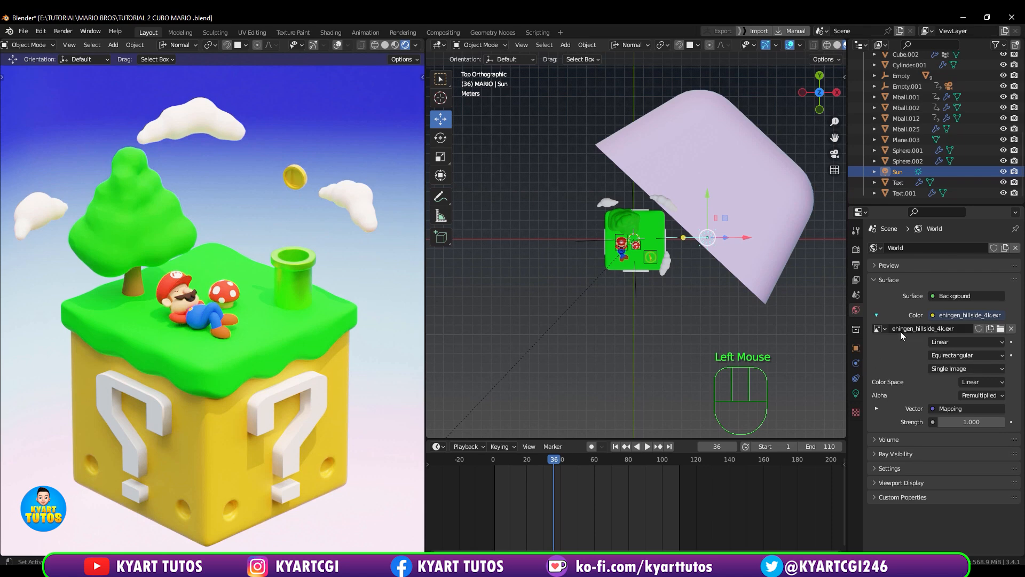
{"action": "left_click", "coordinate": [931, 316]}
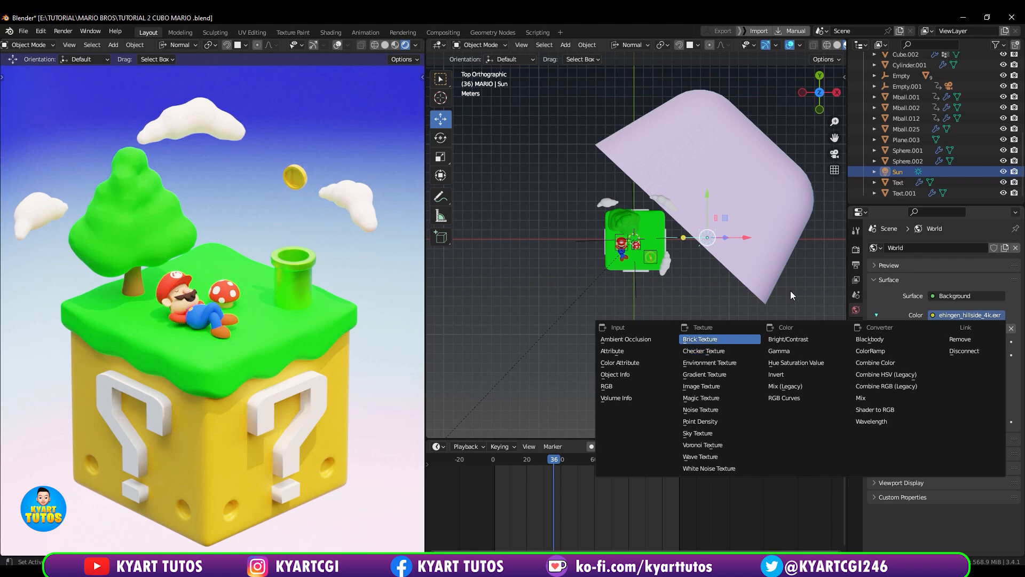
{"action": "left_click", "coordinate": [810, 297]}
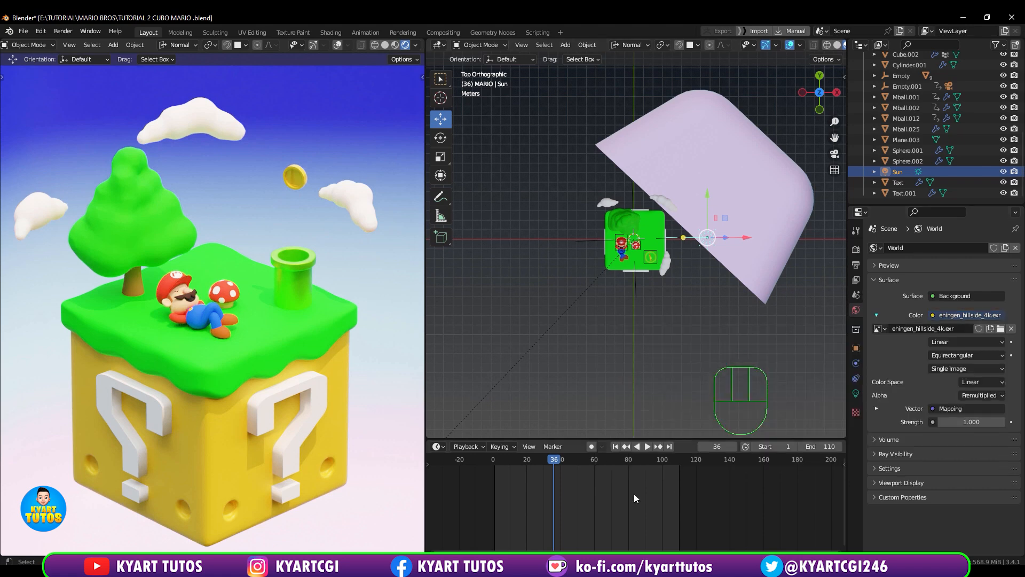
- Replace the timeline with an enlarged Shader Editor showing the World nodes, and select the ehingen_hillside_4k.exr texture node
{"action": "left_click", "coordinate": [437, 446]}
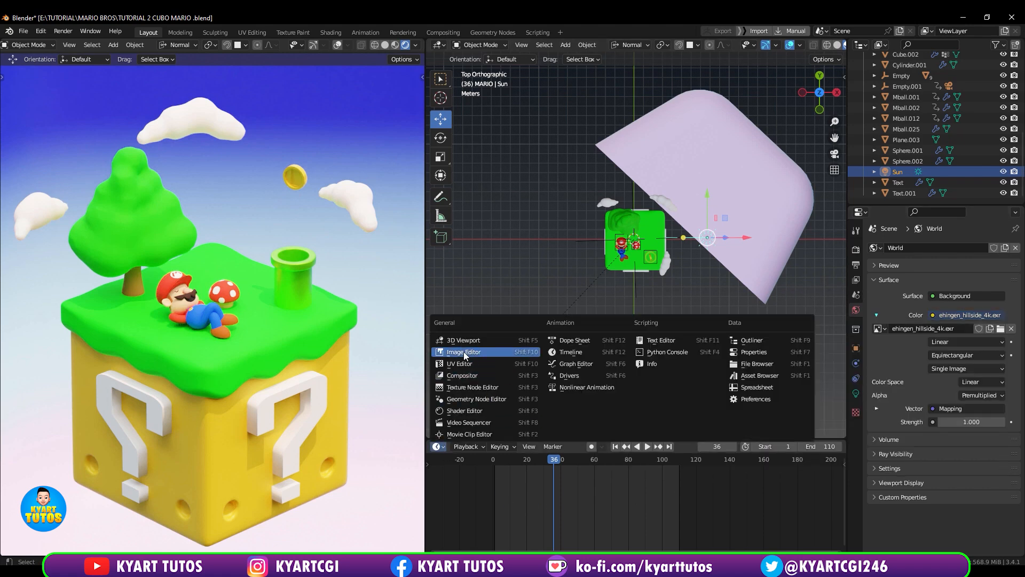
{"action": "left_click", "coordinate": [482, 410]}
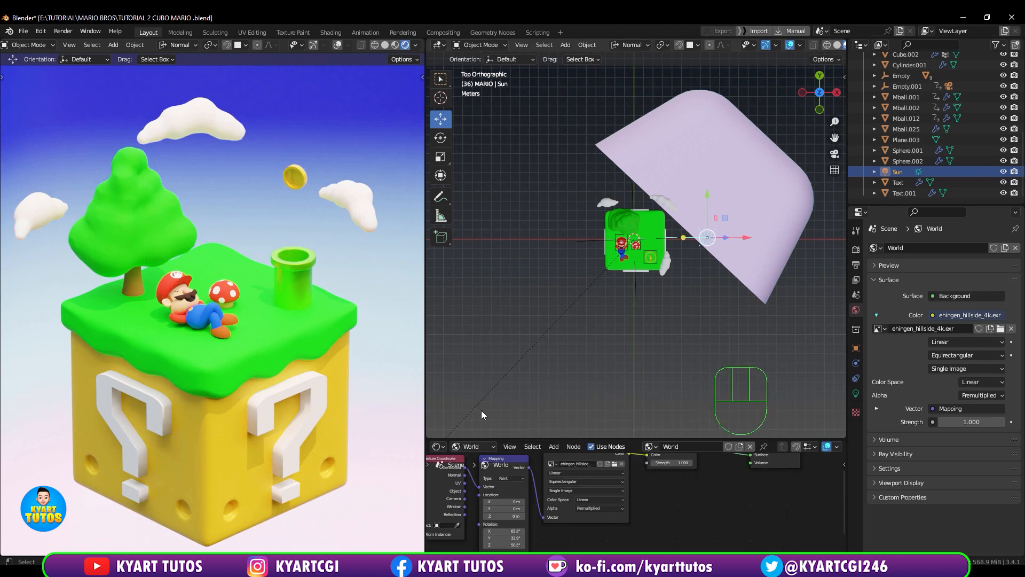
{"action": "left_click_drag", "start_coordinate": [631, 438], "coordinate": [631, 277]}
{"action": "middle_click_drag", "start_coordinate": [671, 321], "coordinate": [732, 317]}
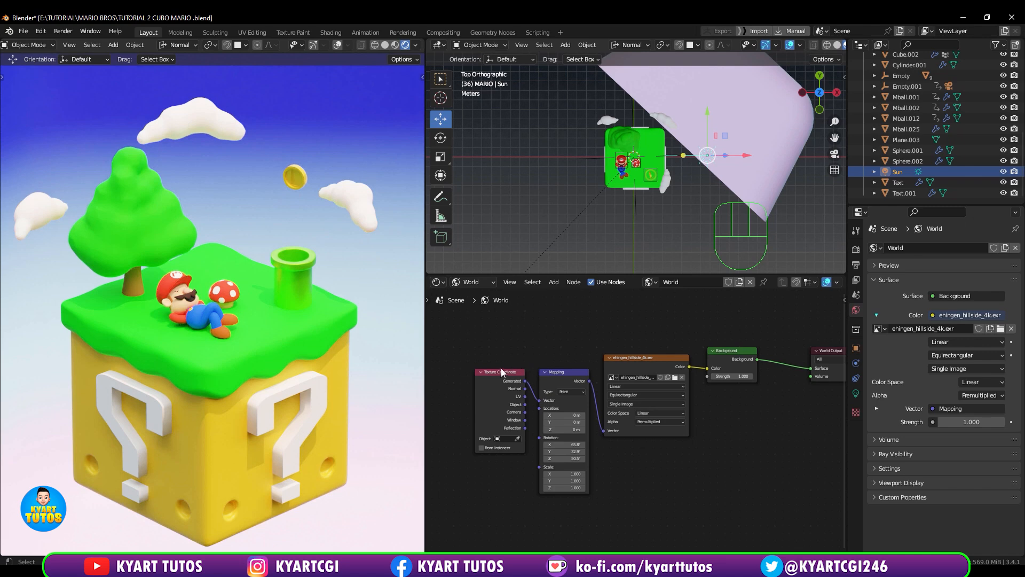
{"action": "left_click", "coordinate": [635, 358]}
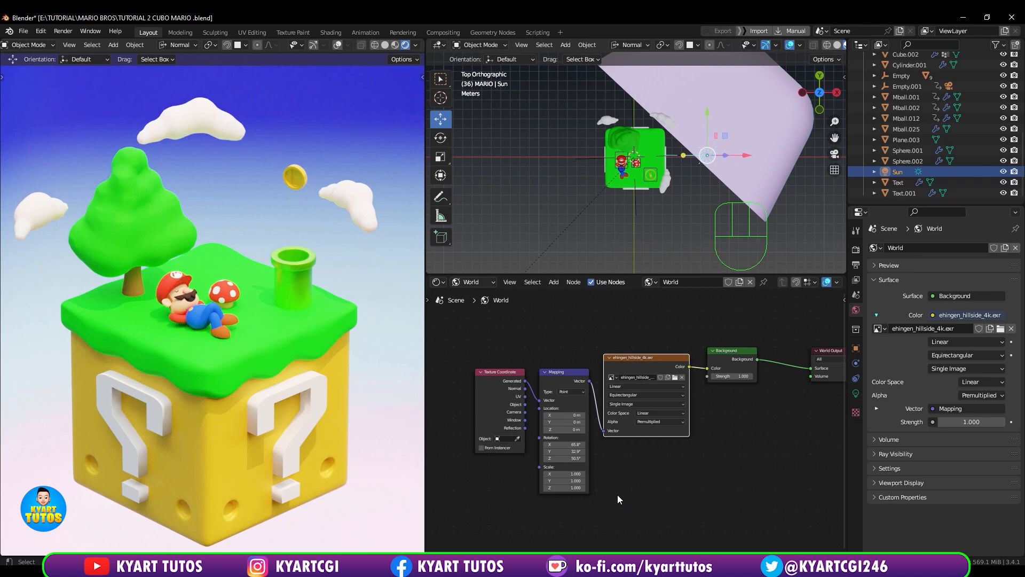
{"action": "scroll", "coordinate": [617, 494], "scroll_direction": "up", "scroll_amount": 2}
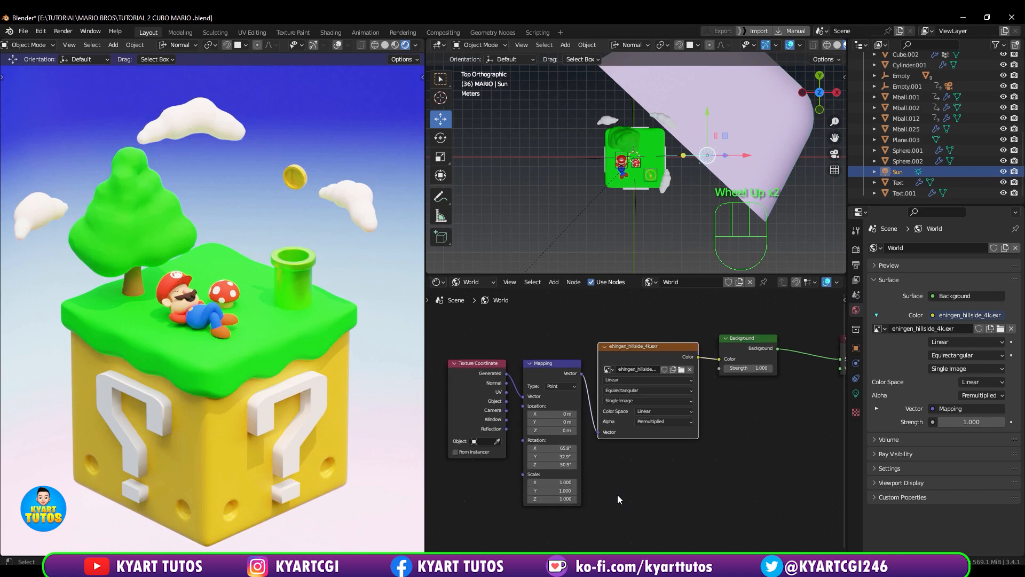
- Examine the Mapping node's rotation values and the environment texture's settings in the World node tree
{"action": "scroll", "coordinate": [576, 449], "scroll_direction": "up", "scroll_amount": 2}
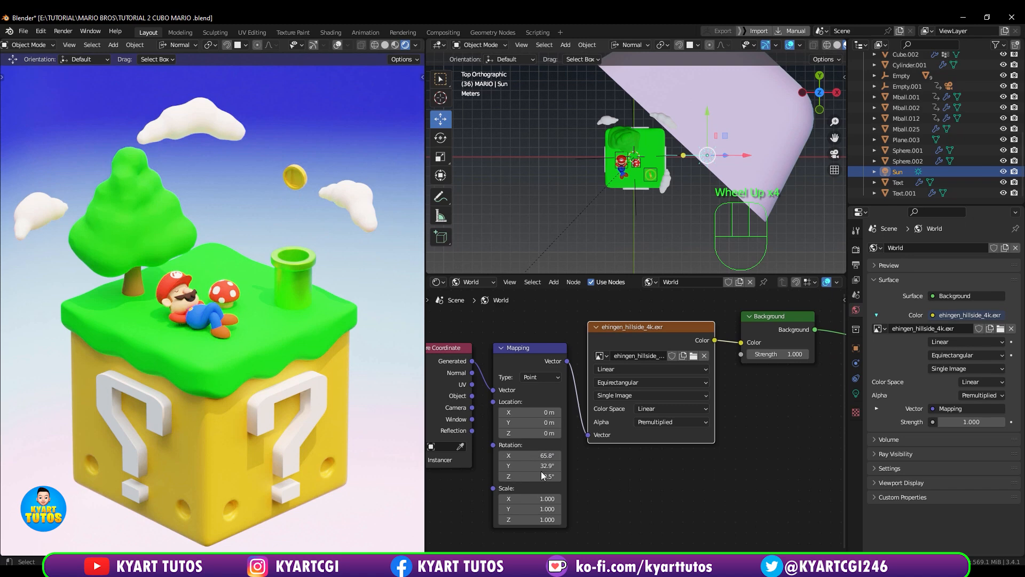
{"action": "scroll", "coordinate": [586, 456], "scroll_direction": "up", "scroll_amount": 3}
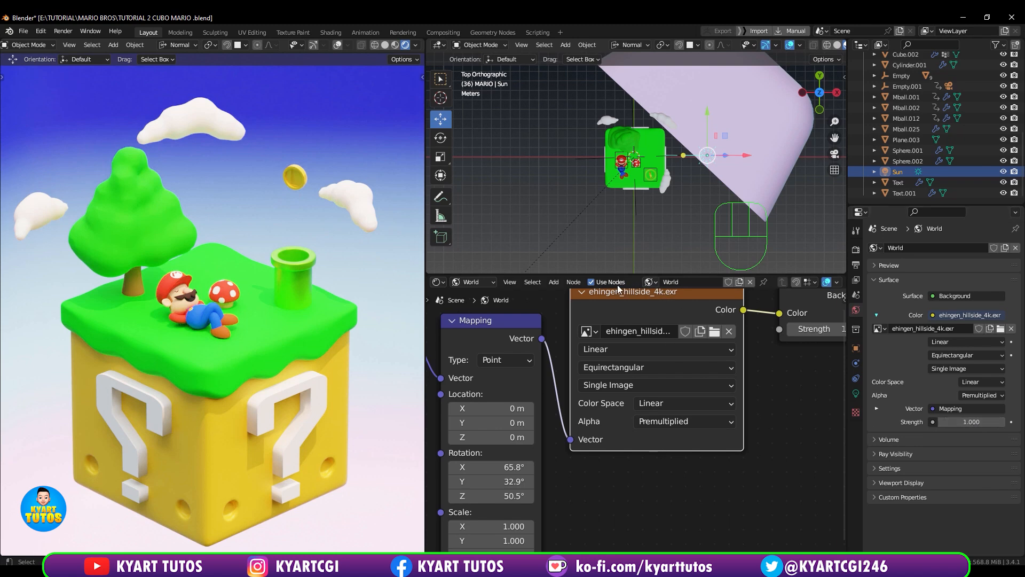
{"action": "left_click_drag", "start_coordinate": [608, 274], "coordinate": [610, 282]}
{"action": "scroll", "coordinate": [606, 216], "scroll_direction": "down", "scroll_amount": 3}
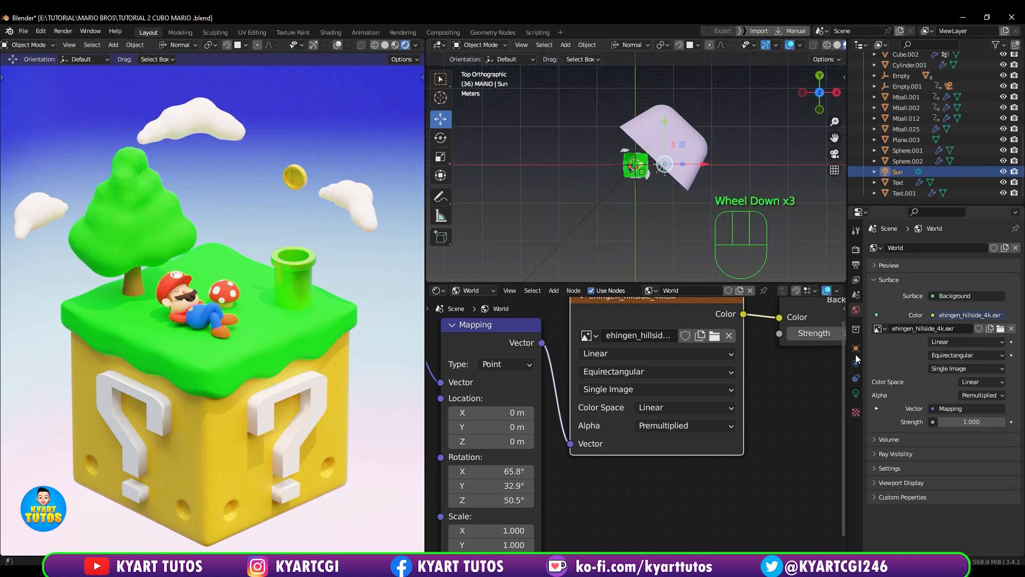
- Set the Cycles viewport sampling to a maximum of 800 samples in the scene's render settings
{"action": "left_click", "coordinate": [856, 250]}
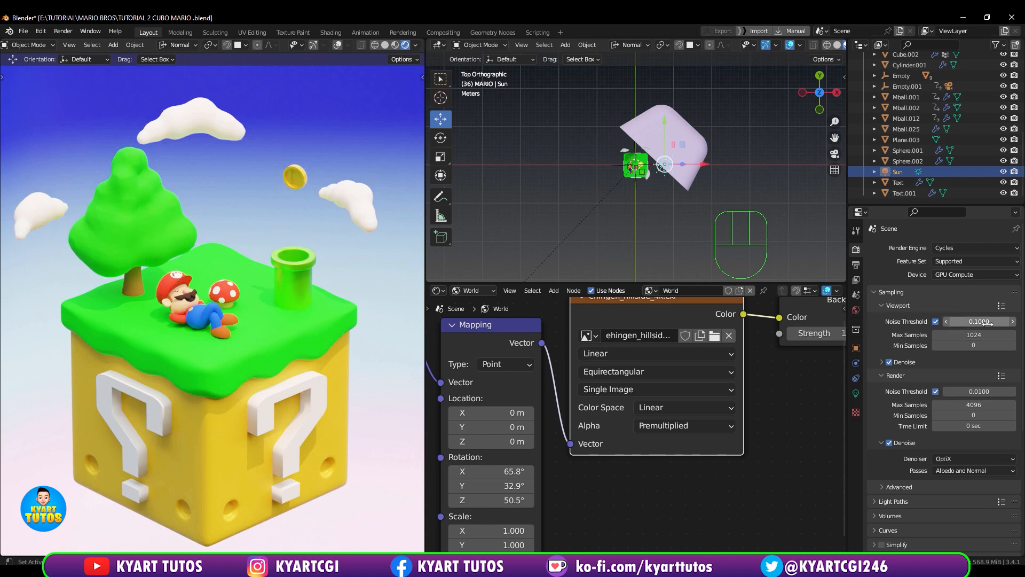
{"action": "left_click", "coordinate": [973, 334]}
{"action": "type", "text": "5"}
{"action": "key", "text": "BackSpace"}
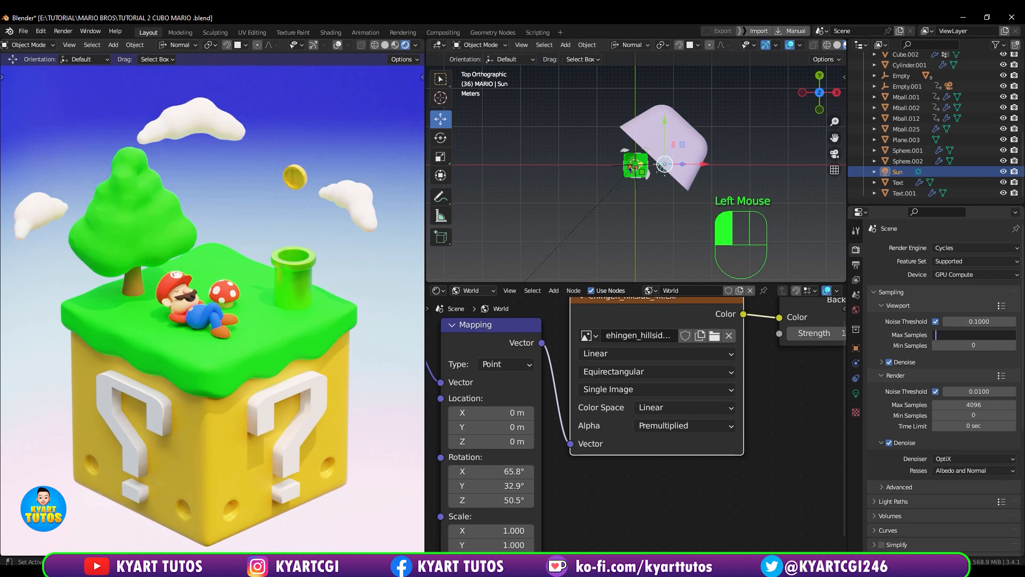
{"action": "type", "text": "800"}
{"action": "key", "text": "Return"}
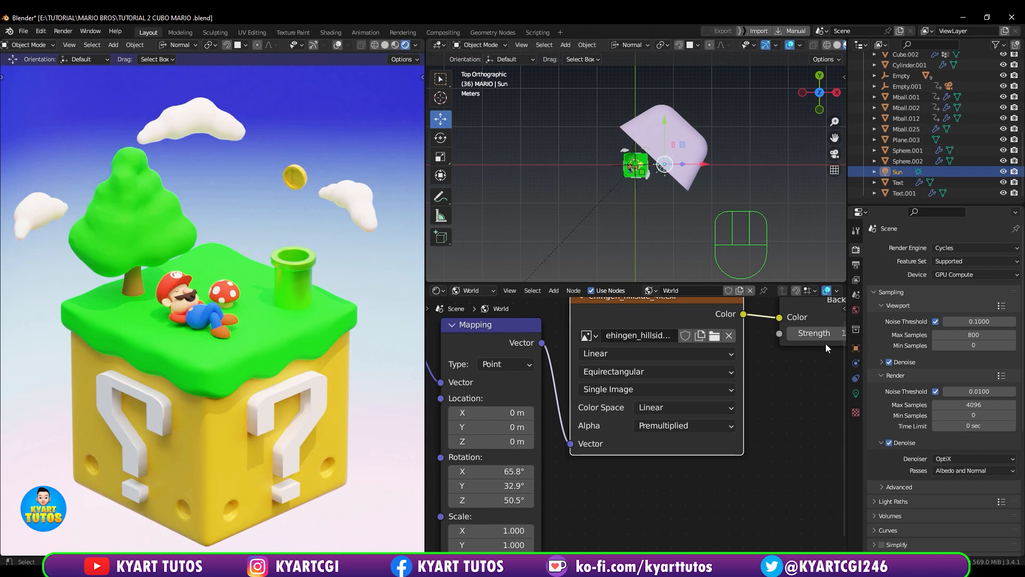
- Set the noise threshold for final render sampling to 0.04
{"action": "left_click_drag", "start_coordinate": [841, 371], "coordinate": [843, 400]}
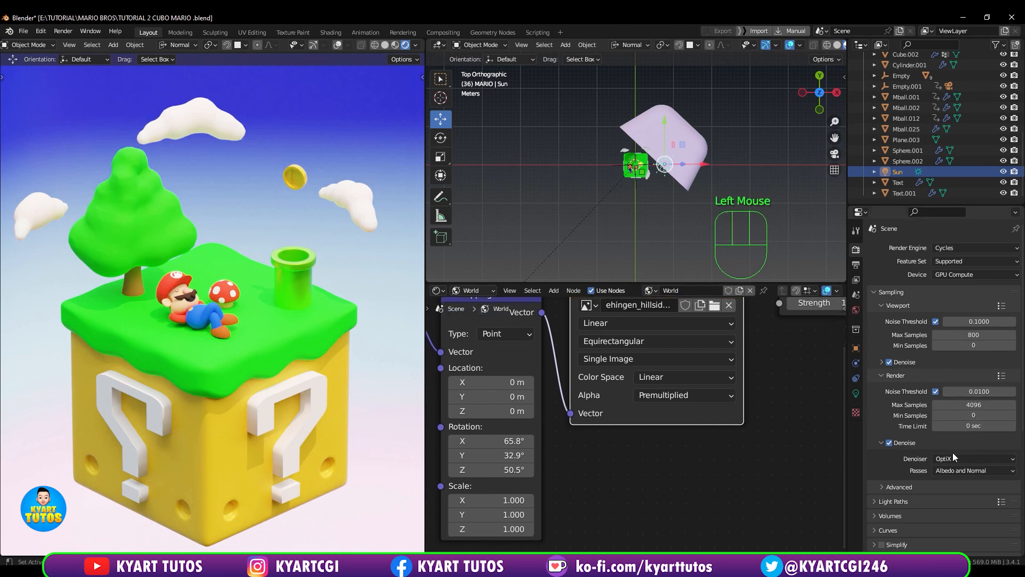
{"action": "left_click", "coordinate": [974, 392]}
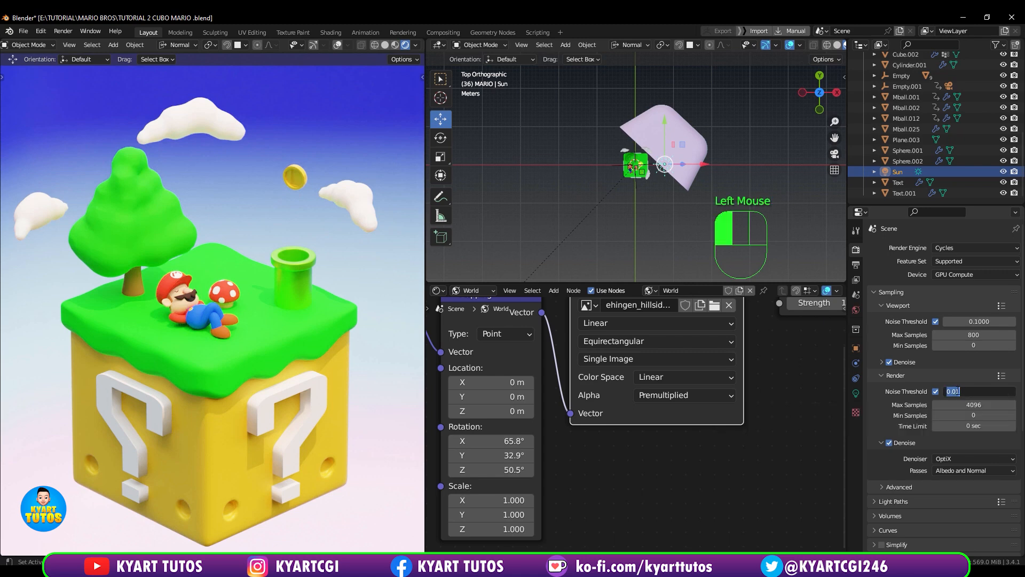
{"action": "left_click", "coordinate": [963, 391]}
{"action": "type", "text": "4"}
{"action": "key", "text": "Return"}
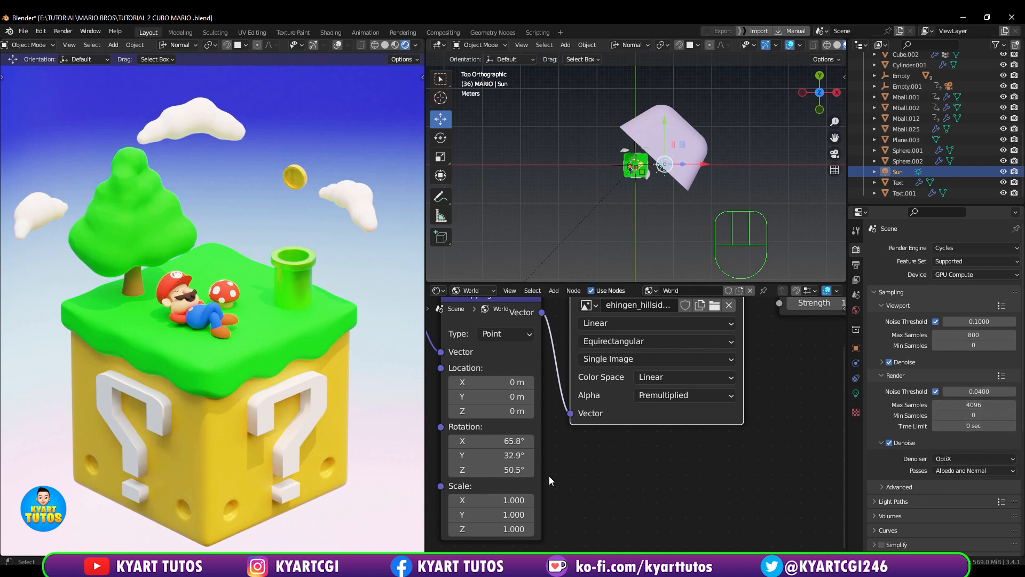
- Enable motion blur in the scene's render settings and set its shutter to 0.30
{"action": "scroll", "coordinate": [955, 420], "scroll_direction": "down", "scroll_amount": 4}
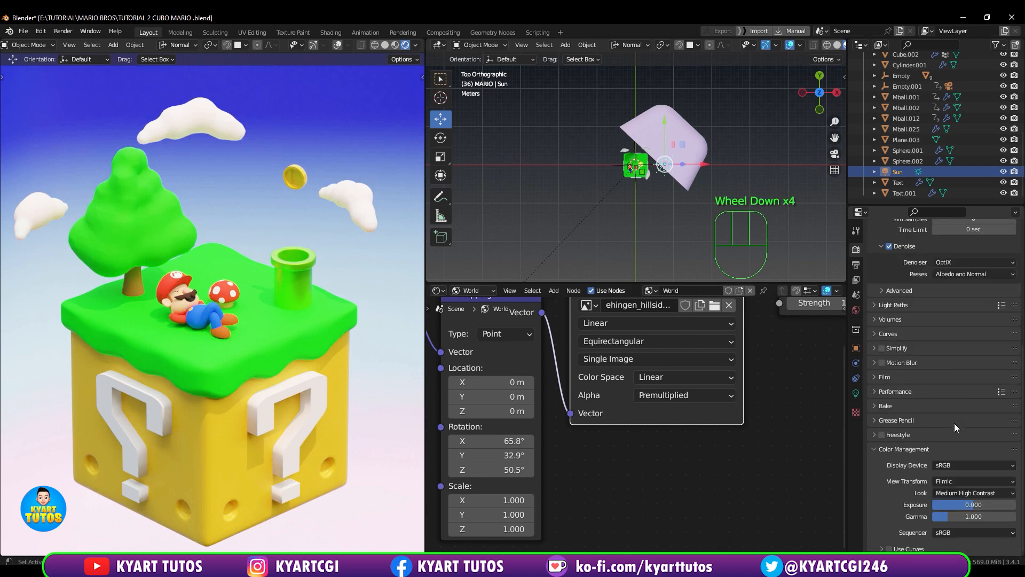
{"action": "scroll", "coordinate": [953, 423], "scroll_direction": "down", "scroll_amount": 1}
{"action": "scroll", "coordinate": [873, 322], "scroll_direction": "up", "scroll_amount": 2}
{"action": "scroll", "coordinate": [873, 322], "scroll_direction": "up", "scroll_amount": 3}
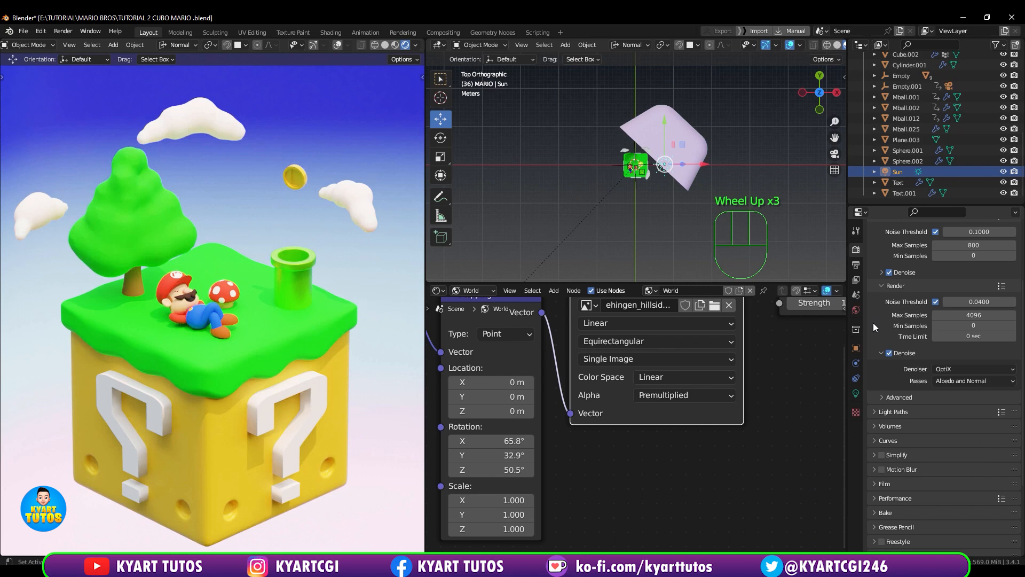
{"action": "left_click", "coordinate": [882, 469]}
{"action": "left_click", "coordinate": [875, 470]}
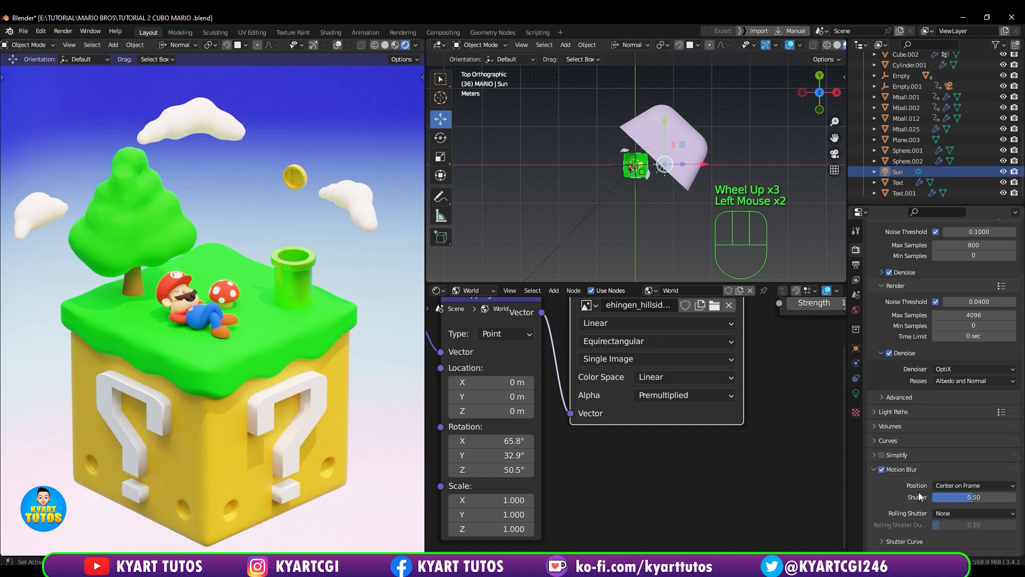
{"action": "left_click", "coordinate": [955, 497]}
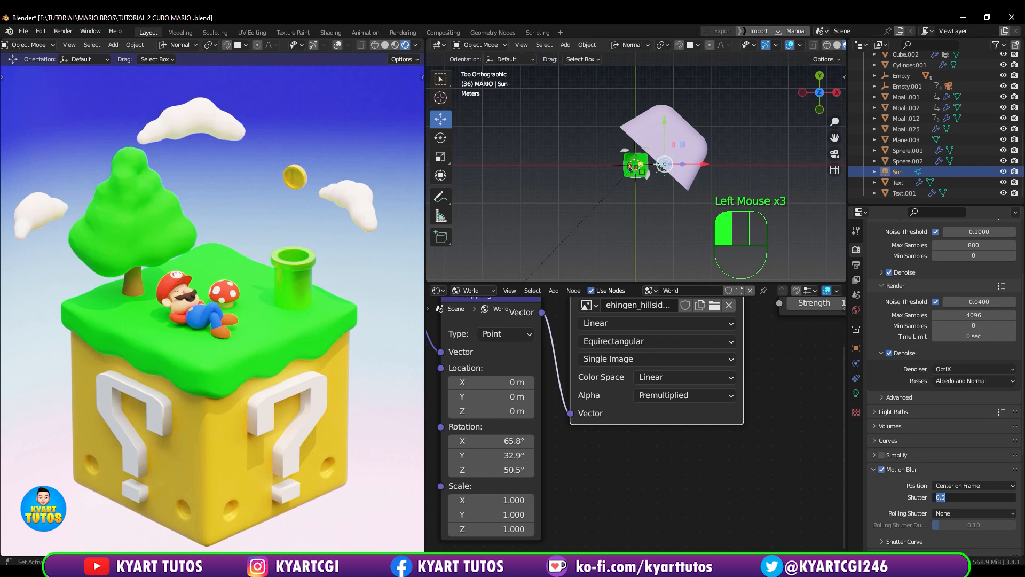
{"action": "type", "text": "0.3"}
{"action": "key", "text": "Return"}
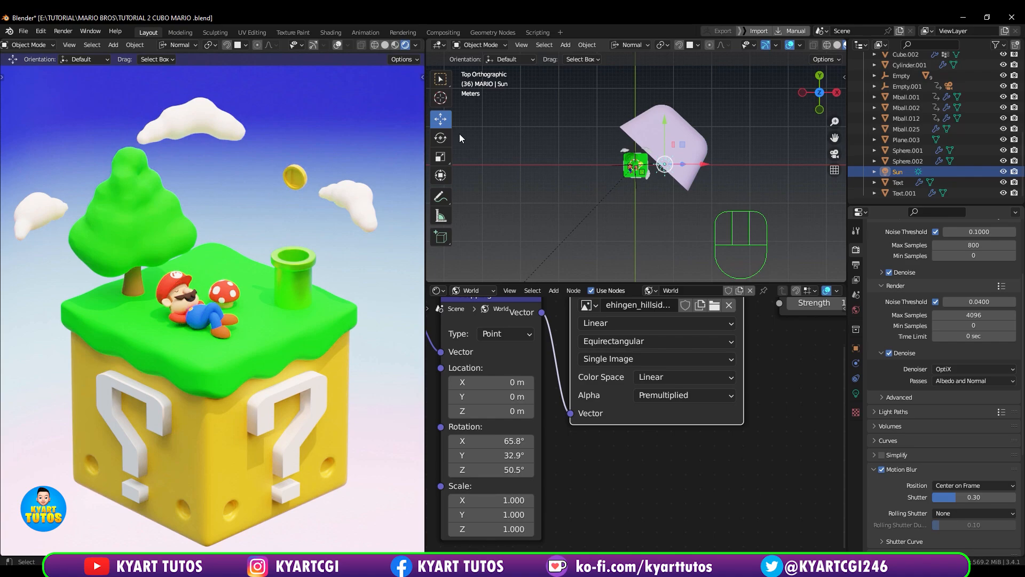
- Render the current frame as a still image to test the render settings
{"action": "key", "text": "F12"}
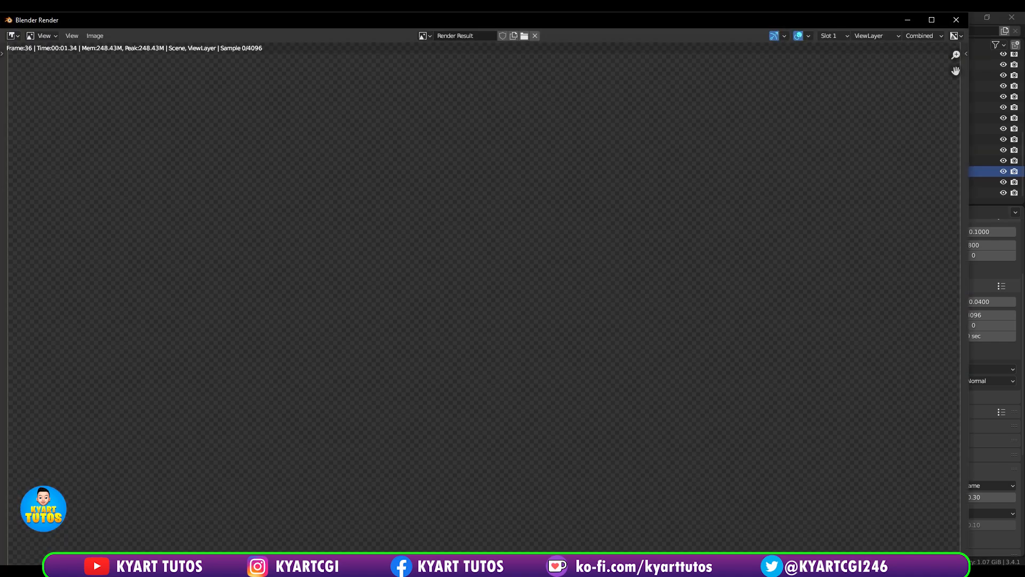